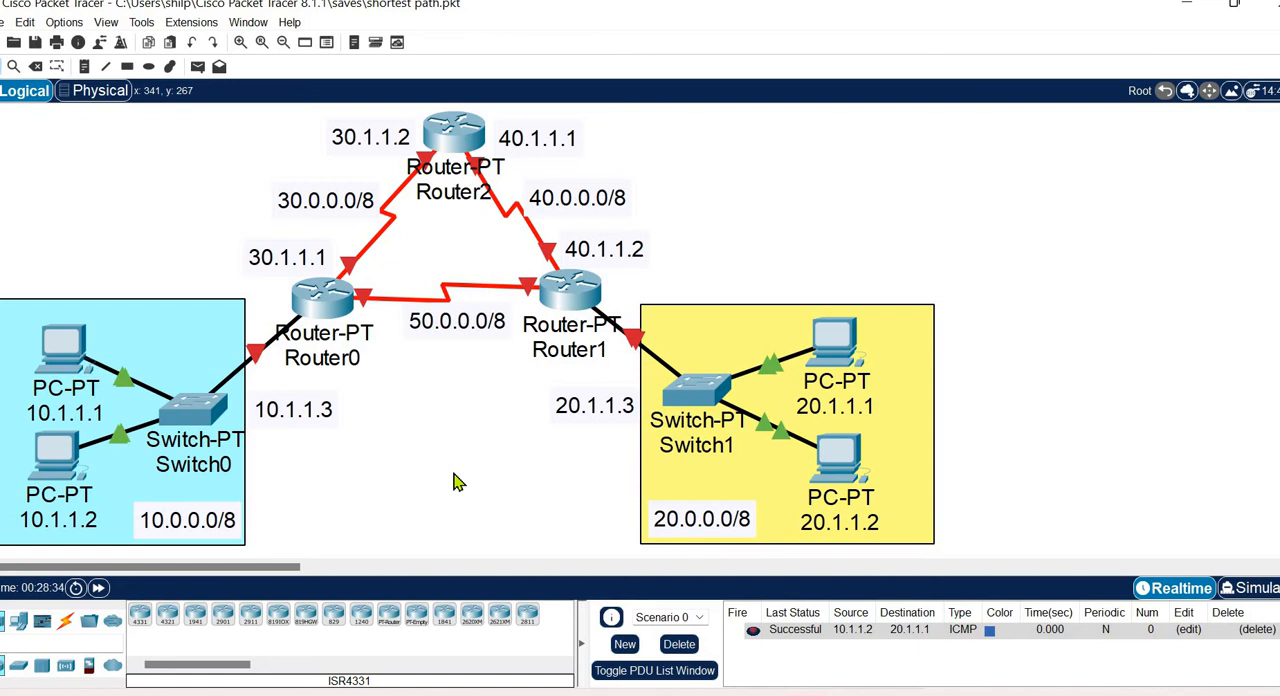
Check the IPv4 address and default gateway in the IP configuration of the PC labelled 10.1.1.1.
click(66, 350)
click(474, 214)
drag(619, 261, 551, 263)
click(617, 308)
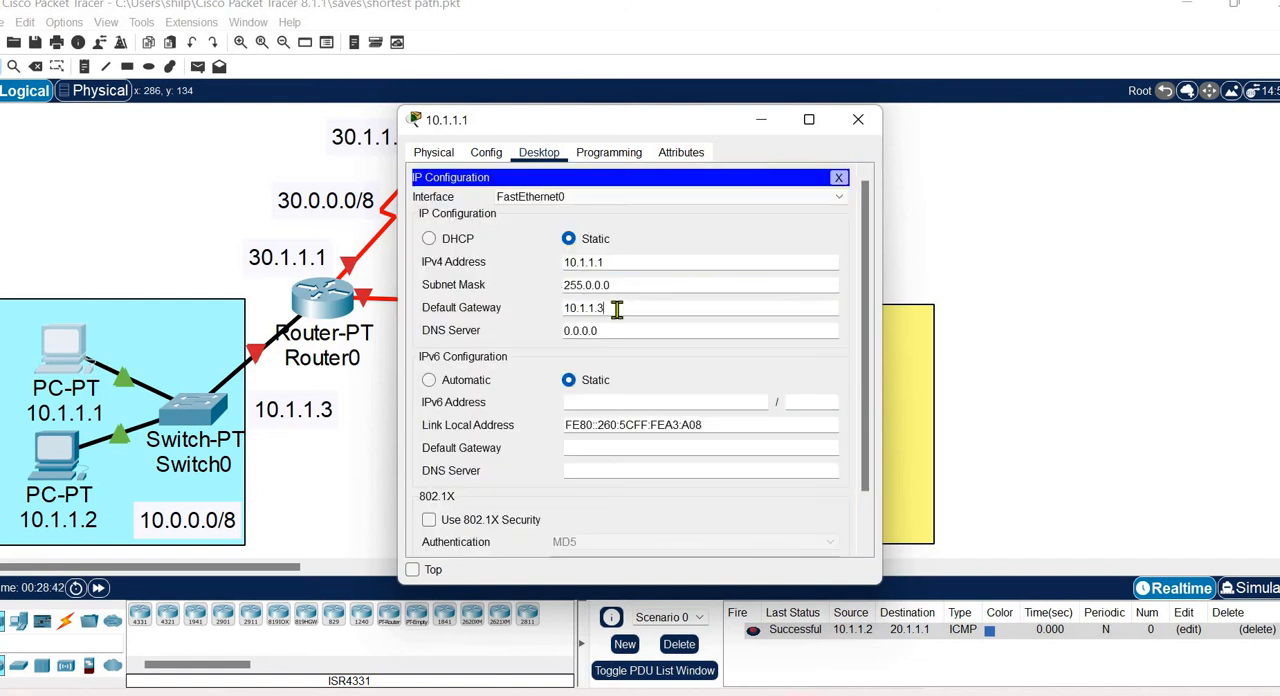
drag(617, 308, 543, 308)
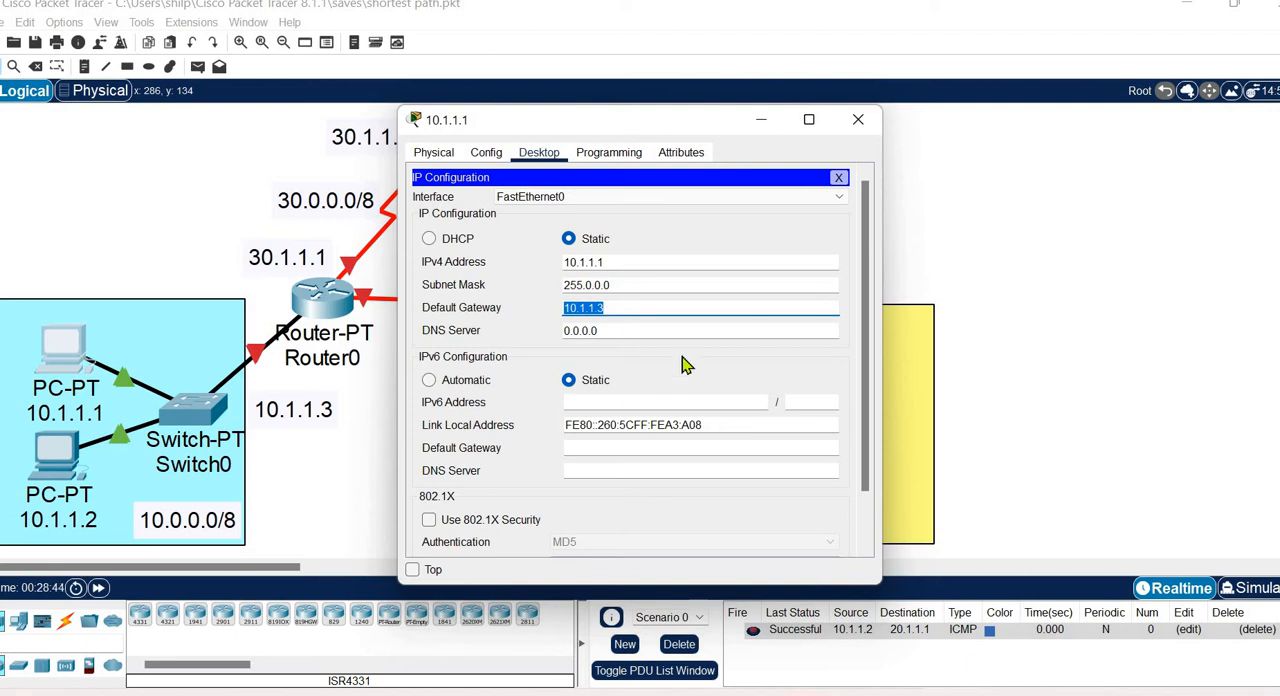
click(858, 119)
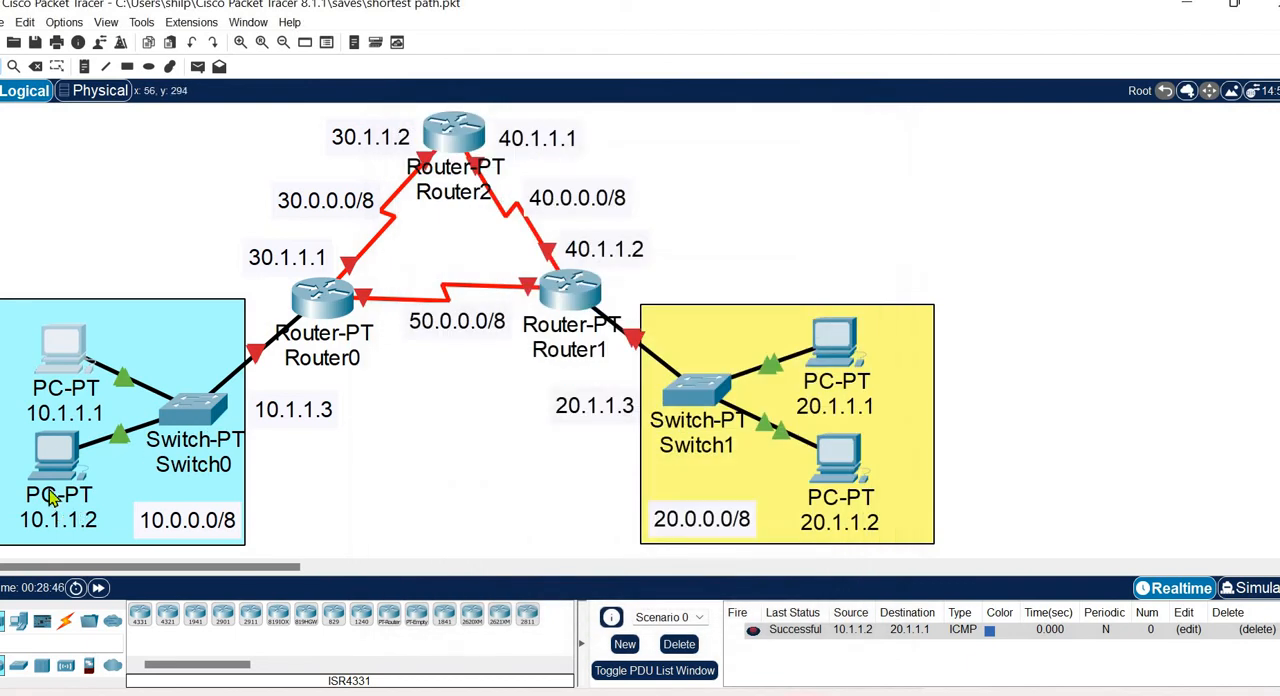
Check the IPv4 address and default gateway in the IP configuration of the PC labelled 10.1.1.2.
click(57, 456)
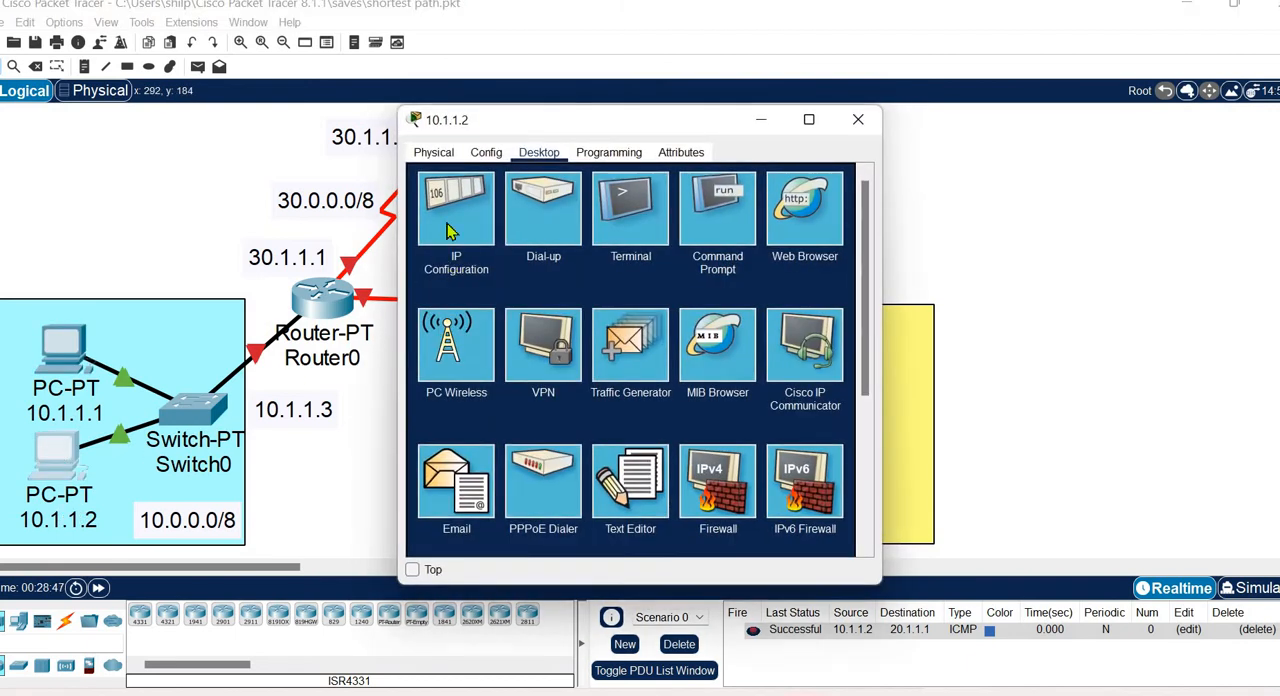
click(450, 230)
drag(614, 261, 537, 261)
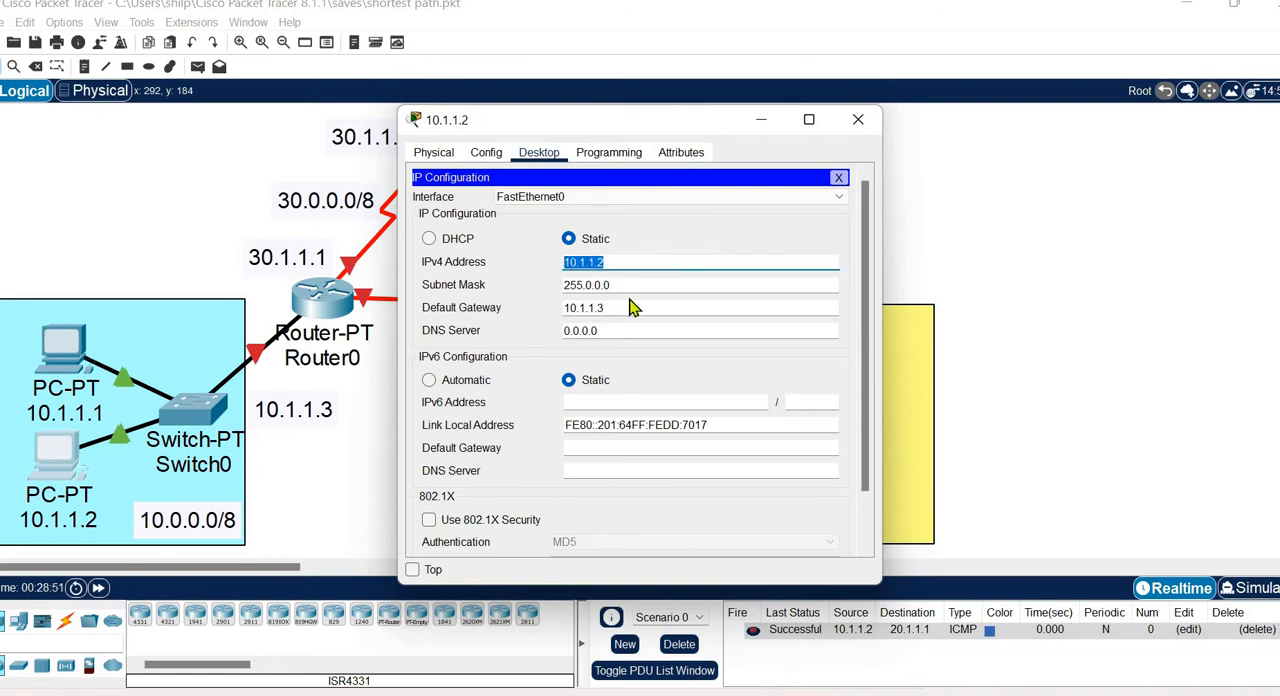
drag(628, 307, 543, 312)
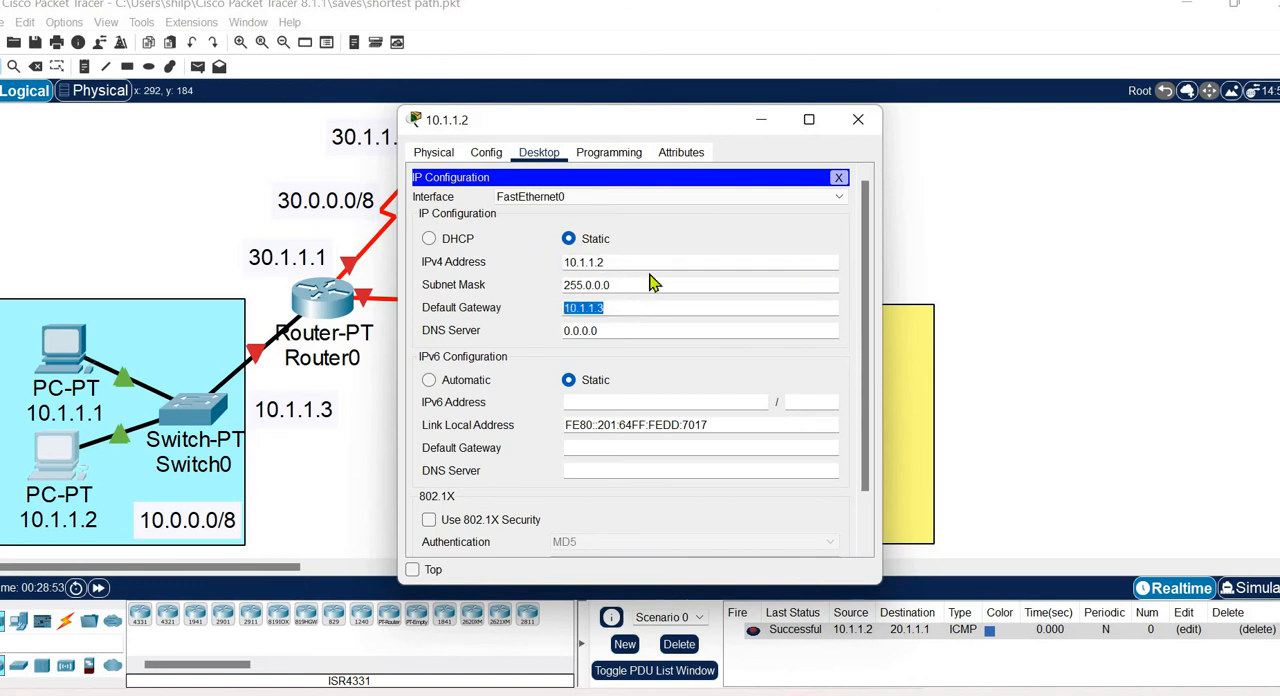
click(855, 121)
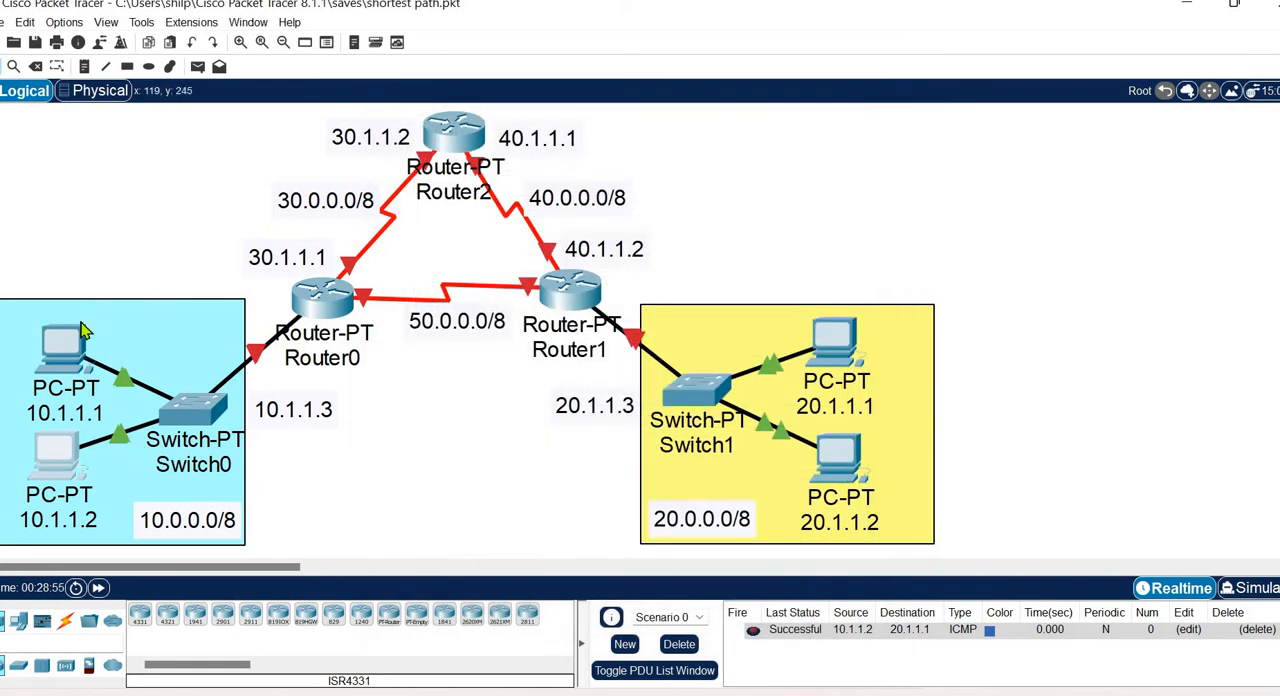
Turn on Router0's FastEthernet0/0 port and assign it IPv4 address 10.1.1.3 with subnet mask 255.0.0.0.
click(310, 310)
drag(686, 122, 714, 120)
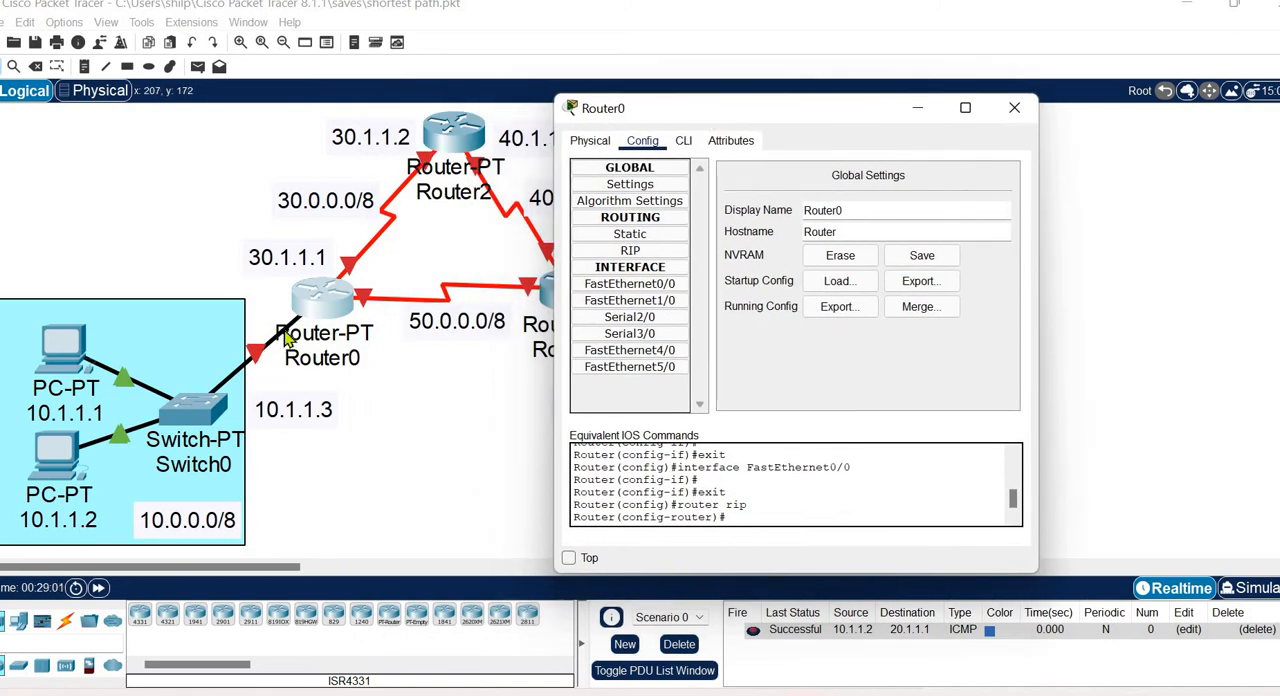
click(653, 283)
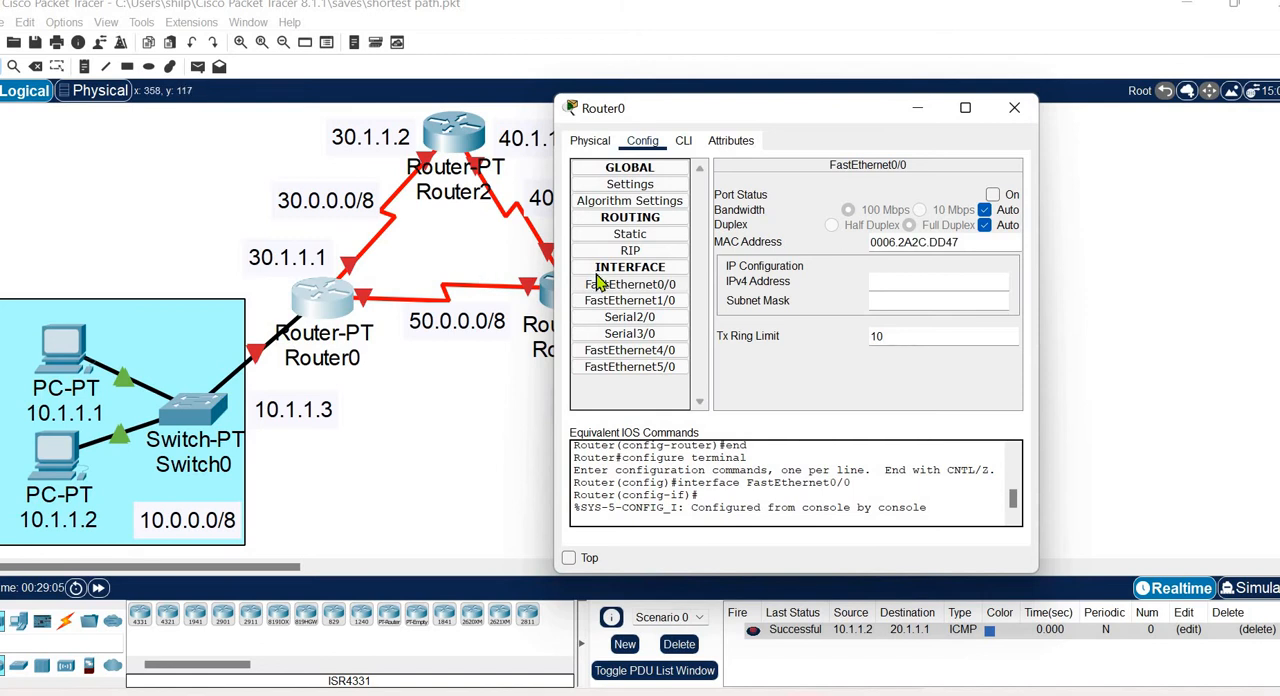
click(676, 286)
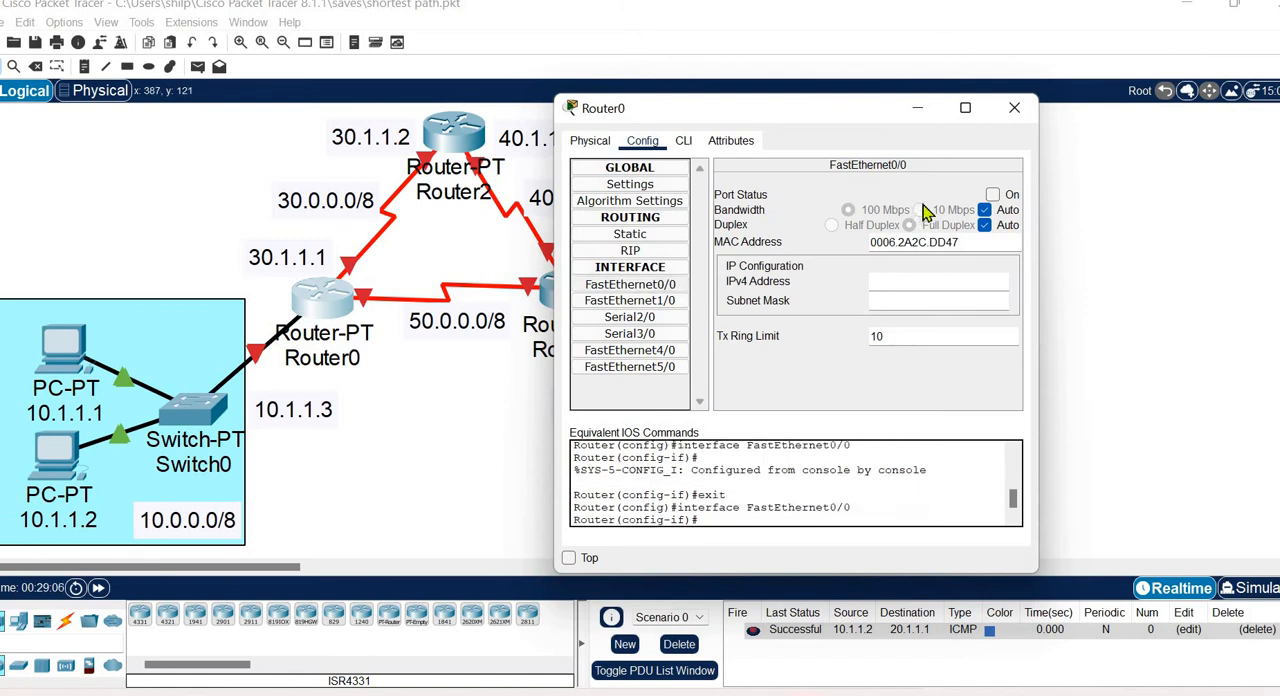
click(992, 195)
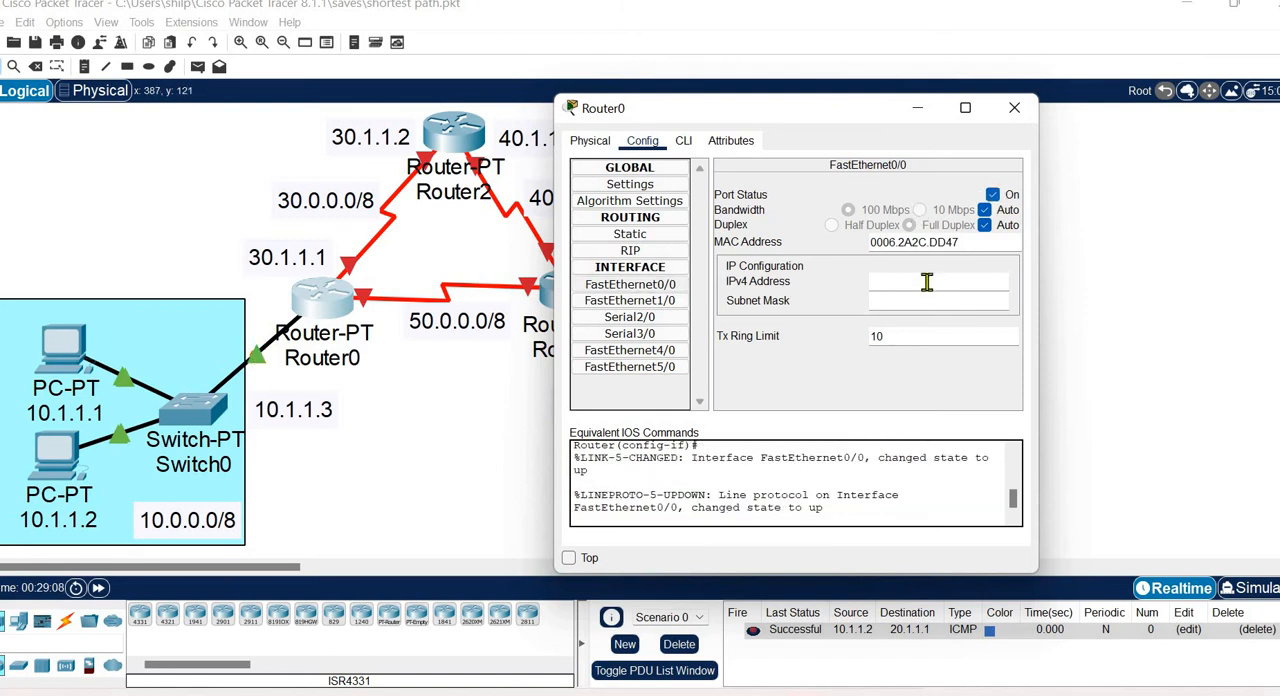
click(927, 282)
text(10.1.1.3)
click(930, 300)
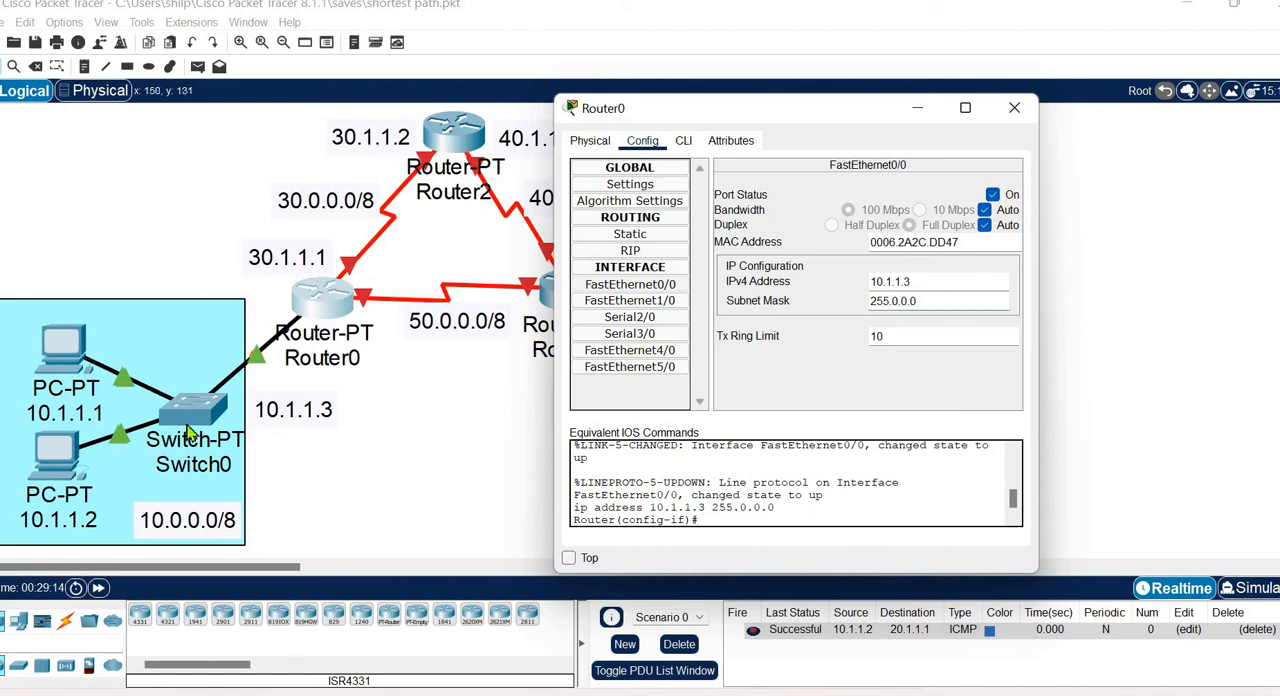
click(1015, 109)
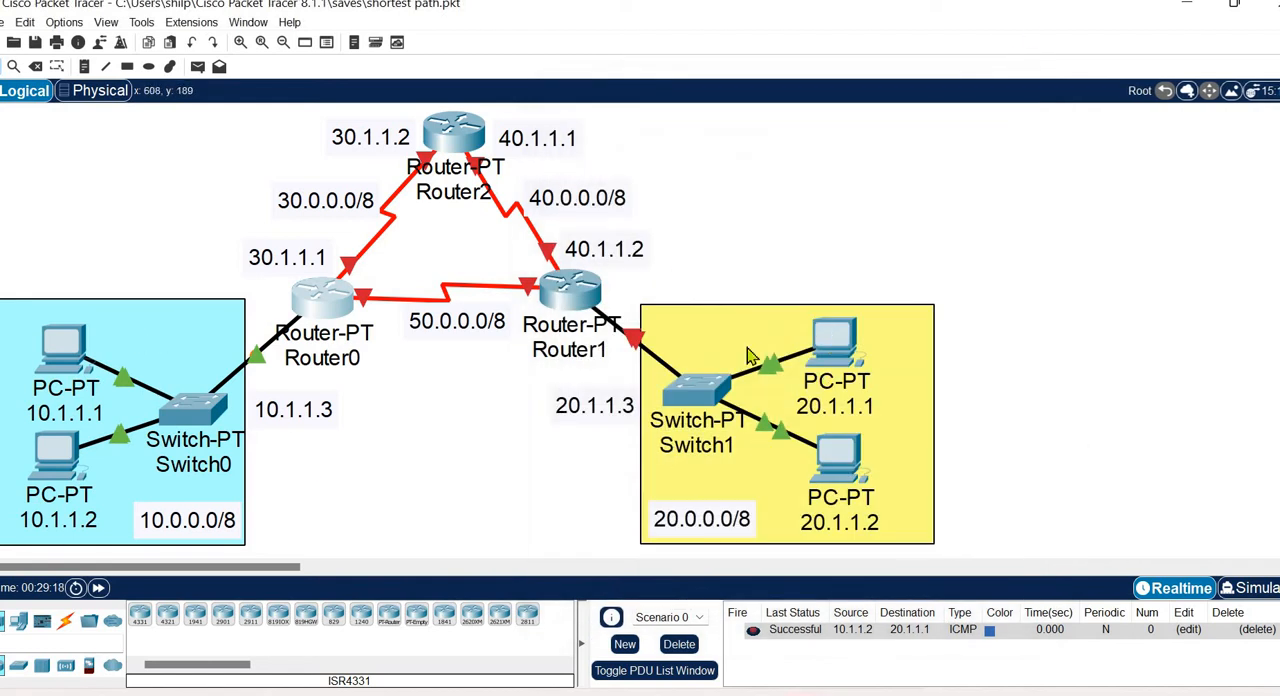
Check the IPv4 address and default gateway in the IP configuration of the PC labelled 20.1.1.1.
click(828, 336)
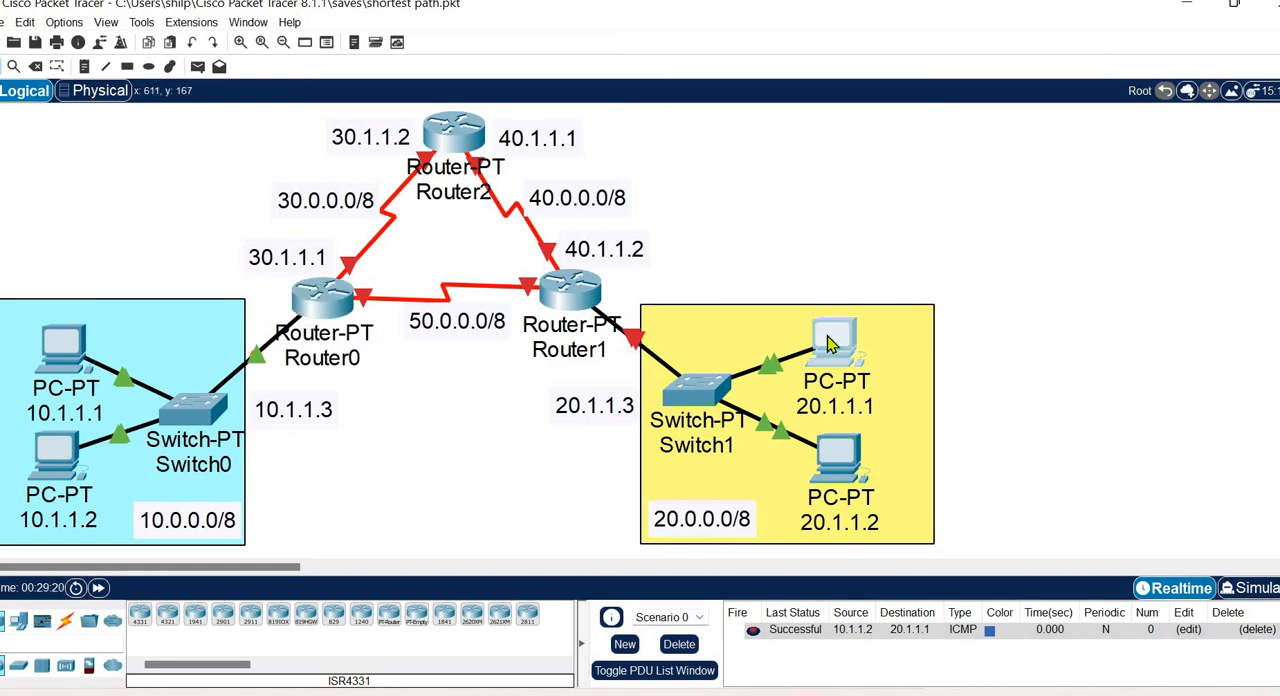
drag(640, 123, 362, 100)
click(183, 188)
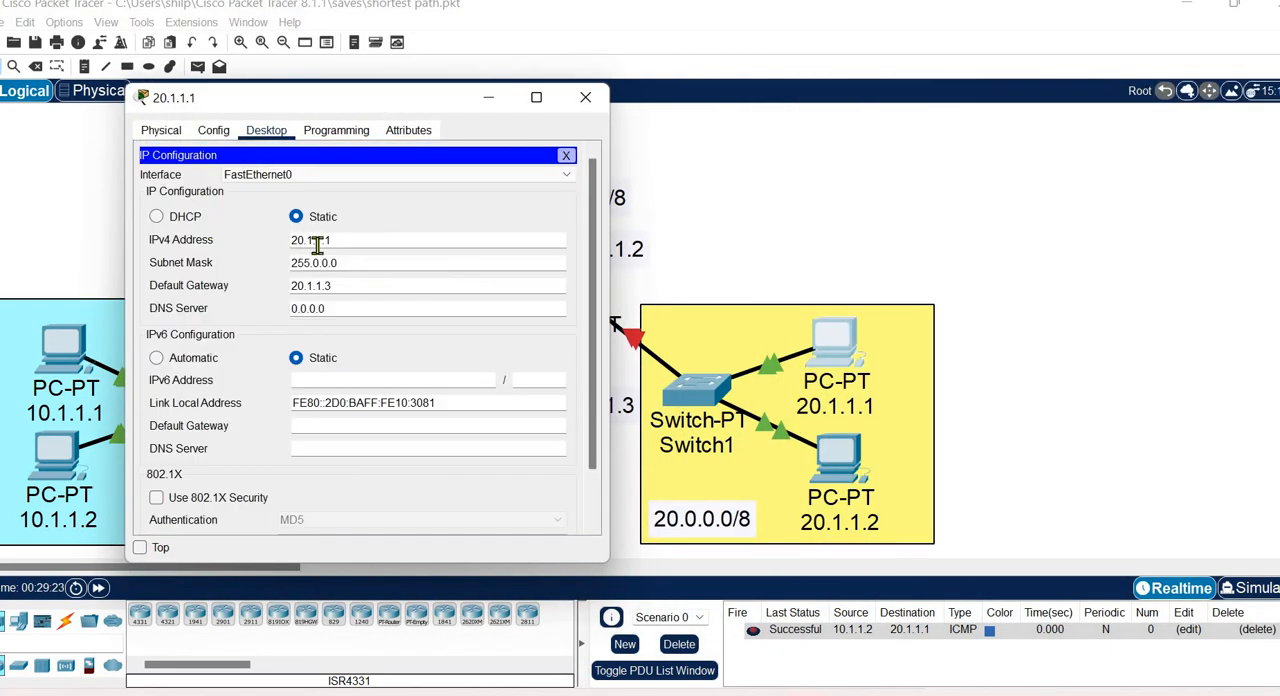
drag(352, 240, 243, 240)
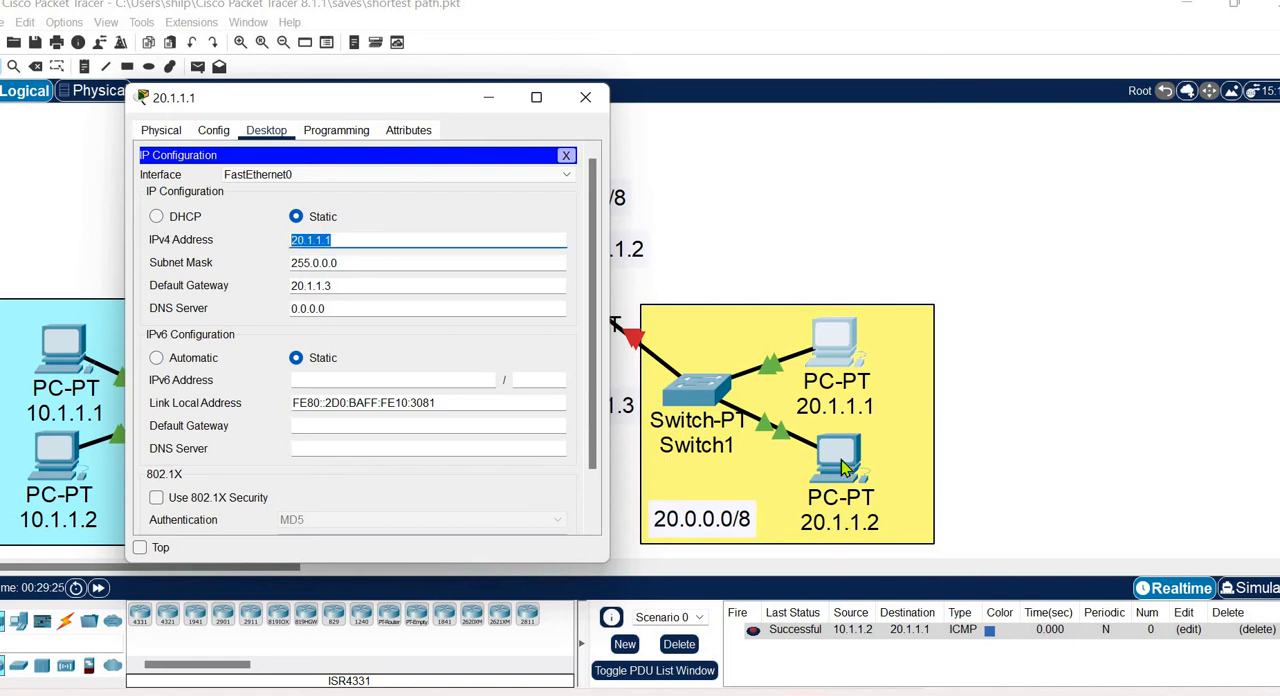
drag(333, 290, 280, 284)
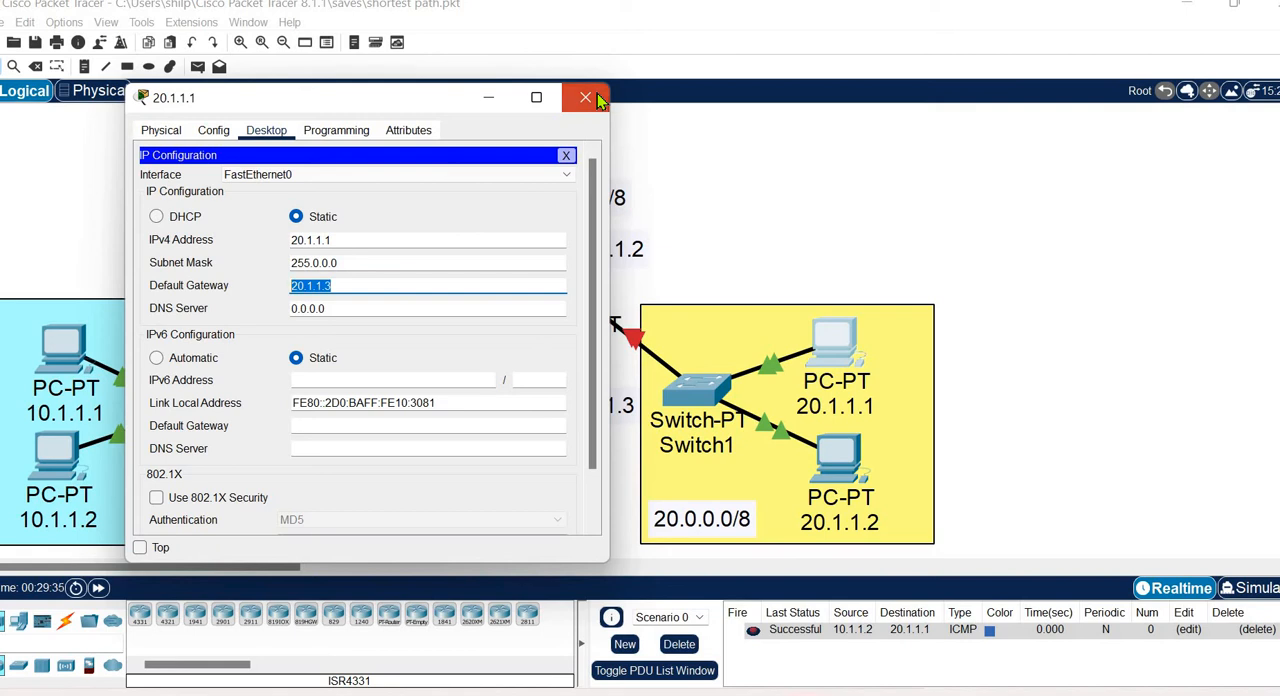
click(590, 98)
Check the IPv4 address and default gateway in the IP configuration of the PC labelled 20.1.1.2.
click(843, 460)
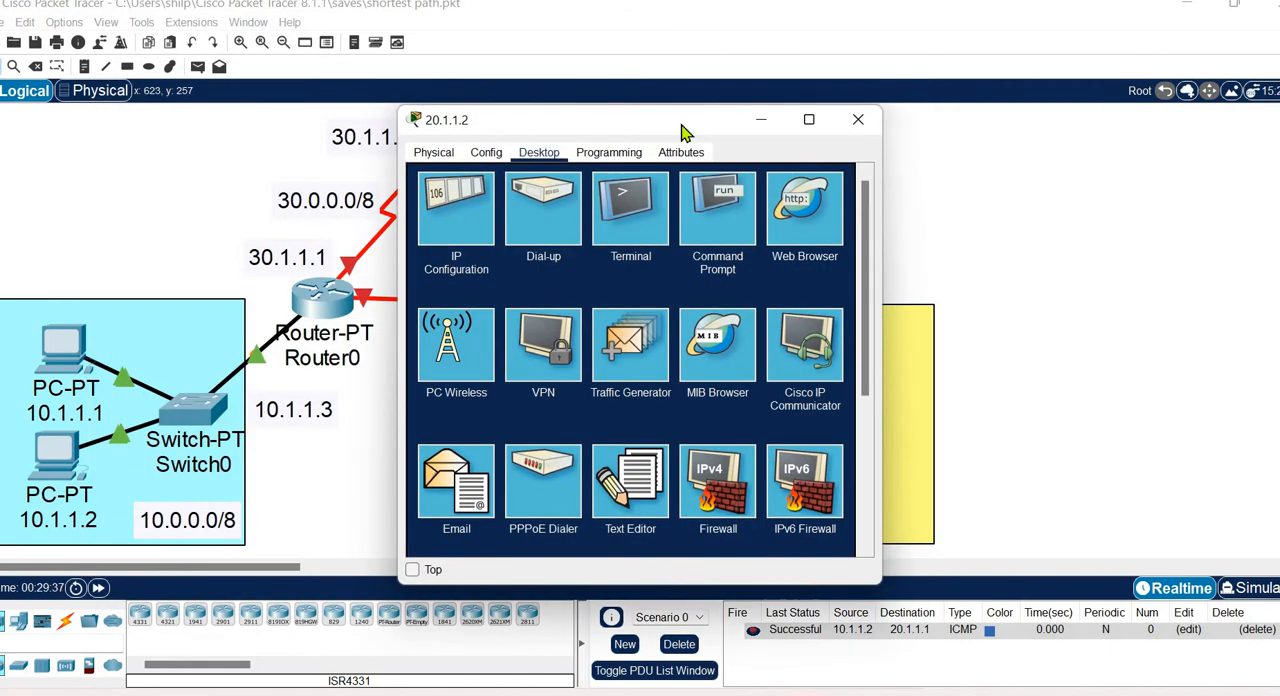
drag(430, 119, 120, 95)
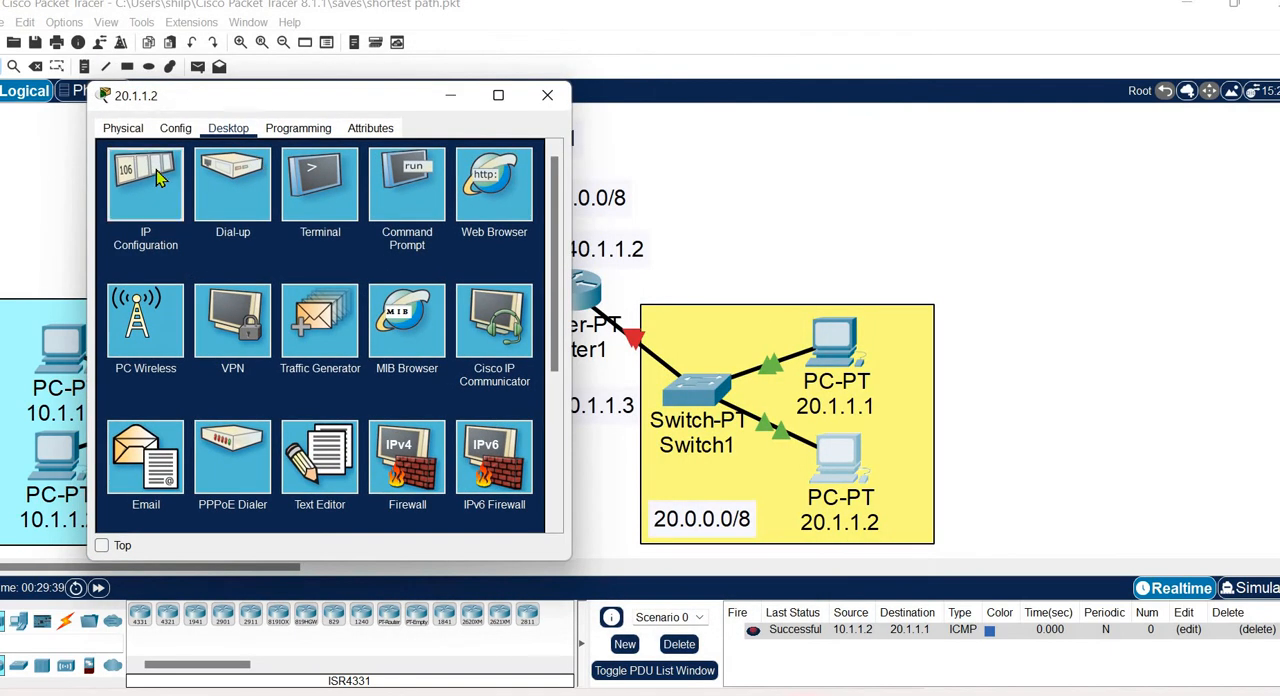
click(156, 170)
drag(233, 237, 223, 237)
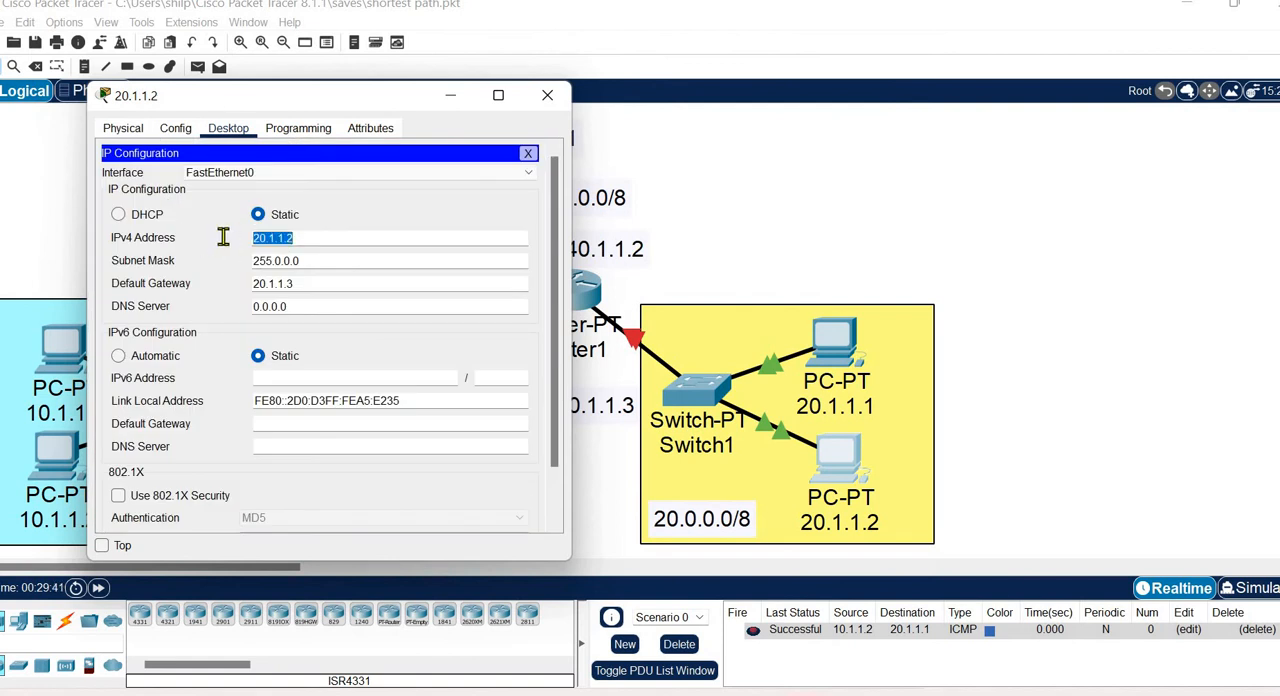
drag(310, 285, 213, 286)
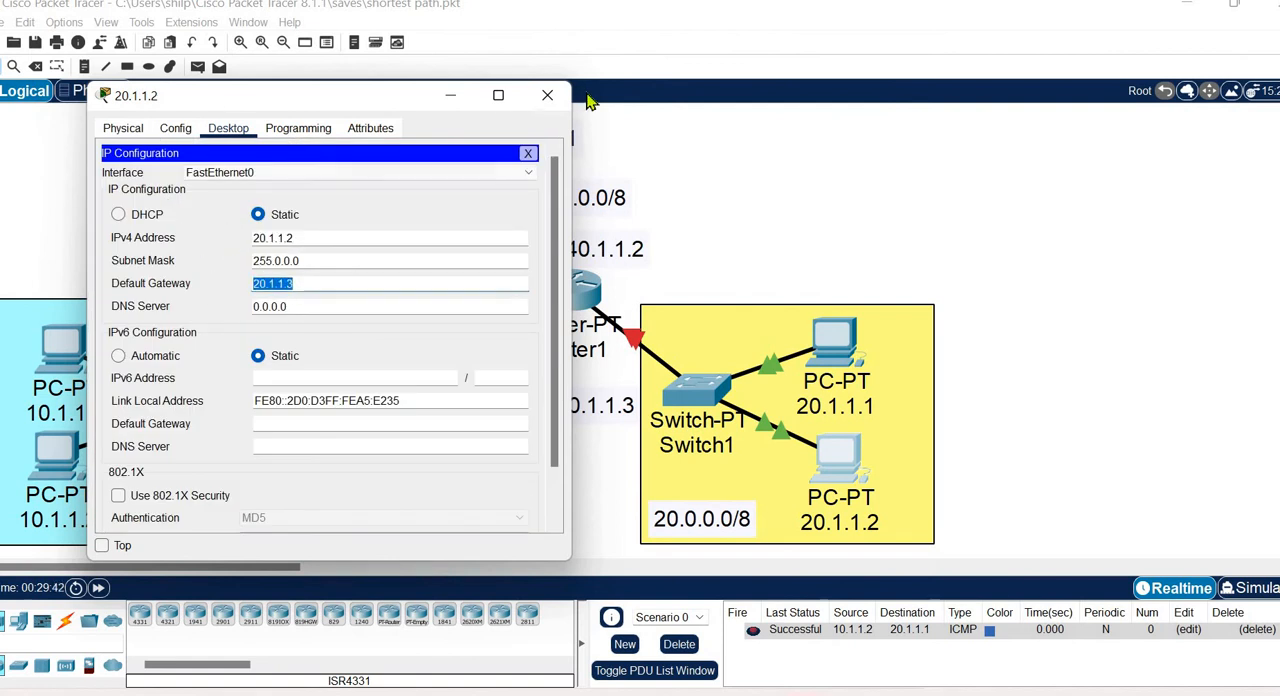
click(552, 96)
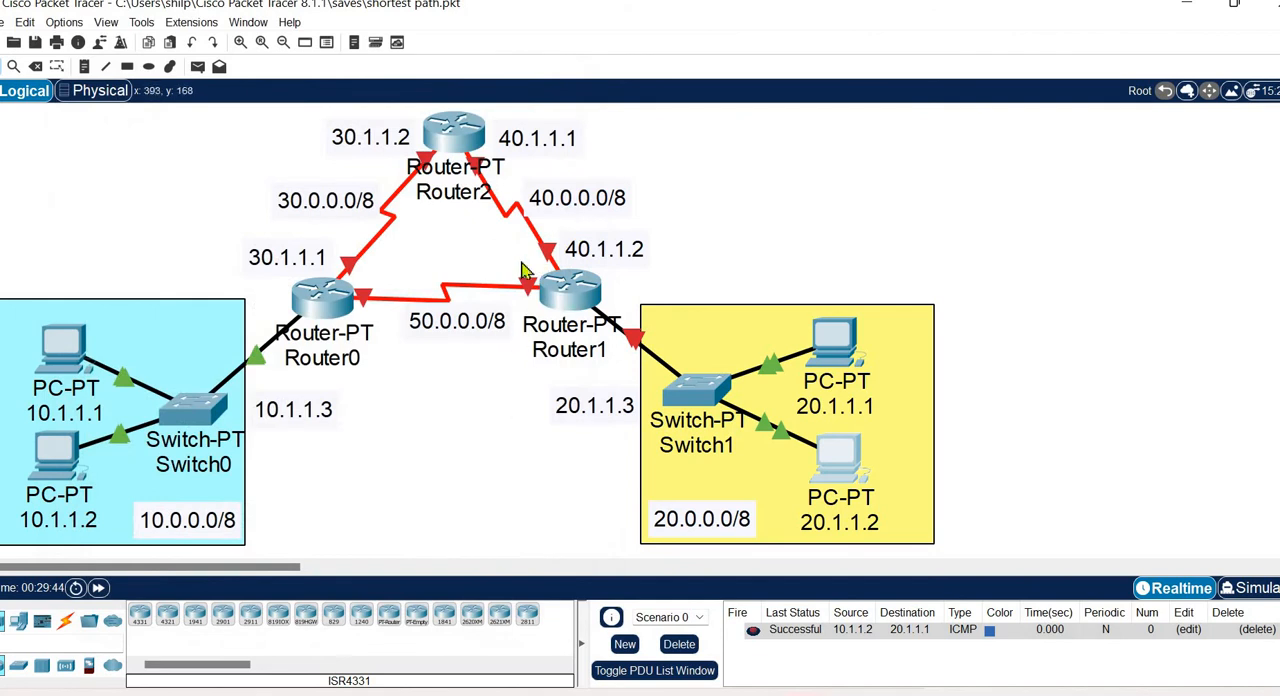
Turn on Router1's FastEthernet0/0 port and assign it IPv4 address 20.1.1.3 with subnet mask 255.0.0.0.
click(578, 297)
drag(455, 118, 77, 106)
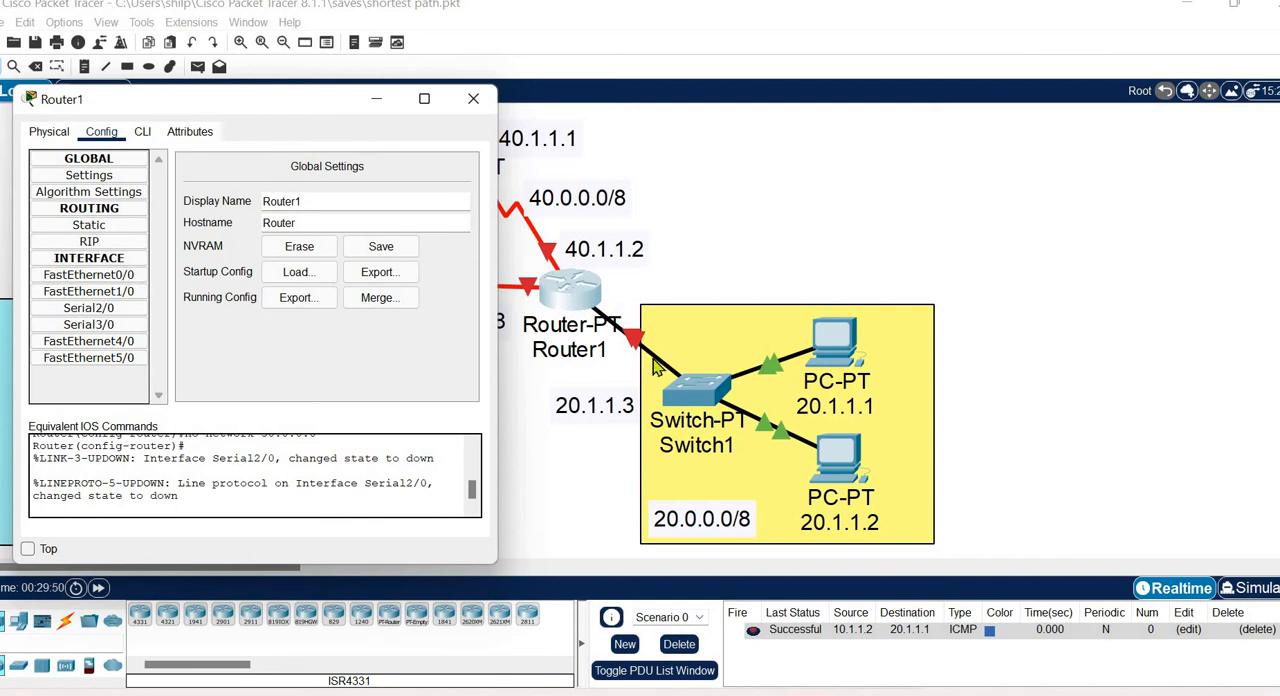
click(126, 276)
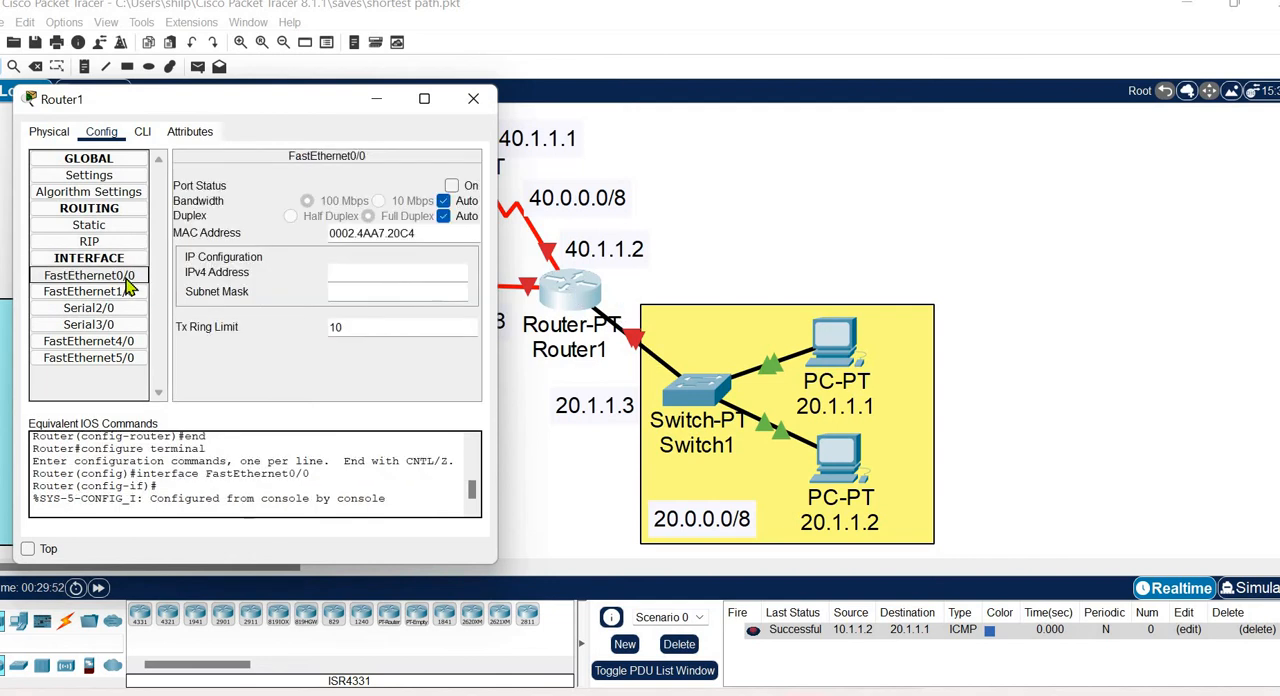
click(451, 186)
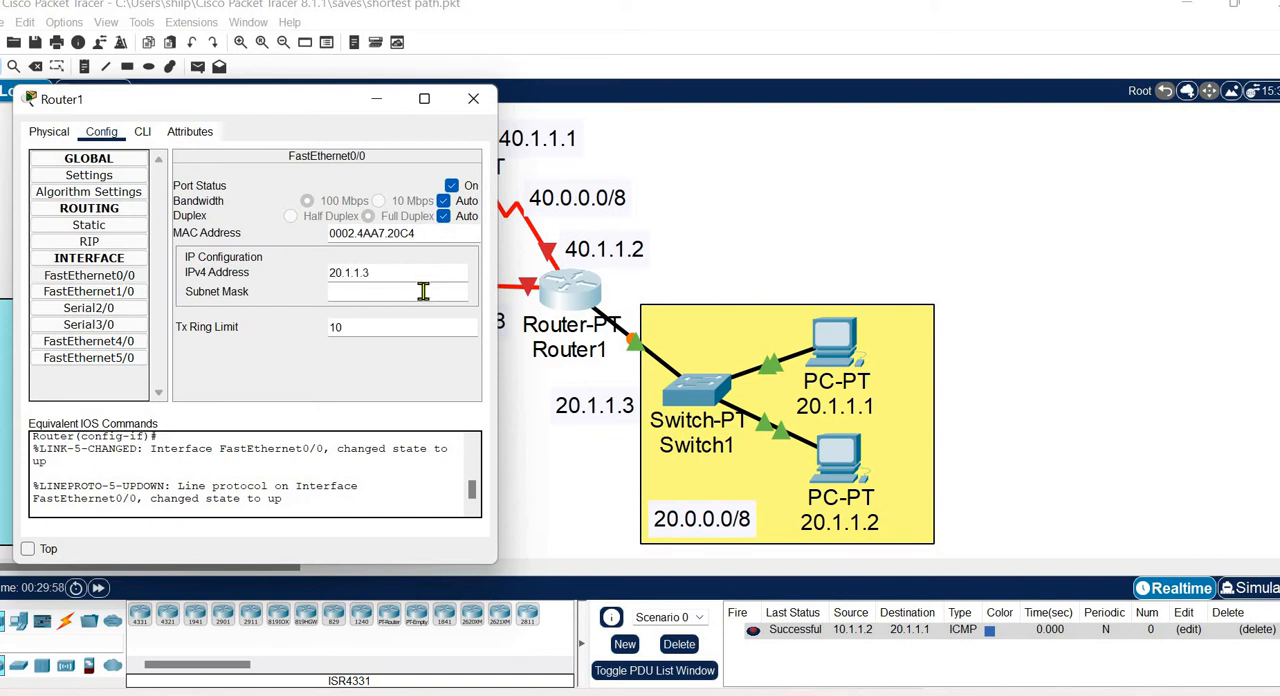
click(423, 291)
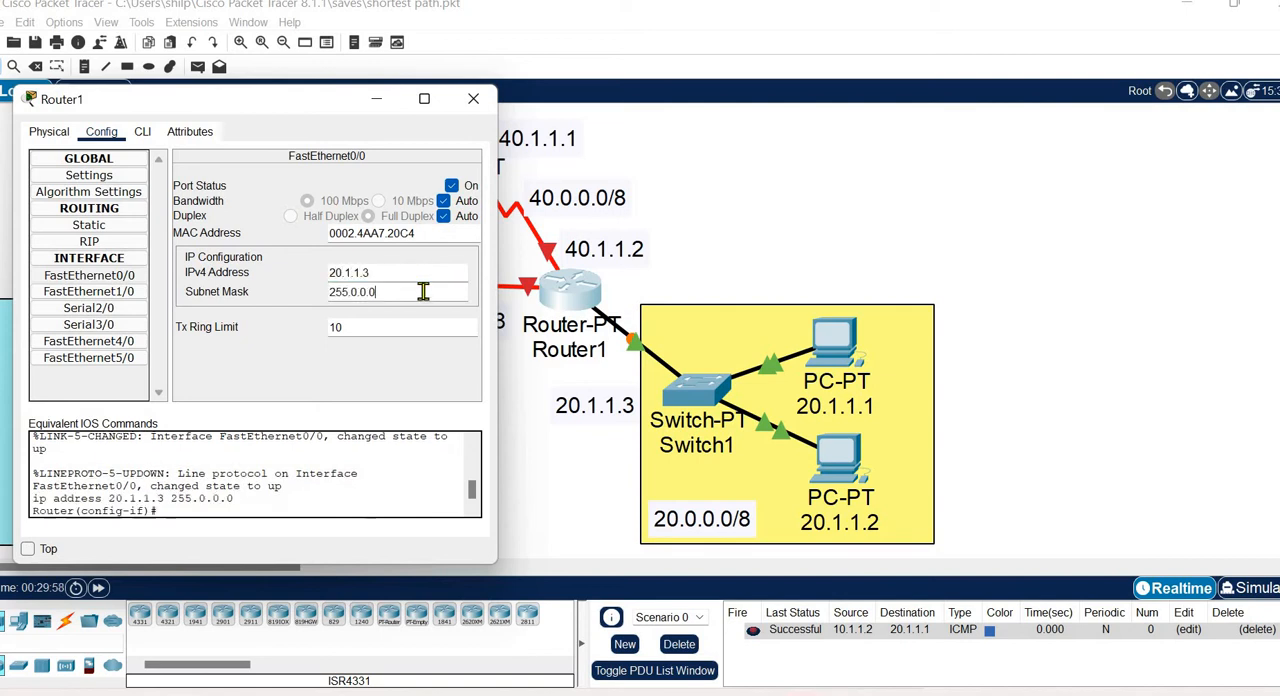
click(472, 100)
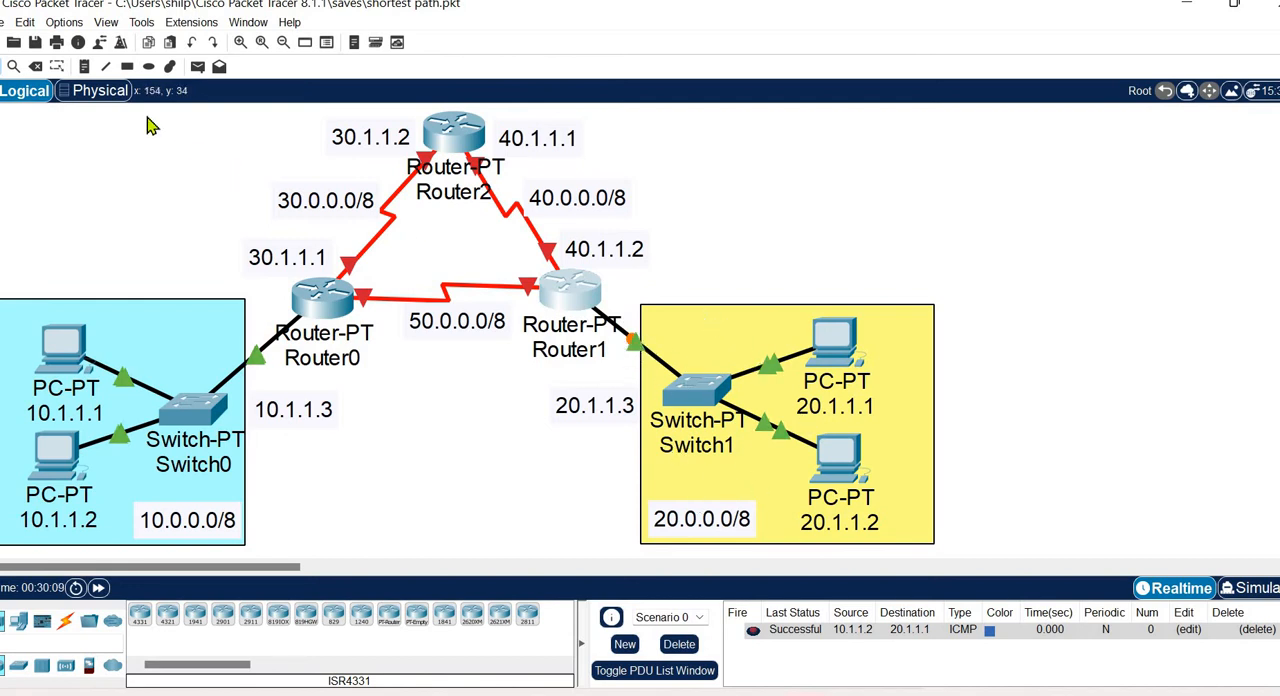
Enable the preference to always show port labels in the logical workspace.
click(62, 24)
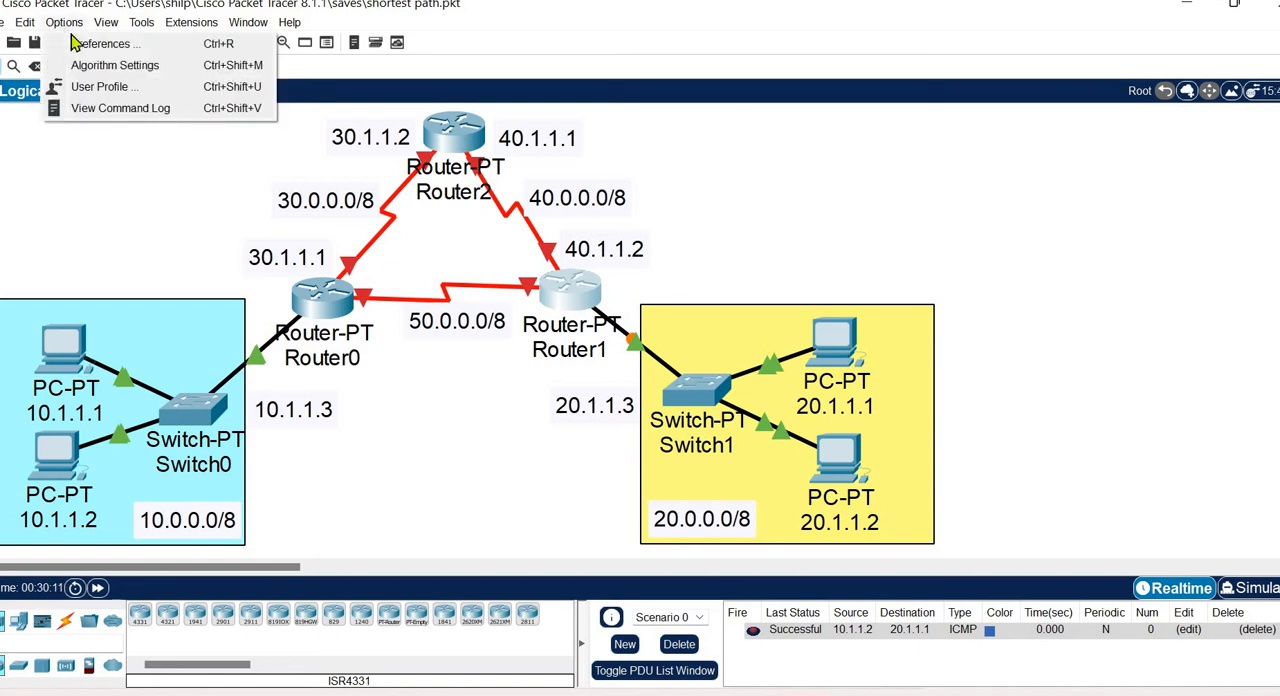
click(90, 50)
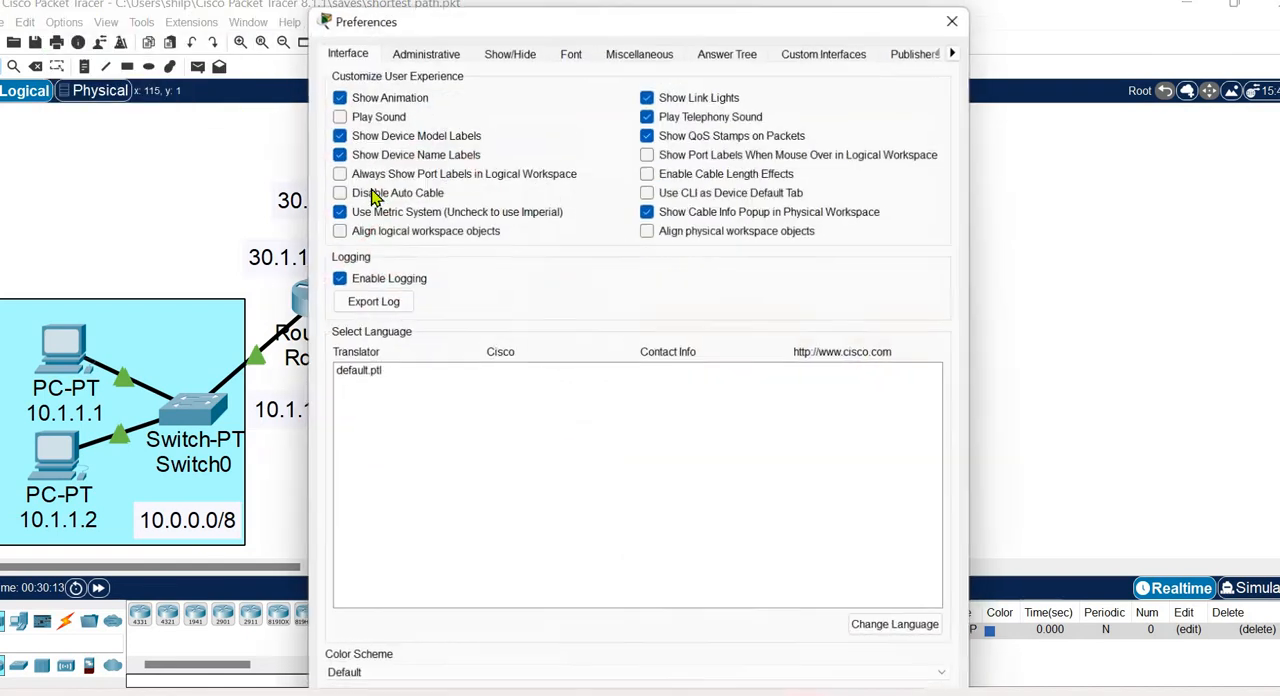
click(390, 177)
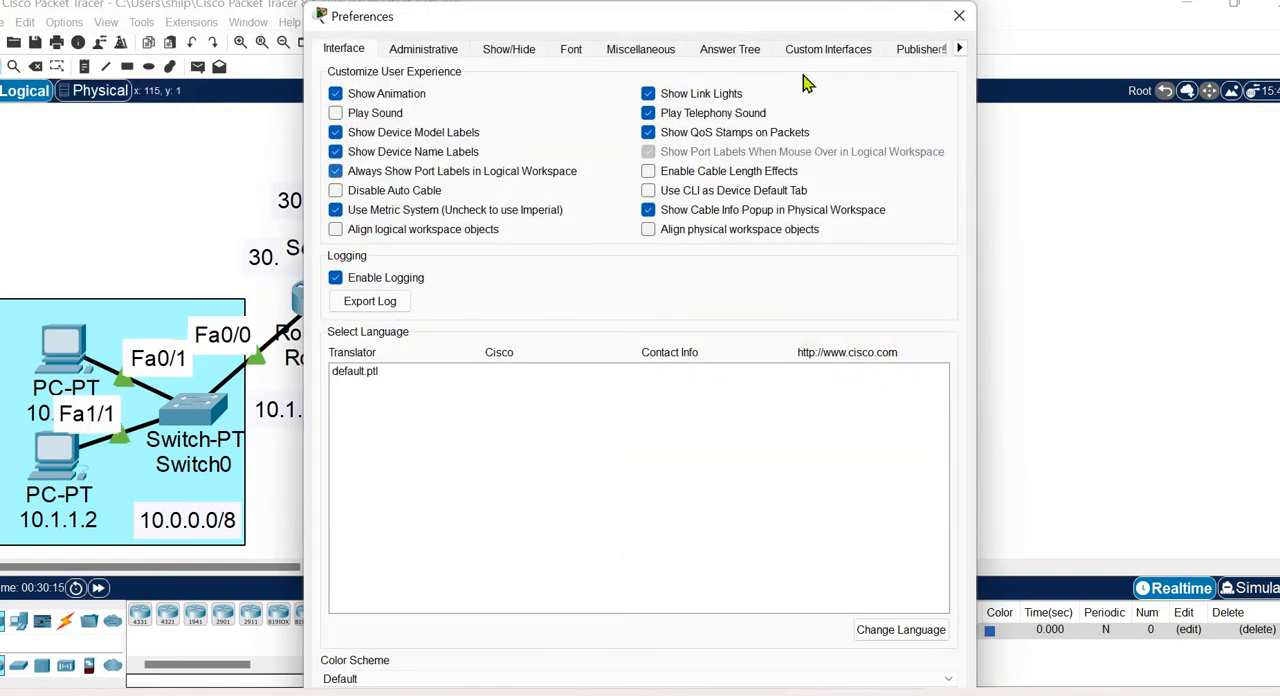
click(959, 16)
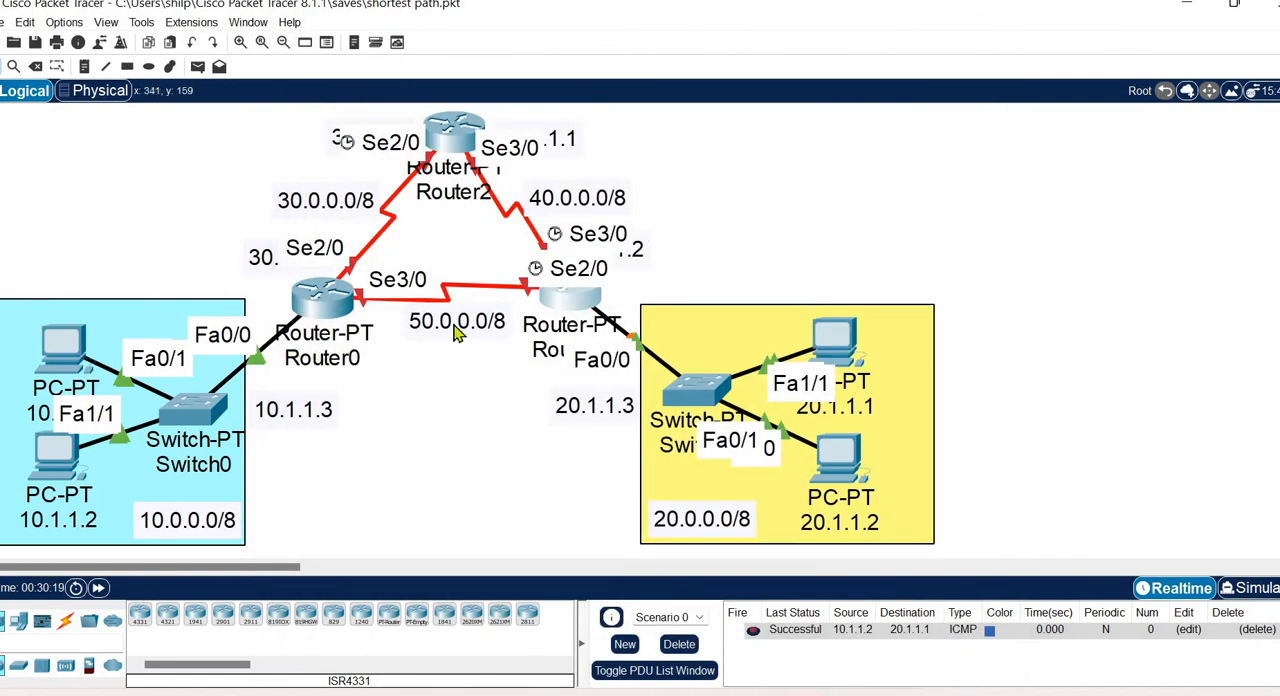
Send a simple PDU from the PC labelled 10.1.1.1 to Router0 to test connectivity.
click(198, 67)
click(55, 350)
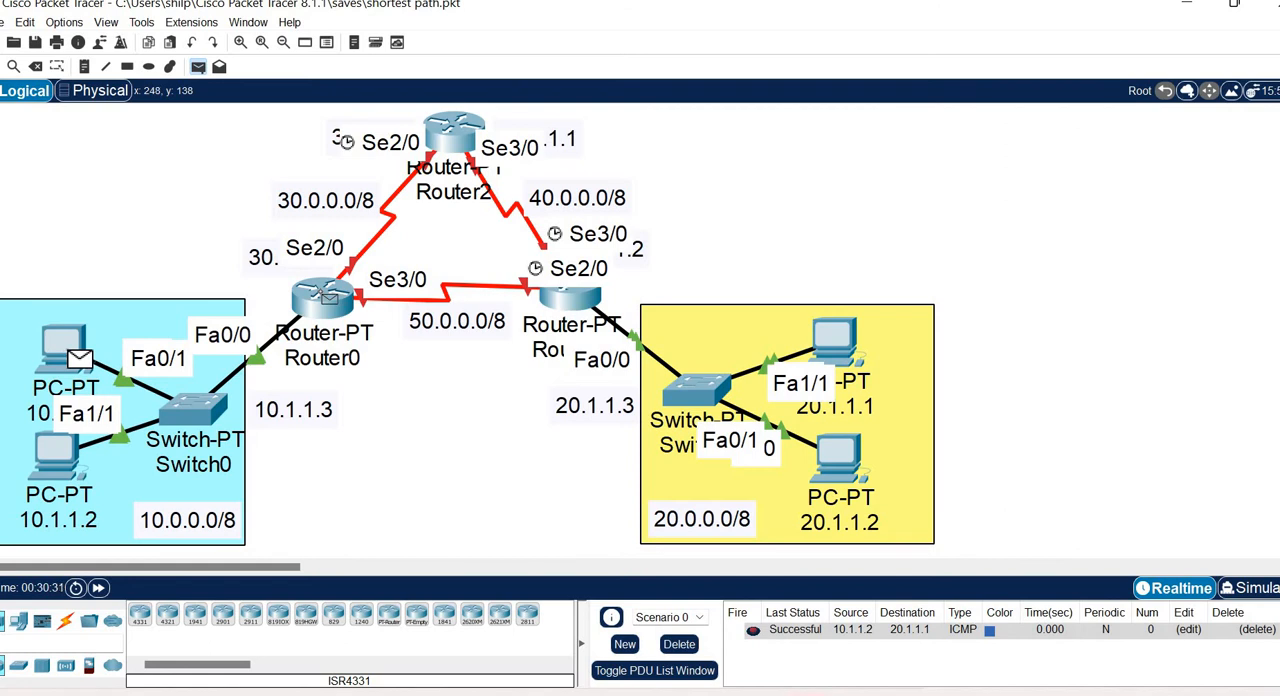
click(324, 297)
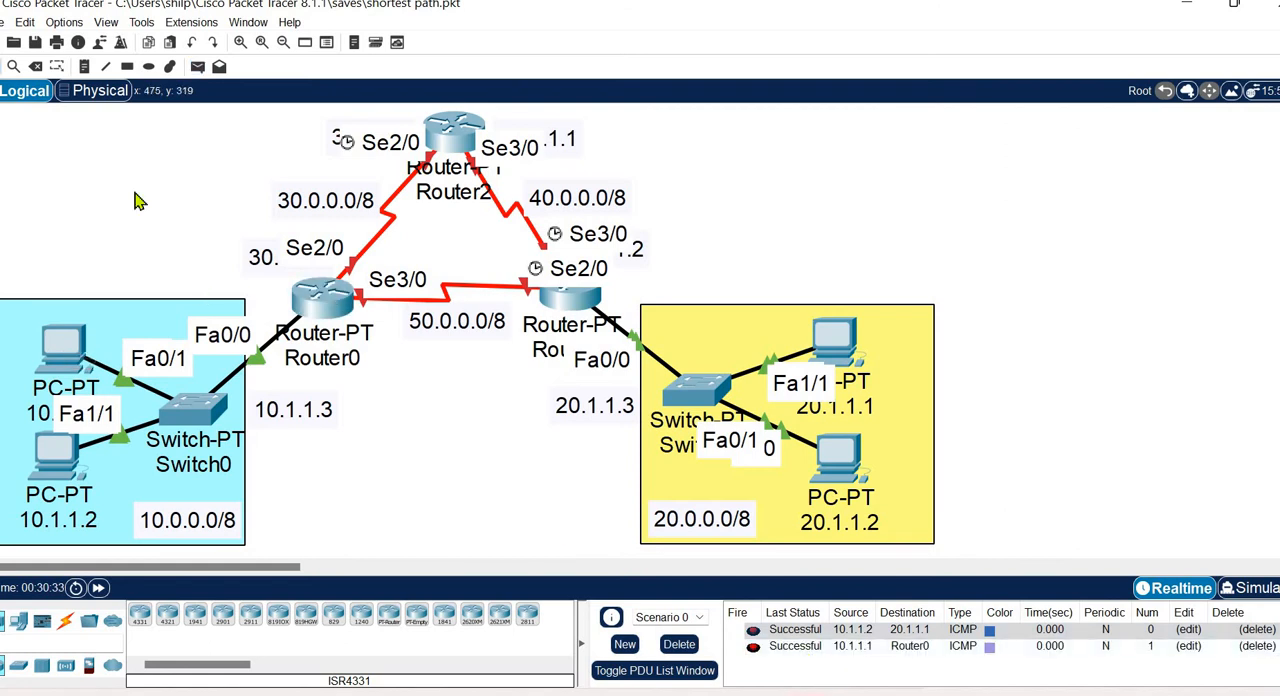
Send a simple PDU from the PC labelled 20.1.1.2 to Router1 to test connectivity.
click(197, 67)
click(843, 455)
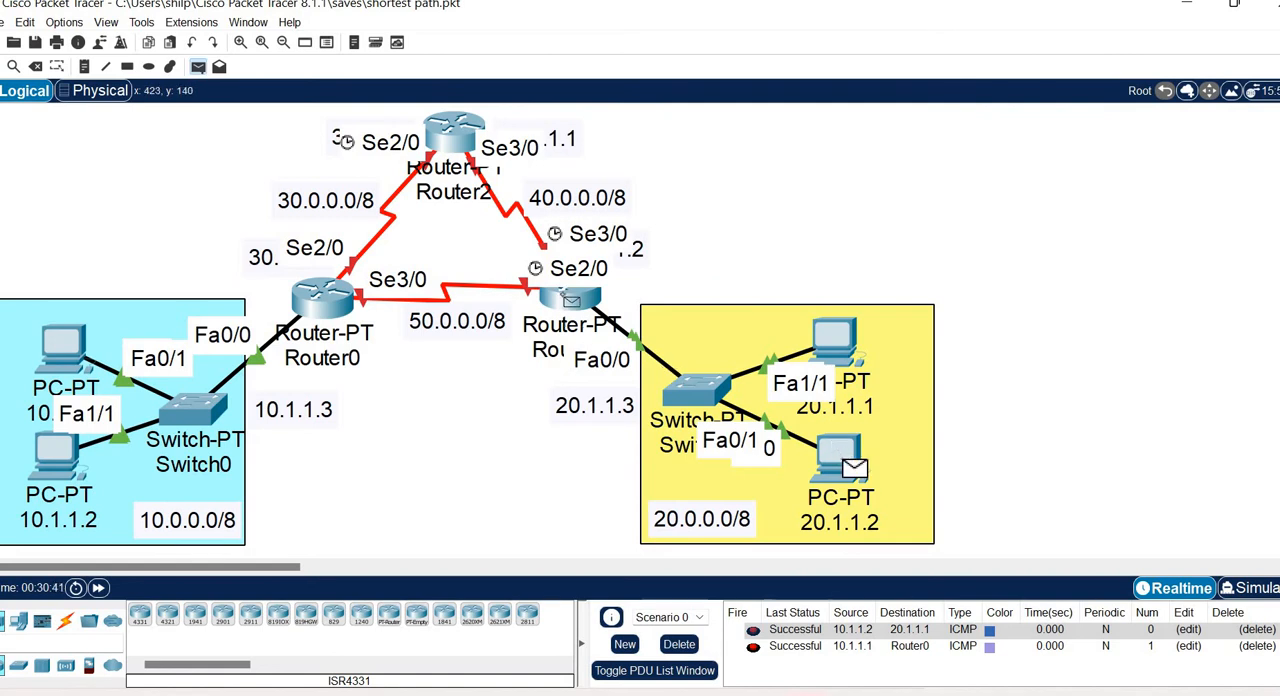
click(568, 300)
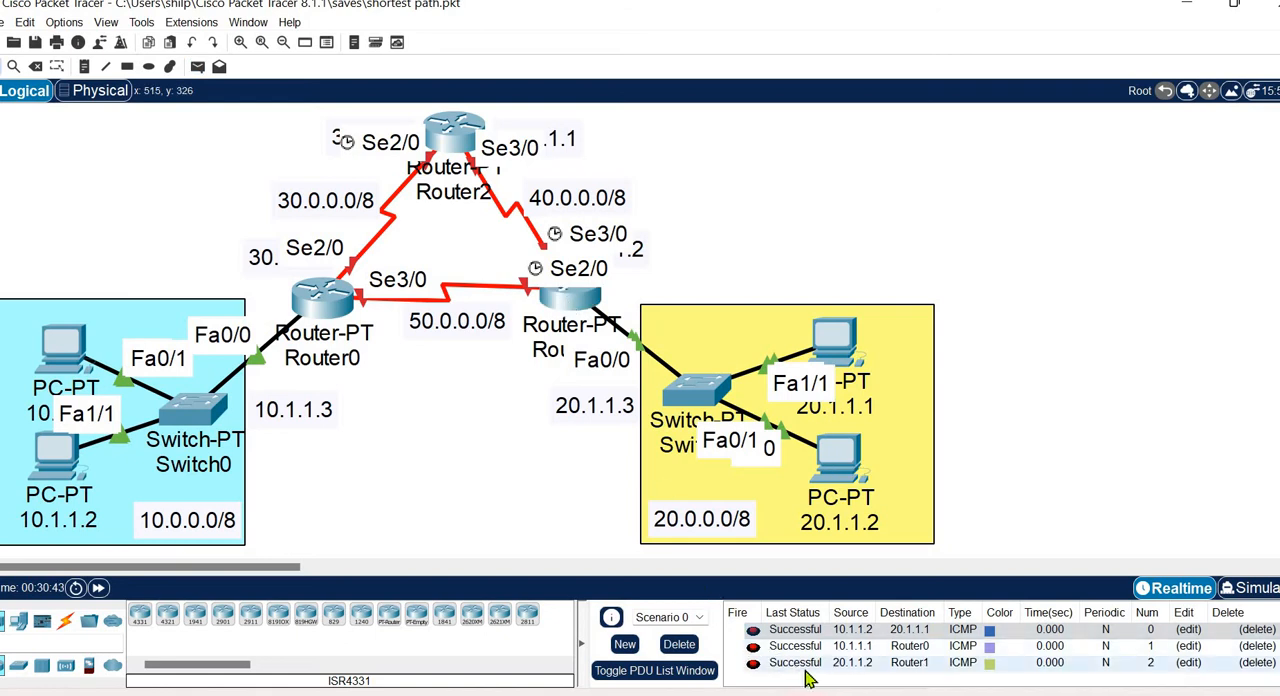
Delete all the test PDUs from the scenario's PDU list.
click(1256, 629)
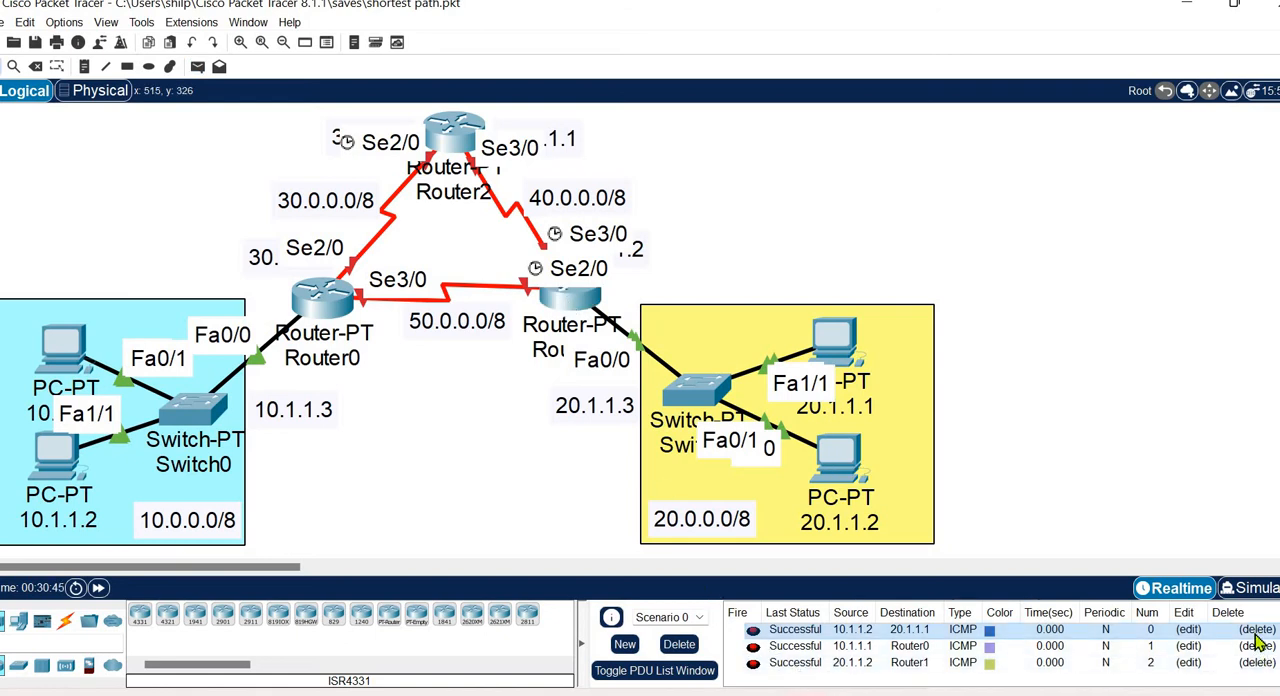
click(1258, 643)
click(1257, 631)
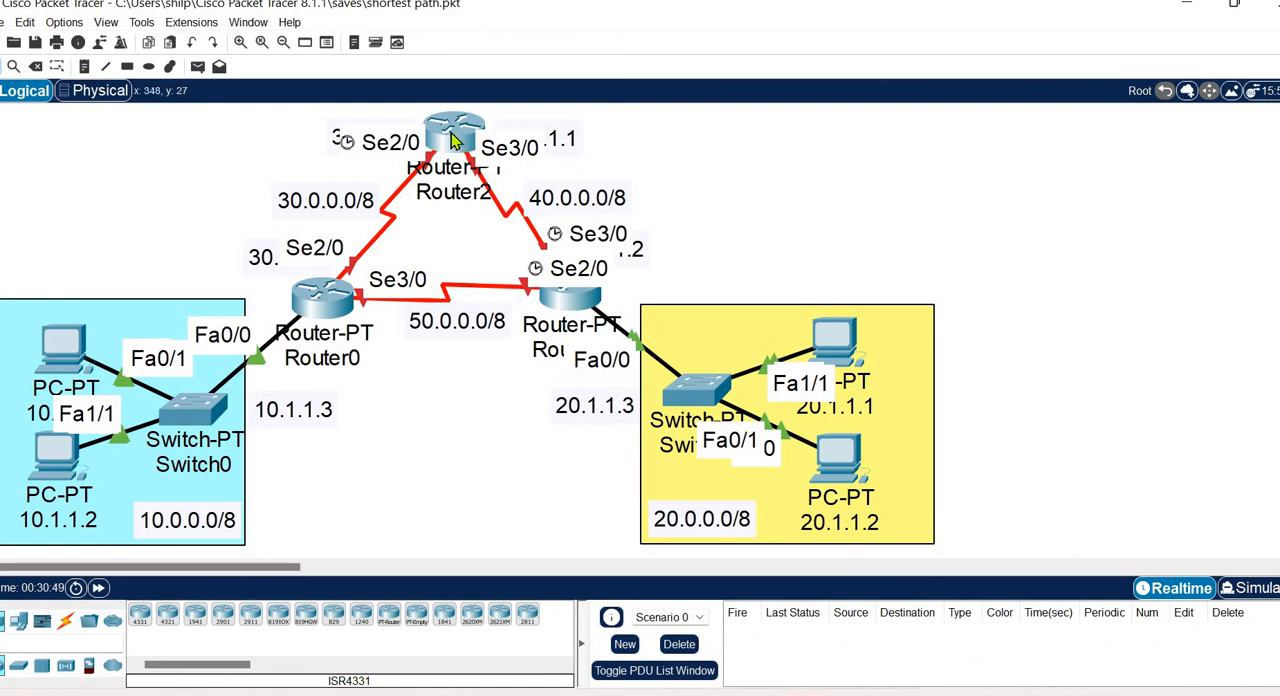
Turn on Router0's Serial2/0 port and assign it IPv4 address 30.1.1.1 with subnet mask 255.0.0.0.
click(324, 305)
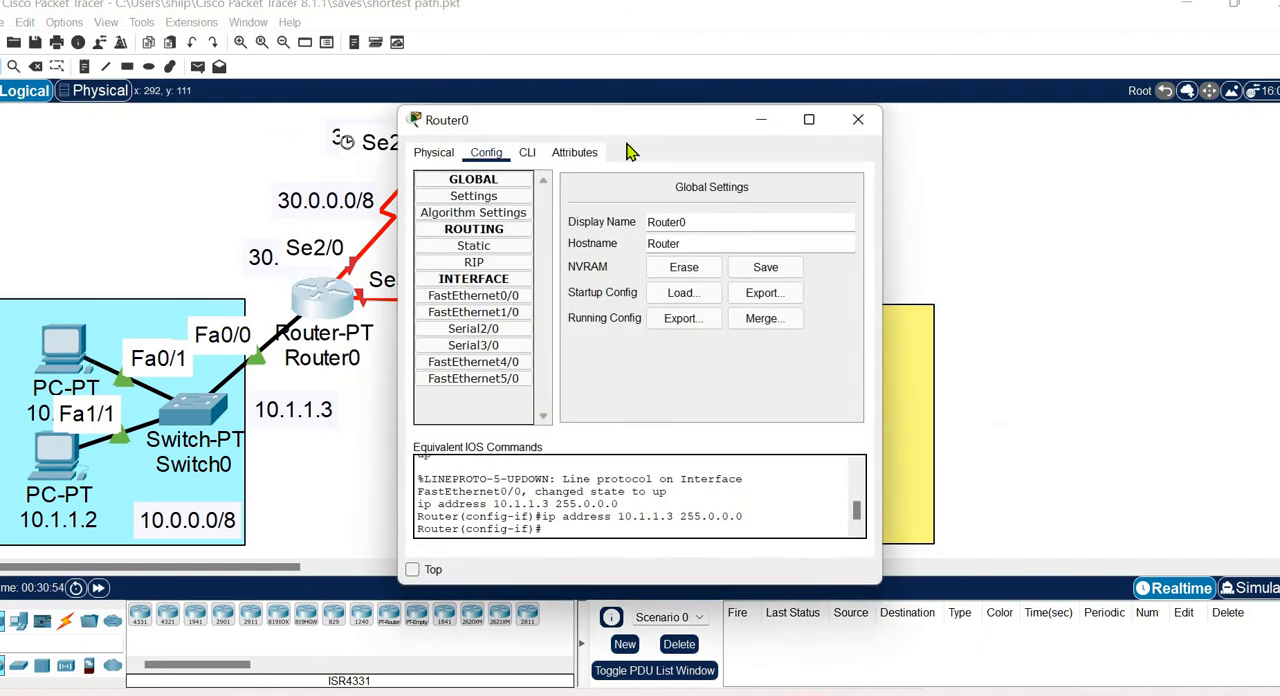
drag(614, 124, 904, 105)
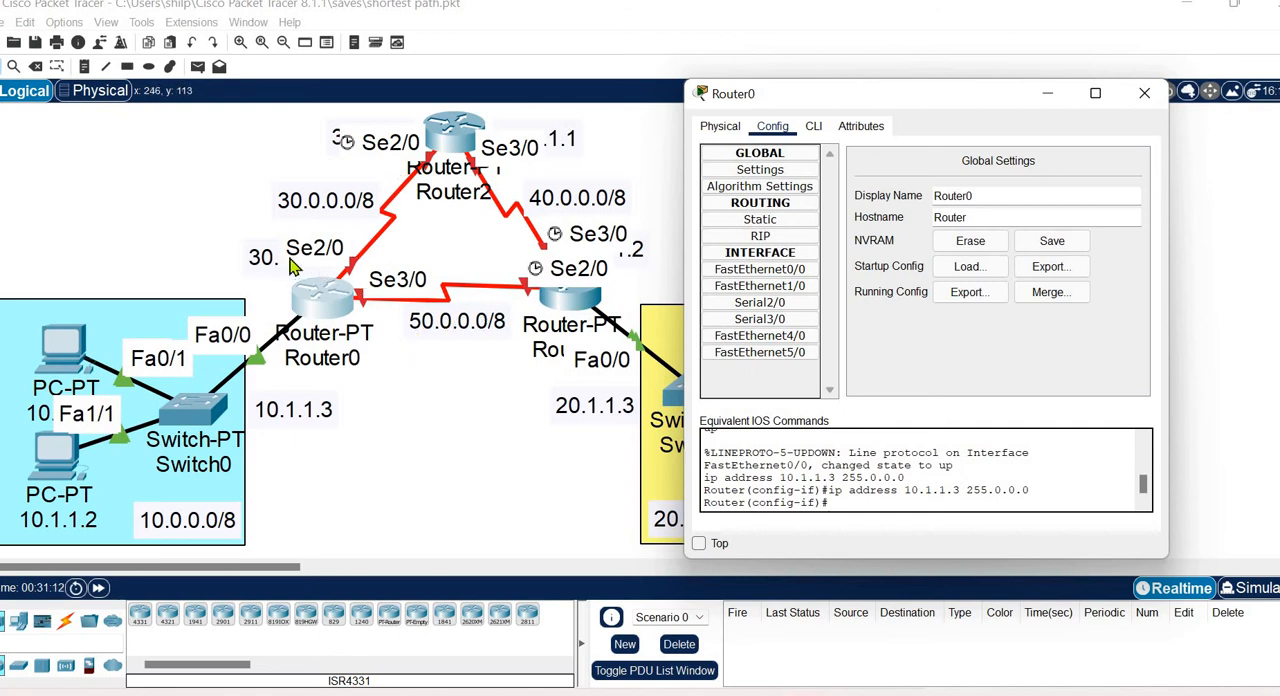
click(752, 302)
click(1123, 181)
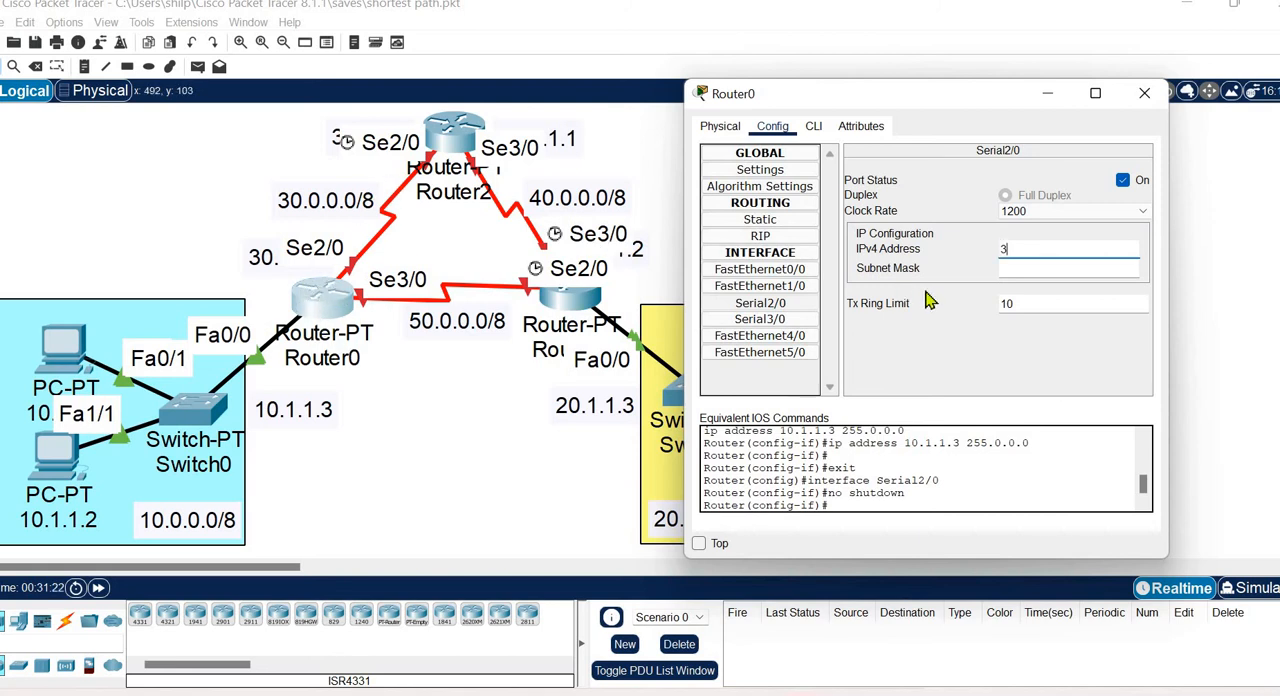
text(.1.1.1)
click(1057, 267)
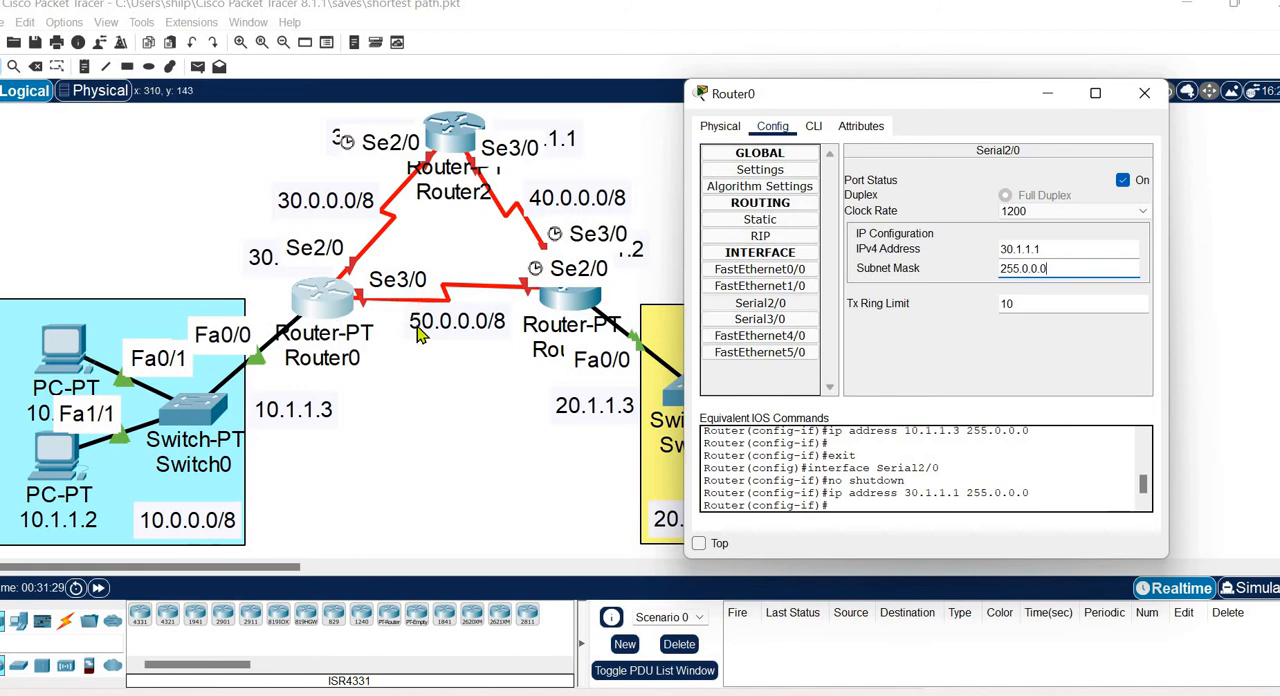
Turn on Router0's Serial3/0 port and assign it IPv4 address 50.1.1.1 with subnet mask 255.0.0.0.
click(781, 318)
click(1123, 181)
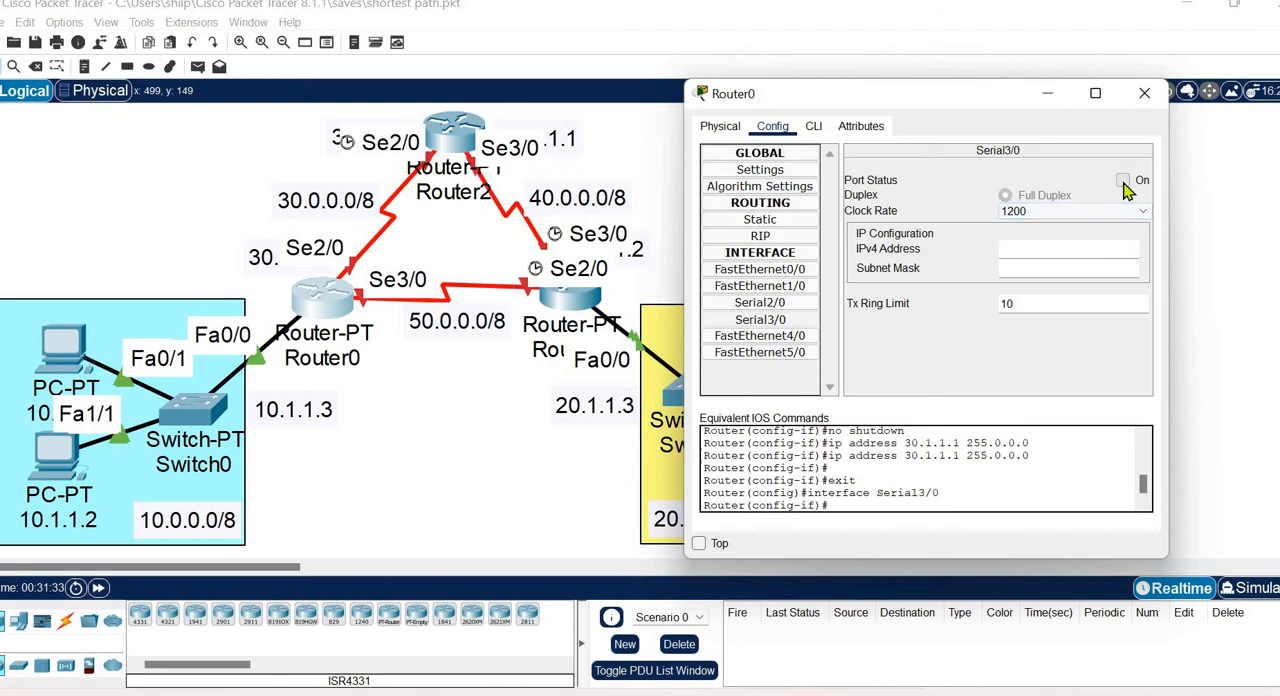
click(1083, 272)
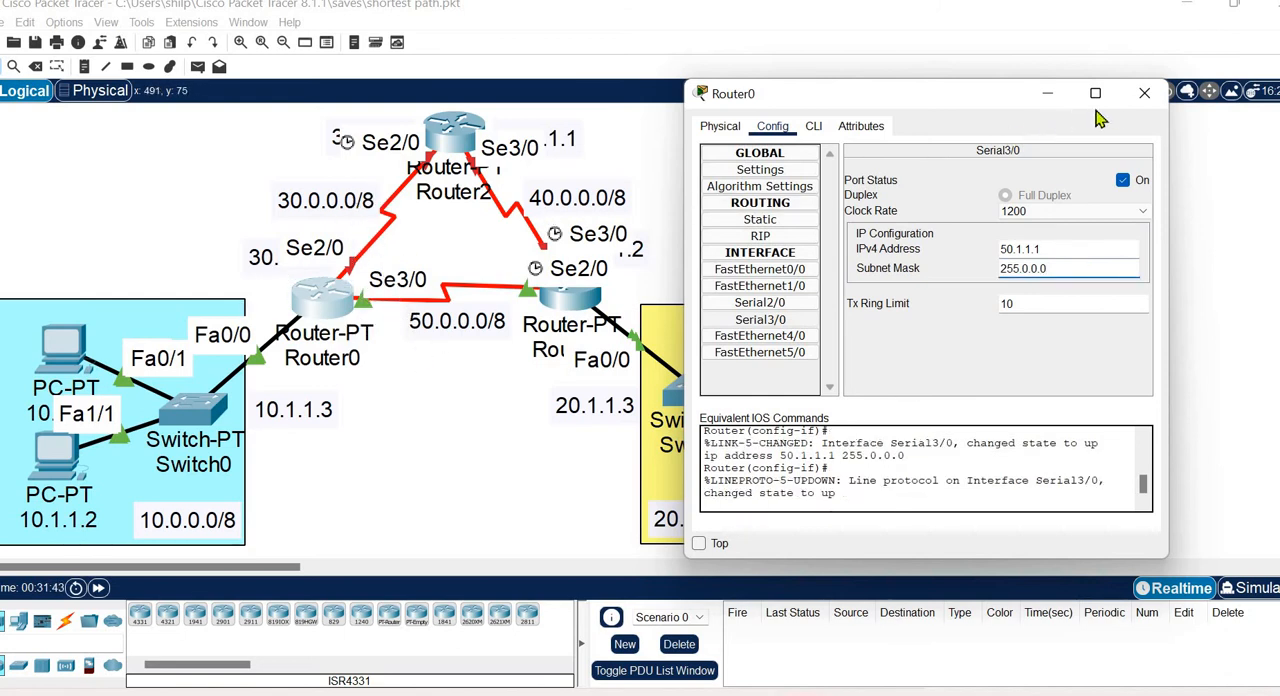
click(1144, 93)
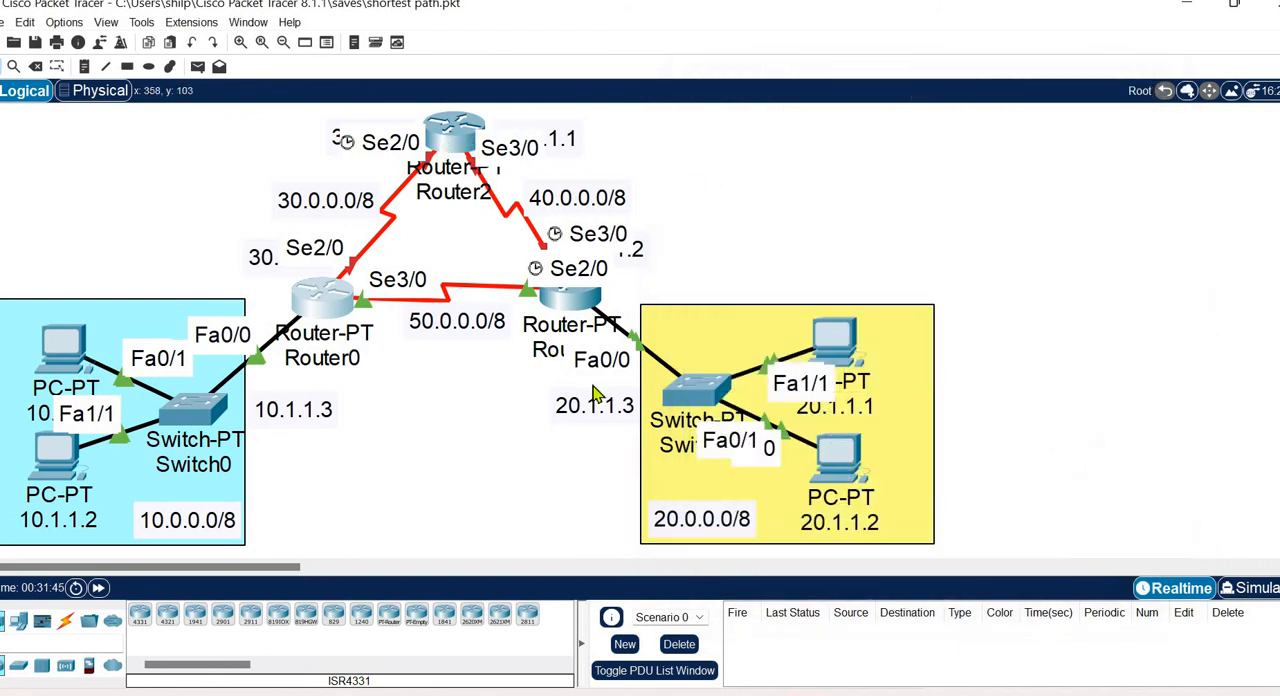
Check the IPv4 address and subnet mask of Router1's Serial2/0 interface.
click(576, 305)
drag(624, 119, 931, 108)
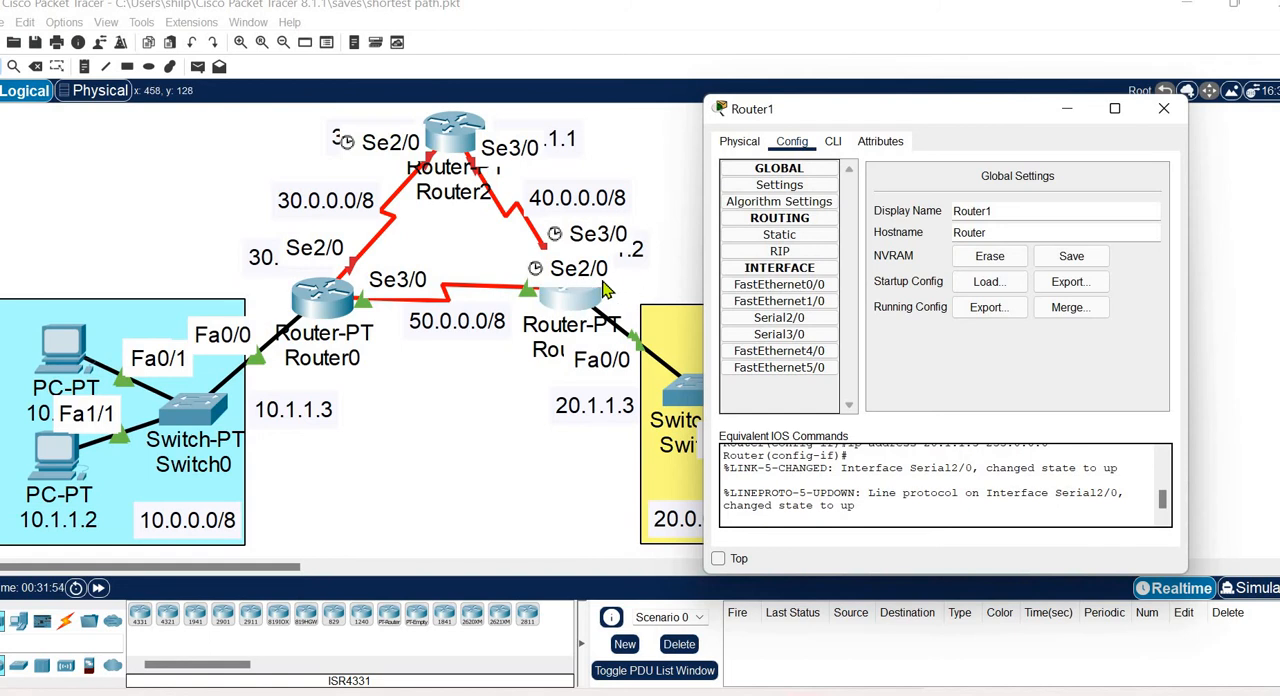
click(812, 321)
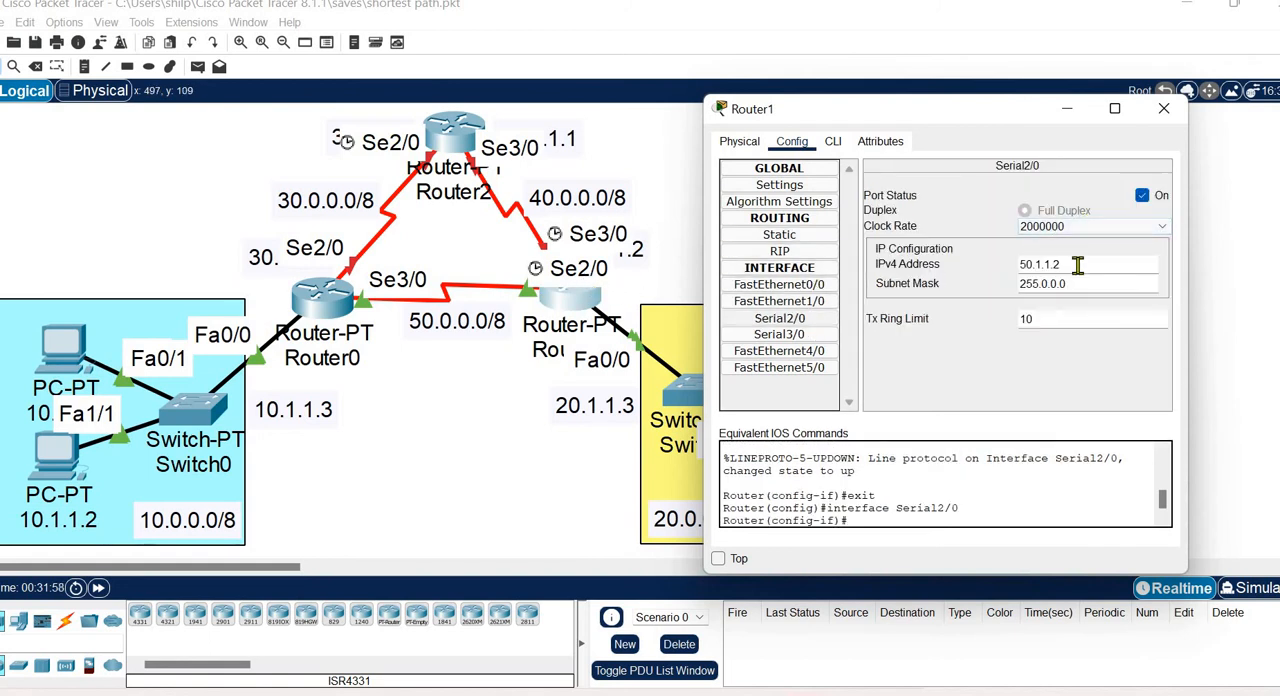
drag(1077, 264, 990, 270)
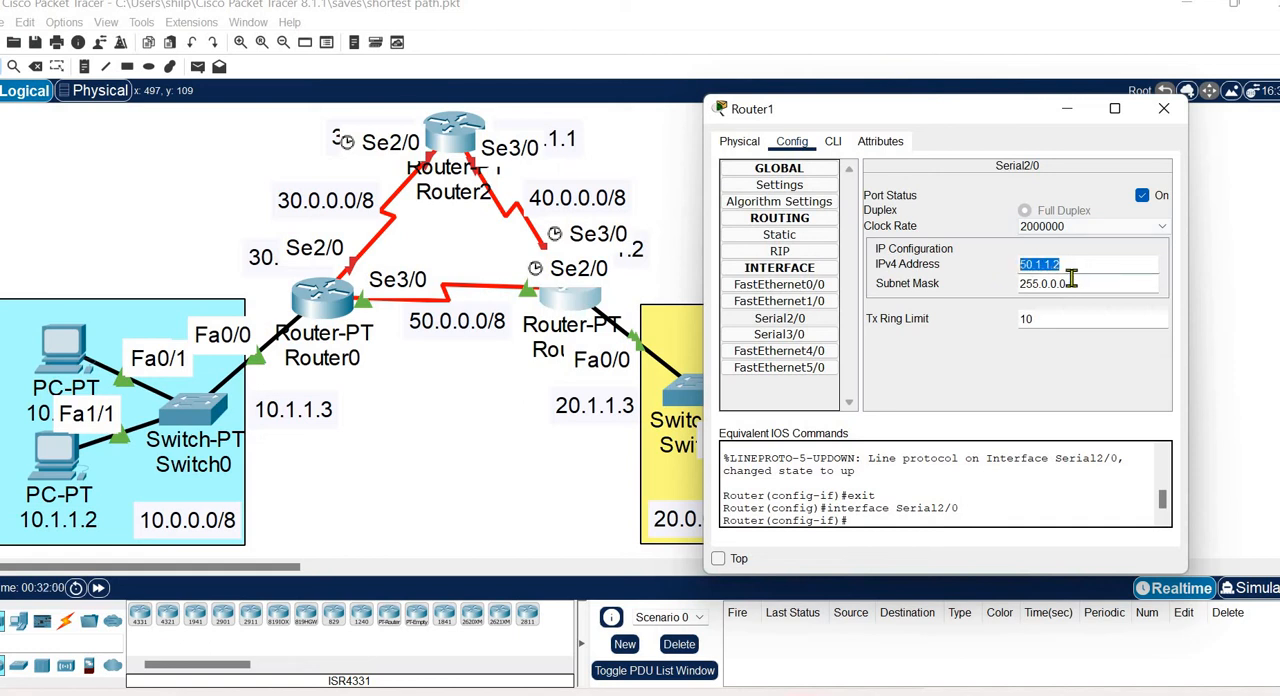
key(Tab)
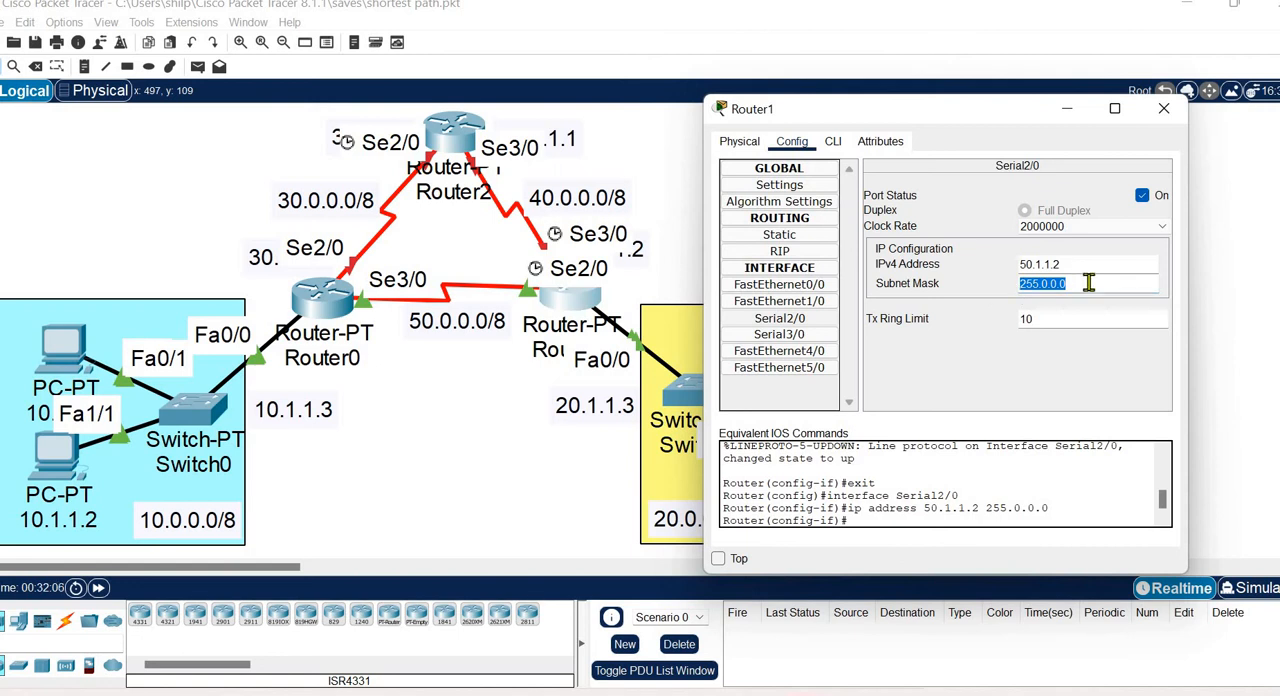
click(1088, 283)
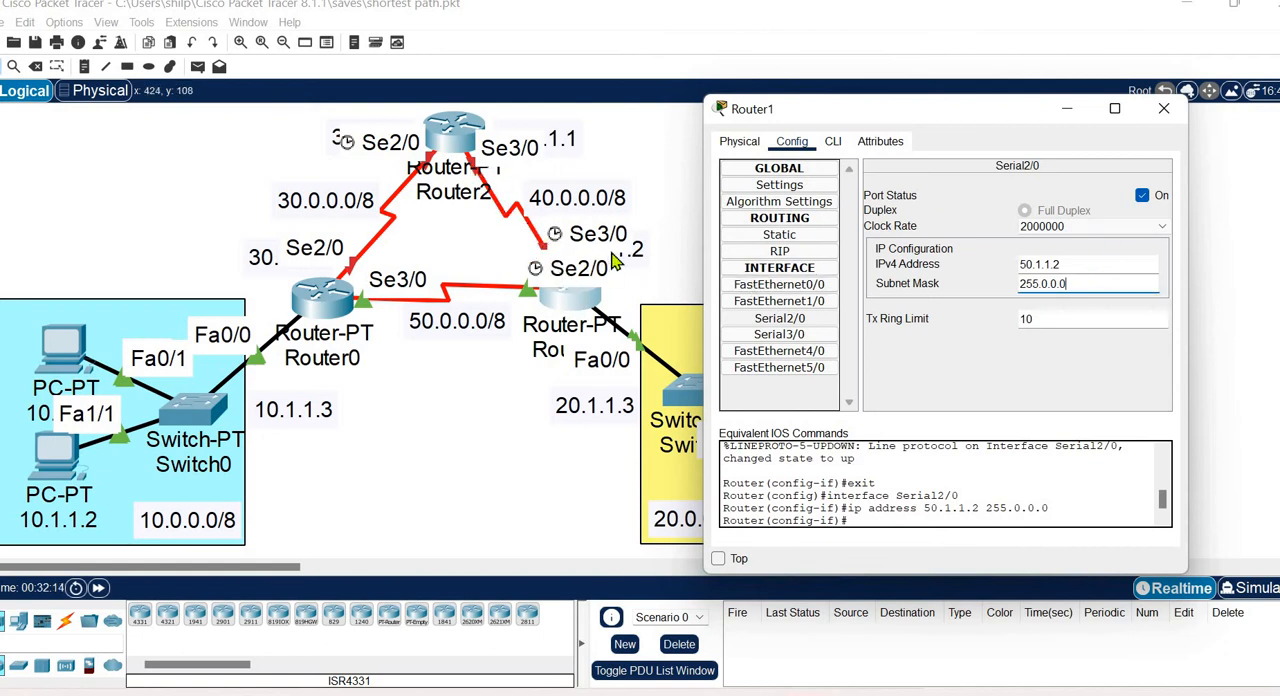
Turn on Router1's Serial3/0 port and assign it IPv4 address 40.1.1.2 with subnet mask 255.0.0.0.
click(779, 336)
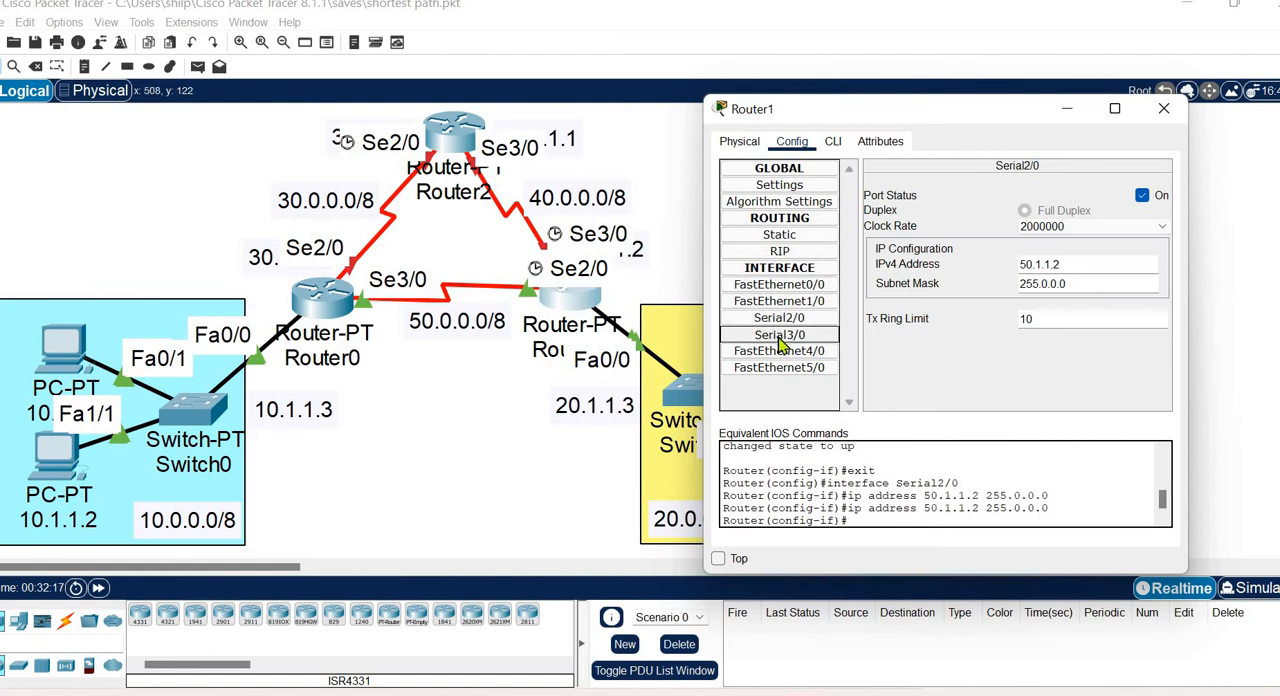
click(1143, 196)
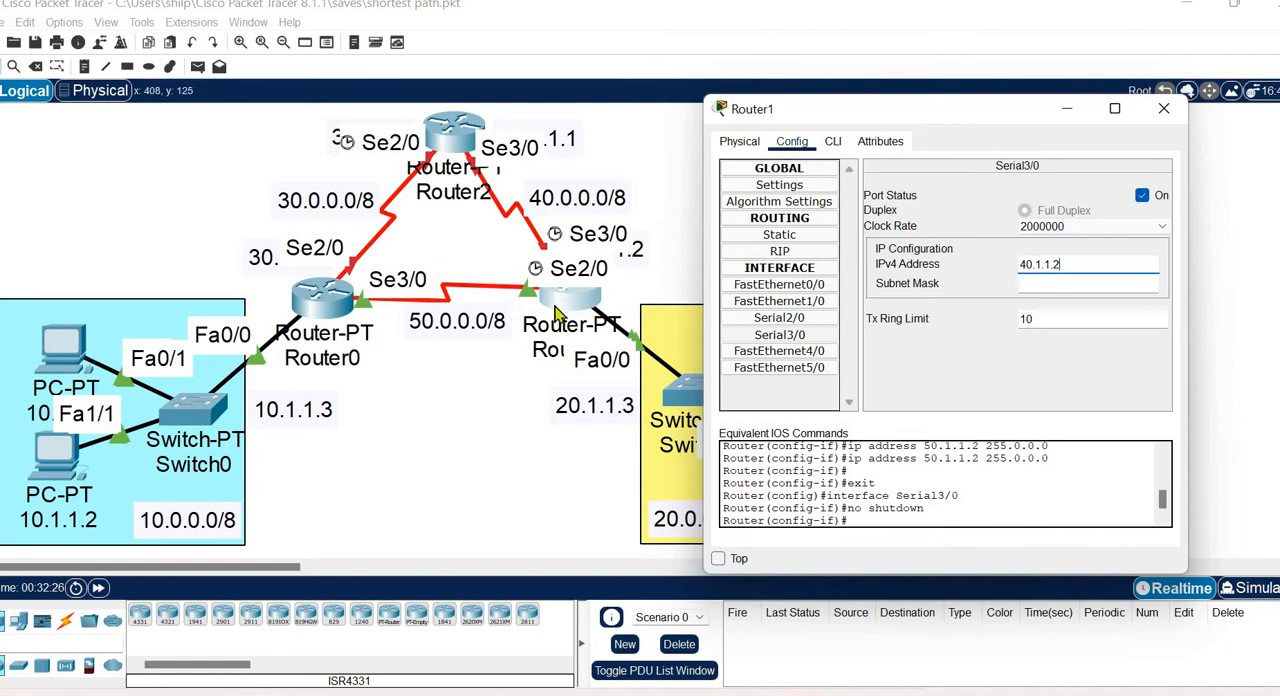
click(1062, 283)
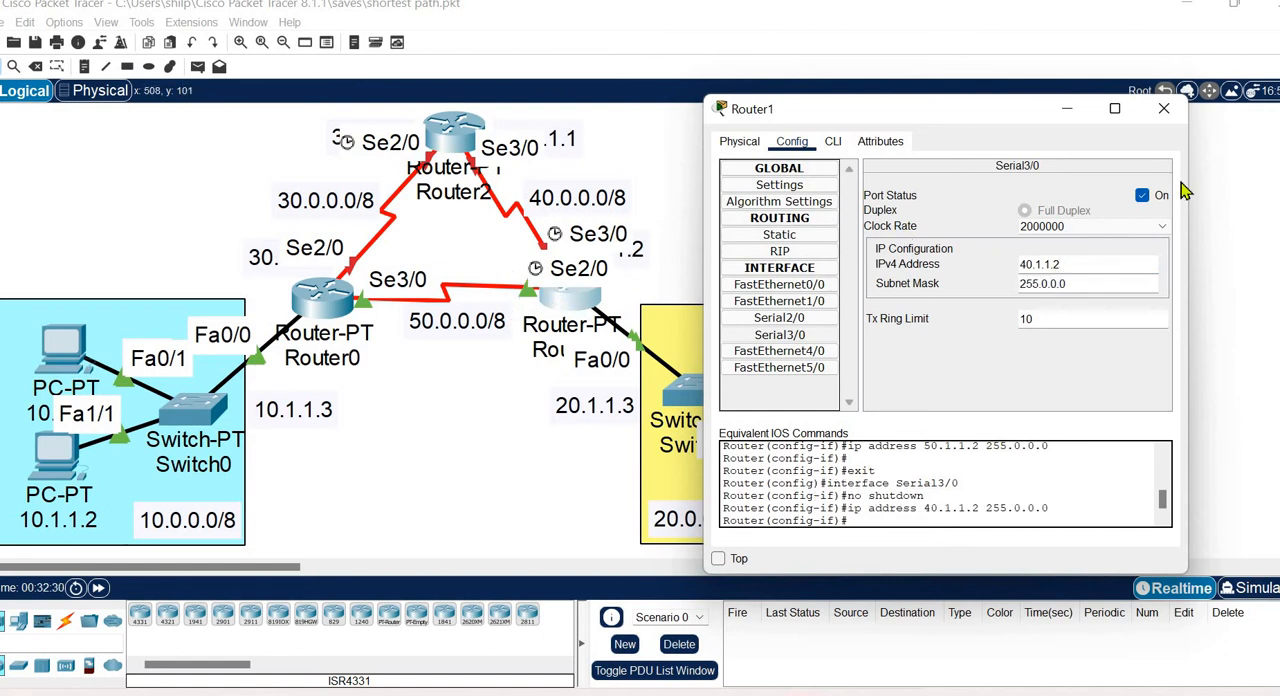
click(1162, 112)
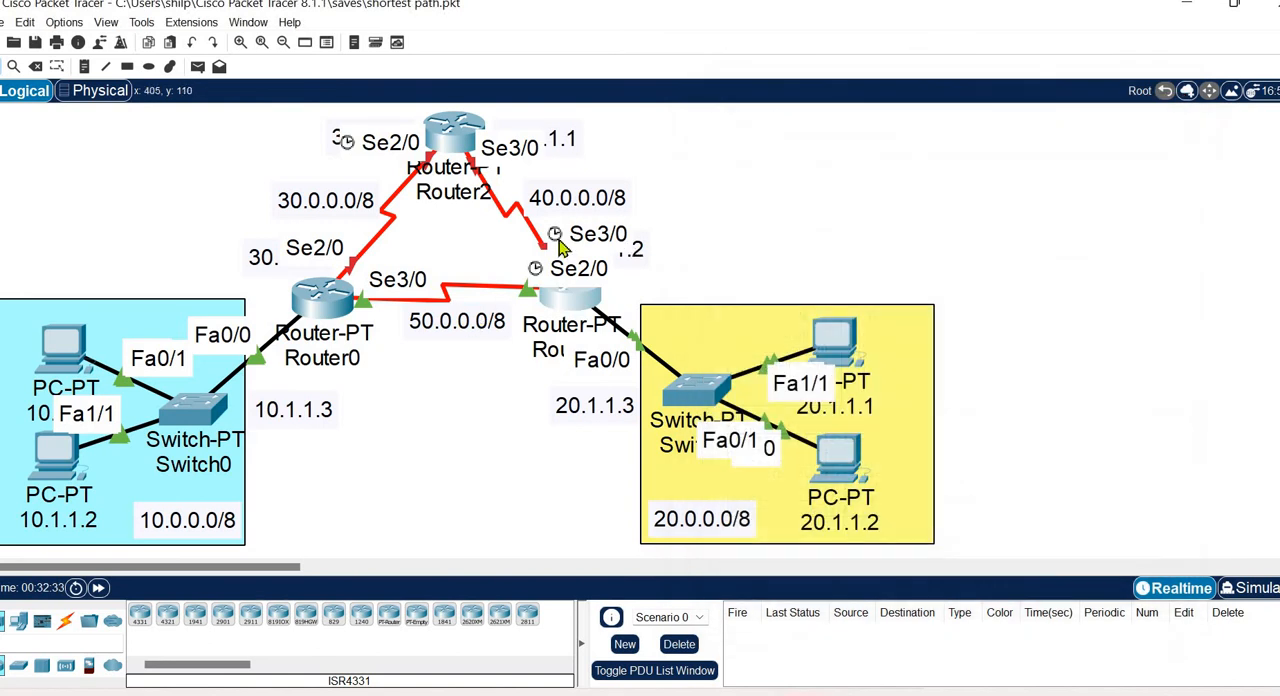
Turn on Router2's Serial2/0 port and assign it IPv4 address 30.1.1.2 with subnet mask 255.0.0.0.
click(453, 140)
drag(551, 128, 785, 97)
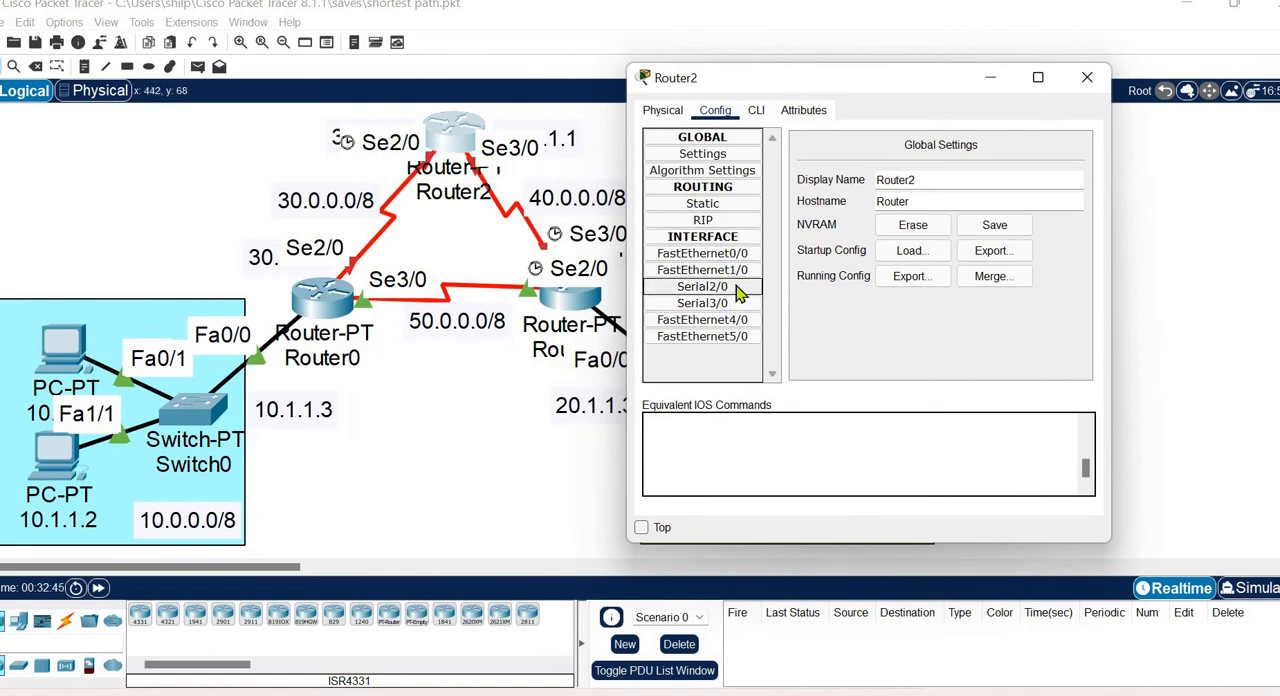
click(742, 290)
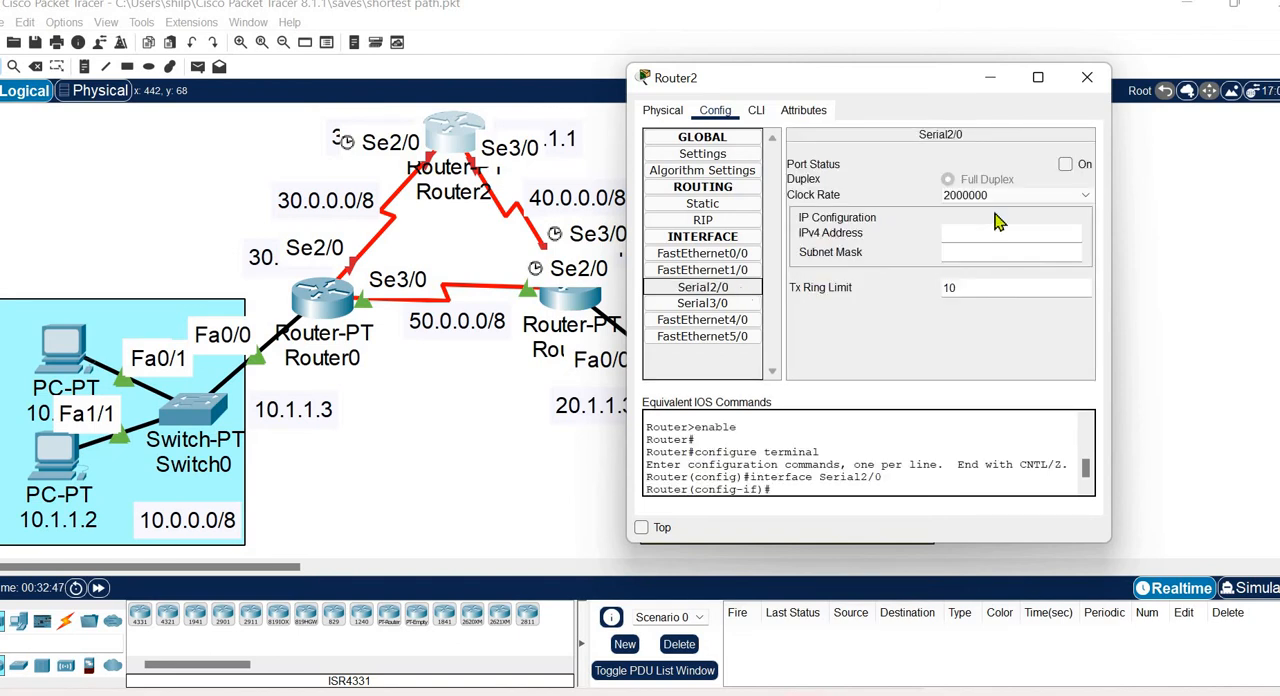
click(1066, 165)
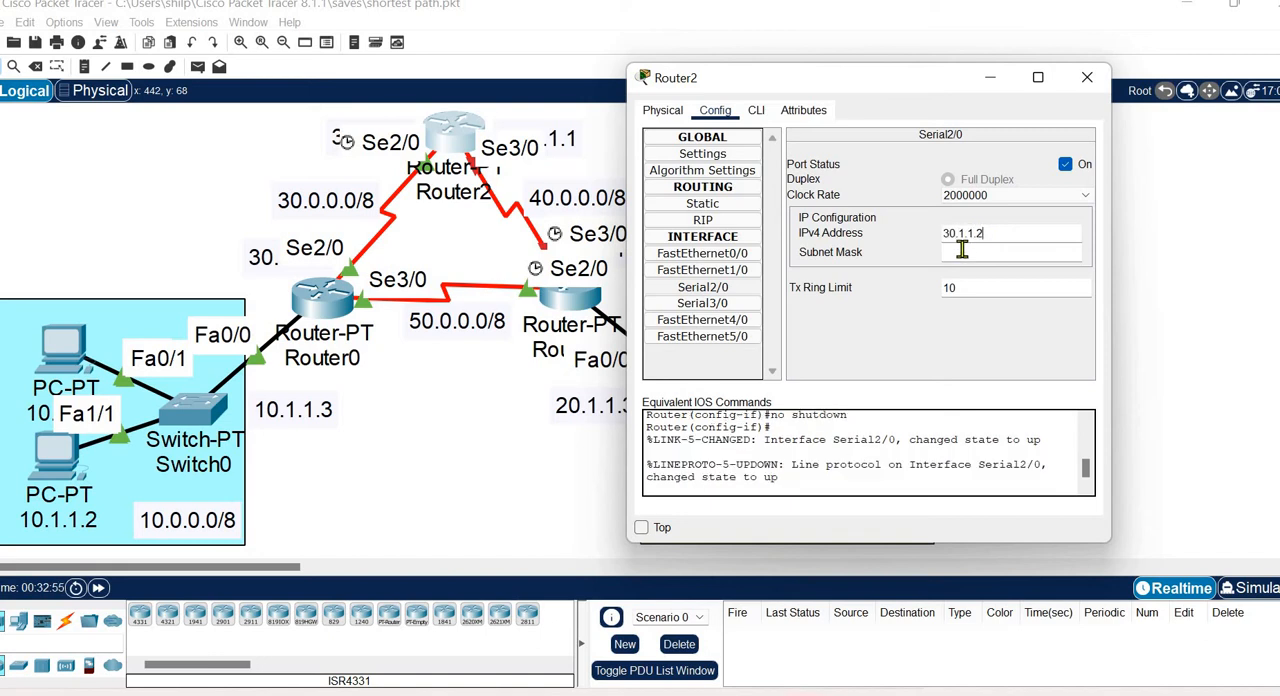
click(963, 254)
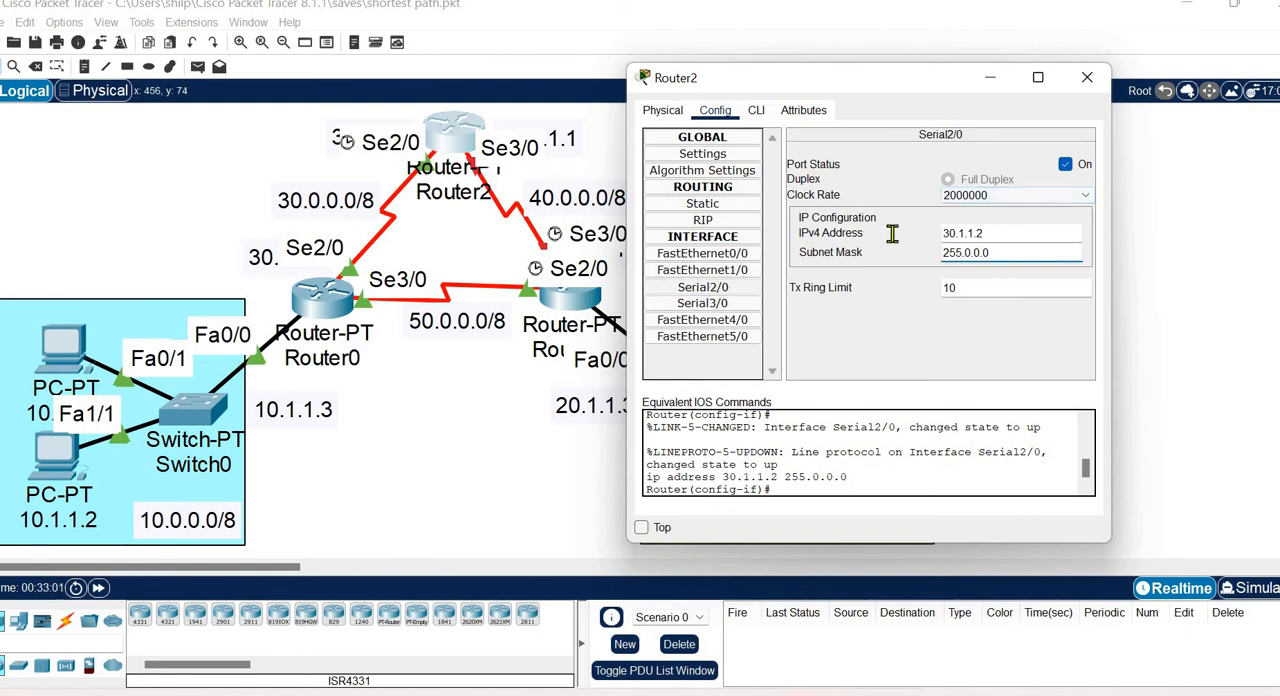
drag(997, 234, 878, 240)
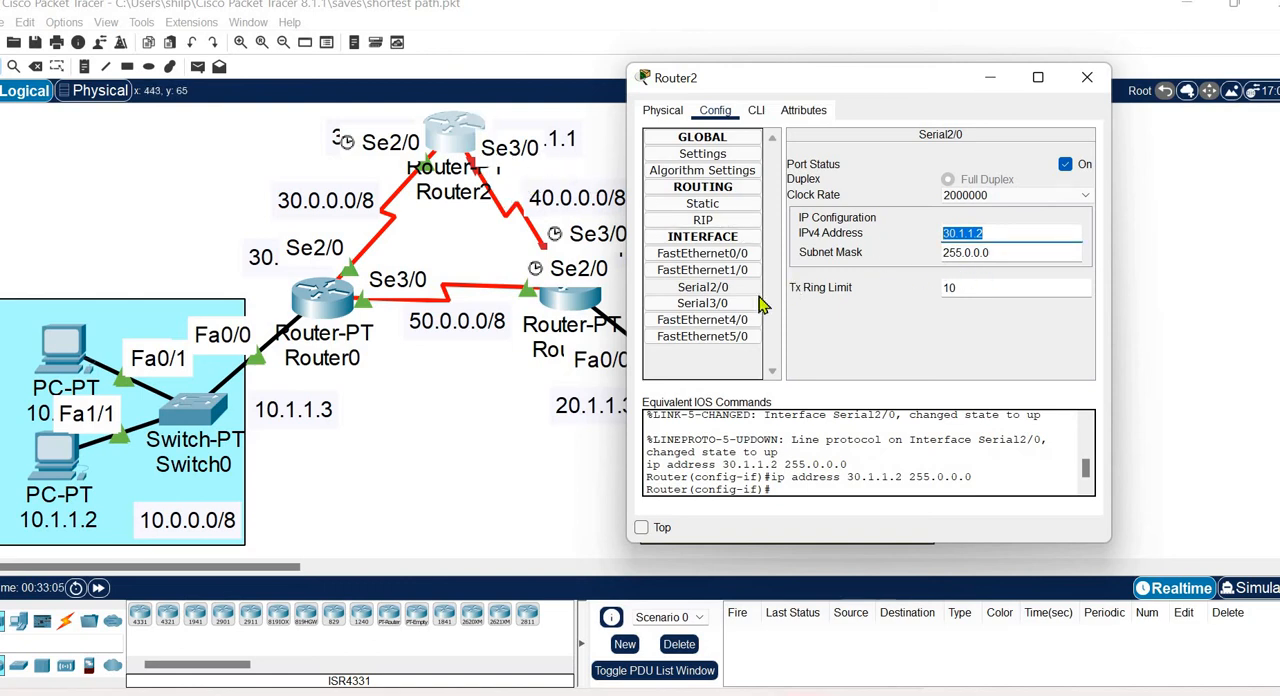
Turn on Router2's Serial3/0 port and assign it IPv4 address 40.1.1.1 with subnet mask 255.0.0.0.
click(702, 303)
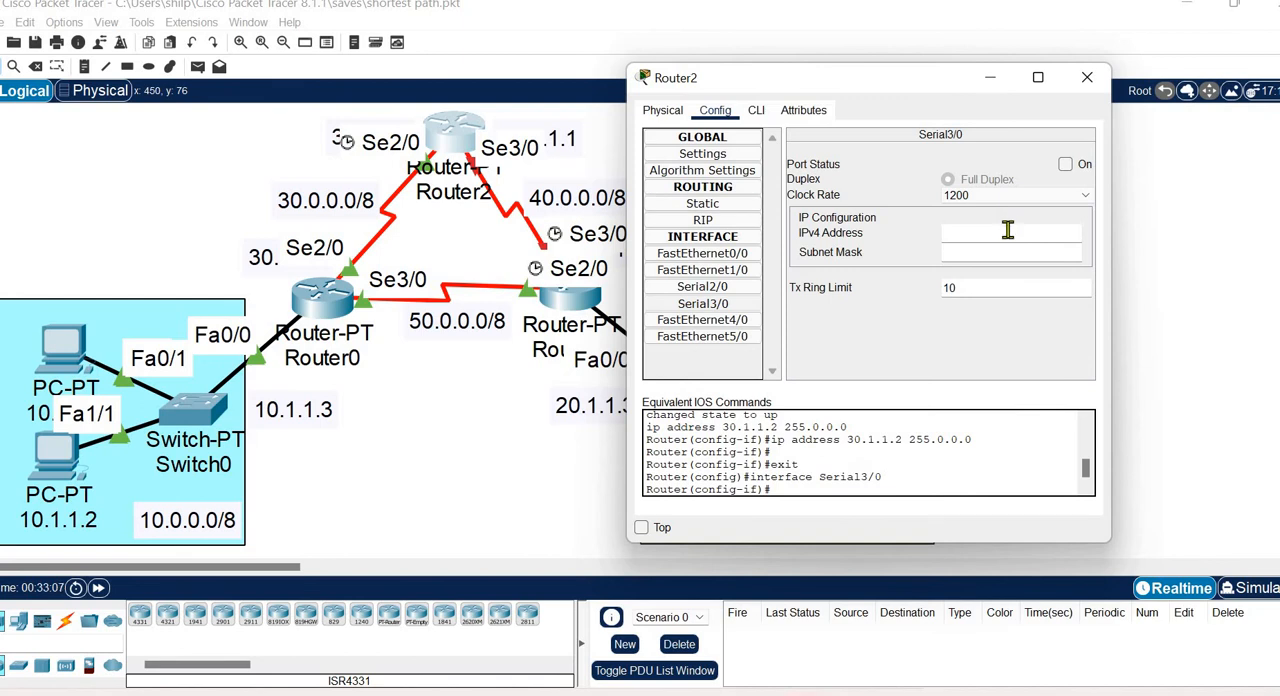
click(1066, 164)
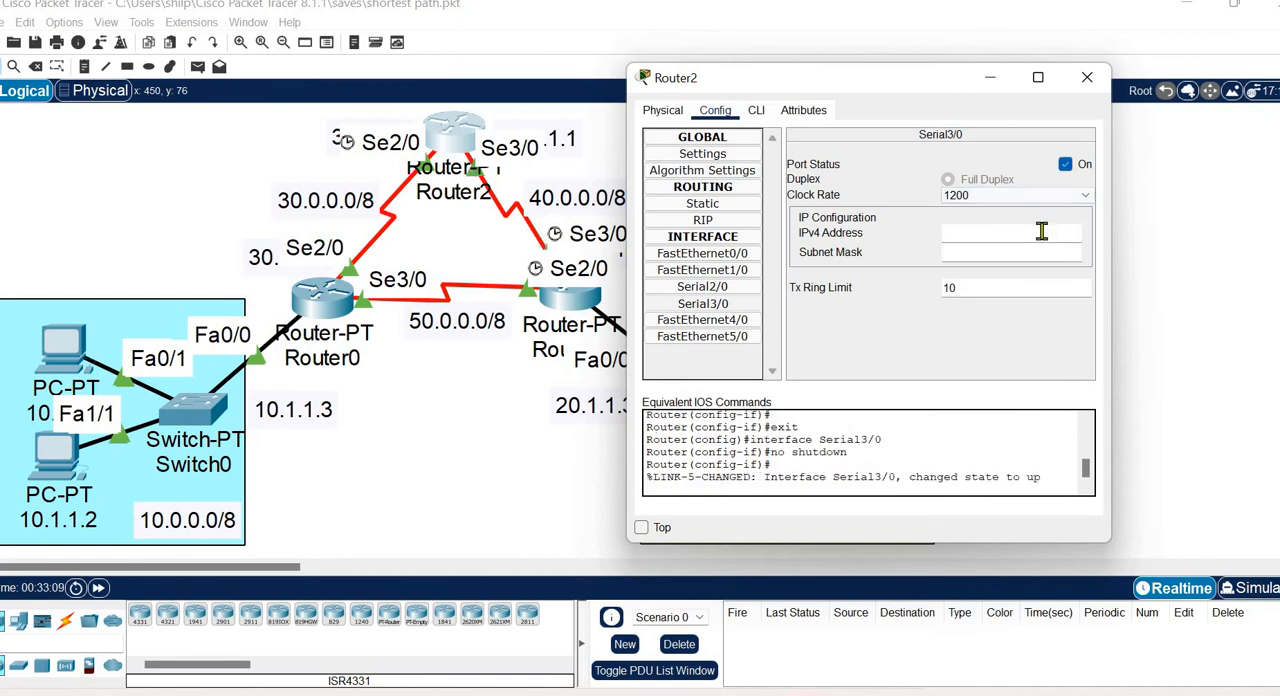
click(1041, 231)
text(40.1.1.1)
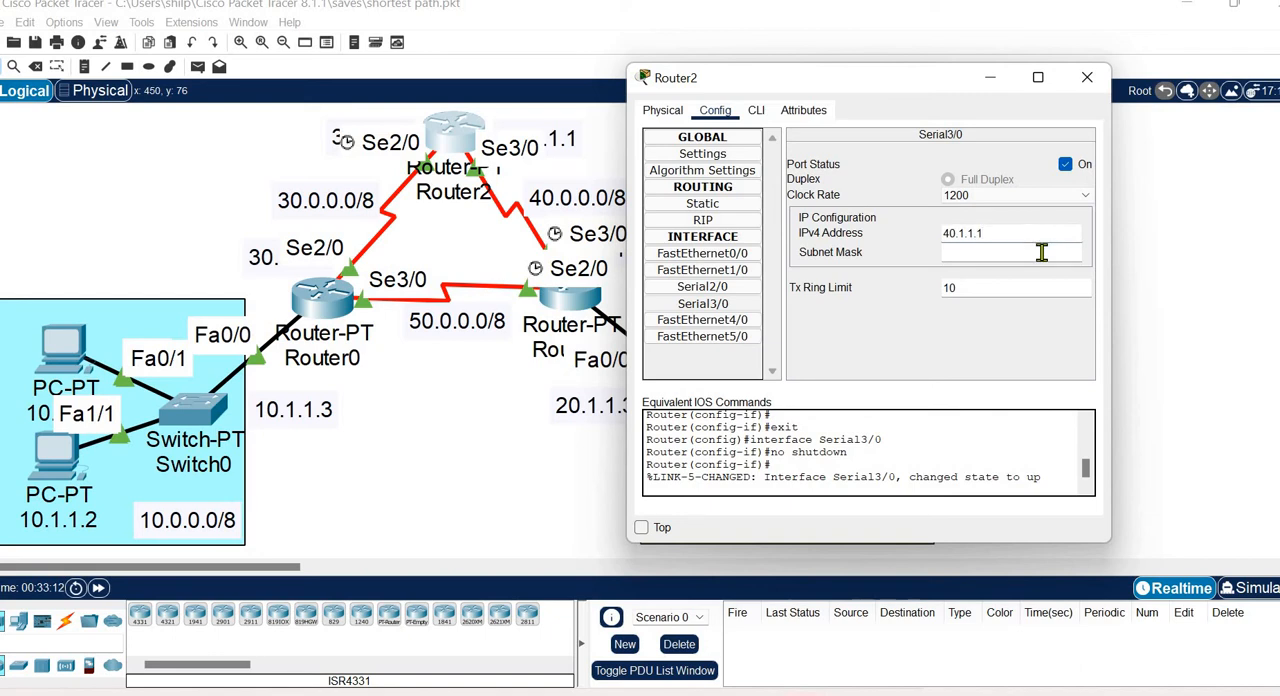
click(1041, 252)
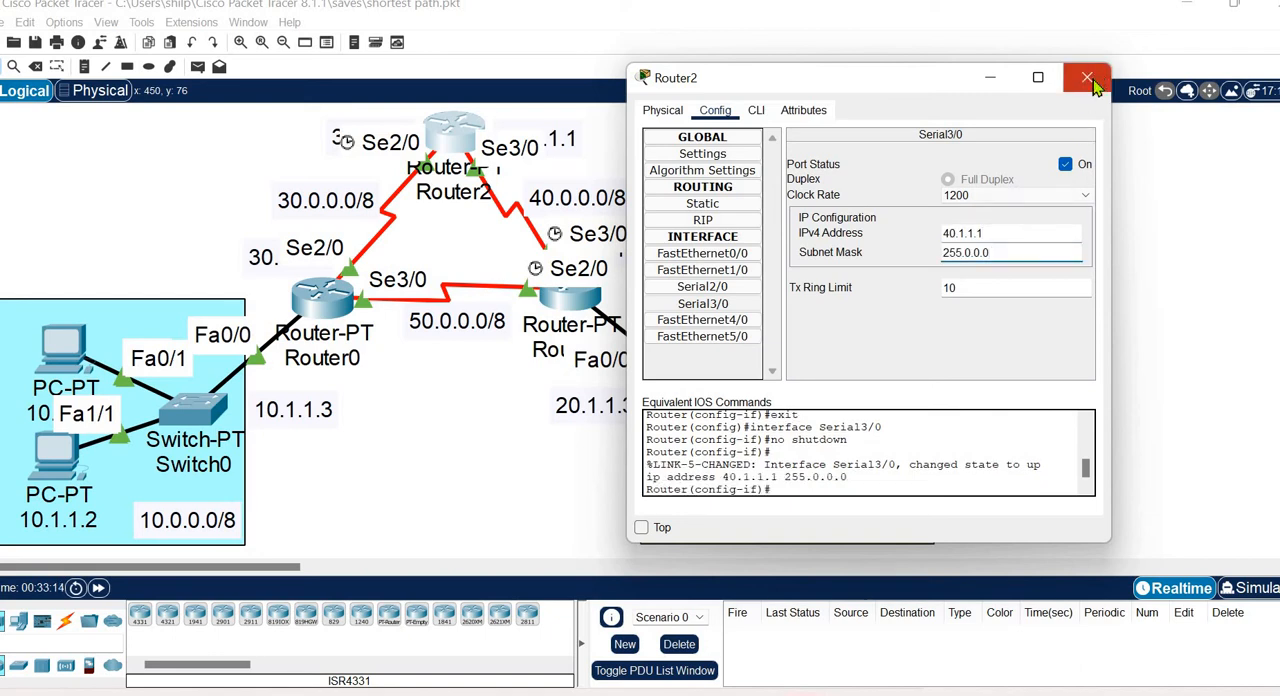
click(1094, 86)
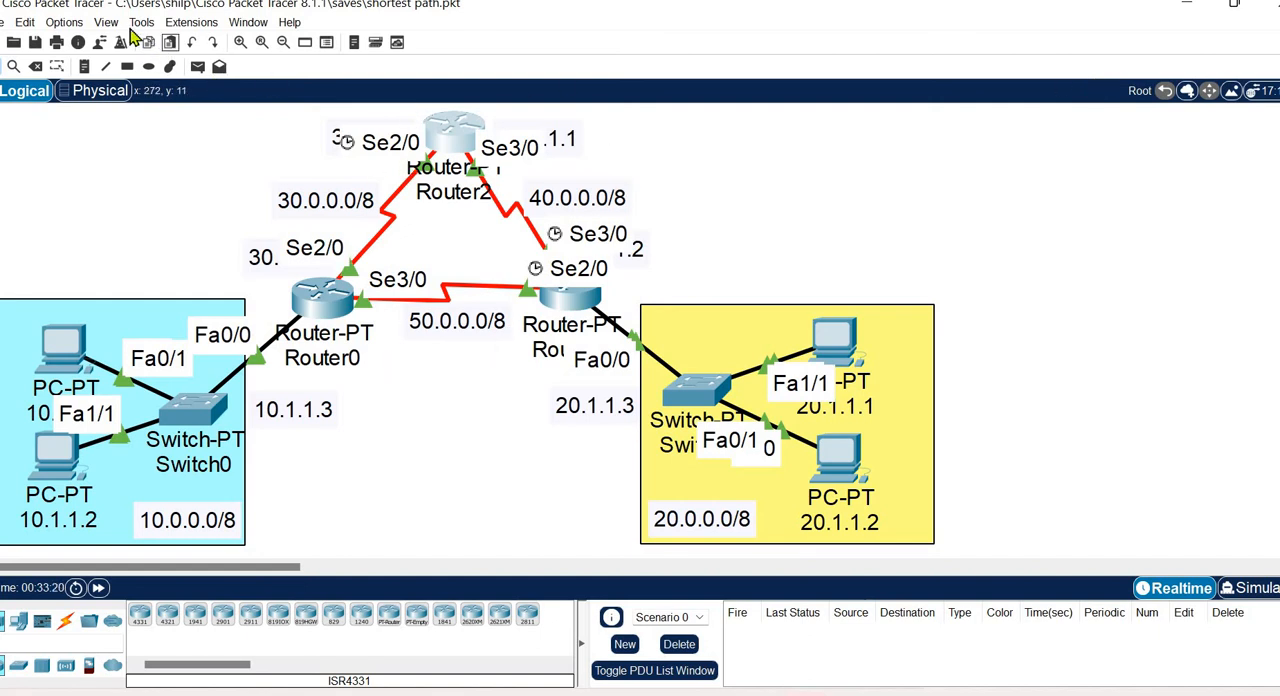
Disable the preference to always show port labels in the logical workspace.
click(63, 22)
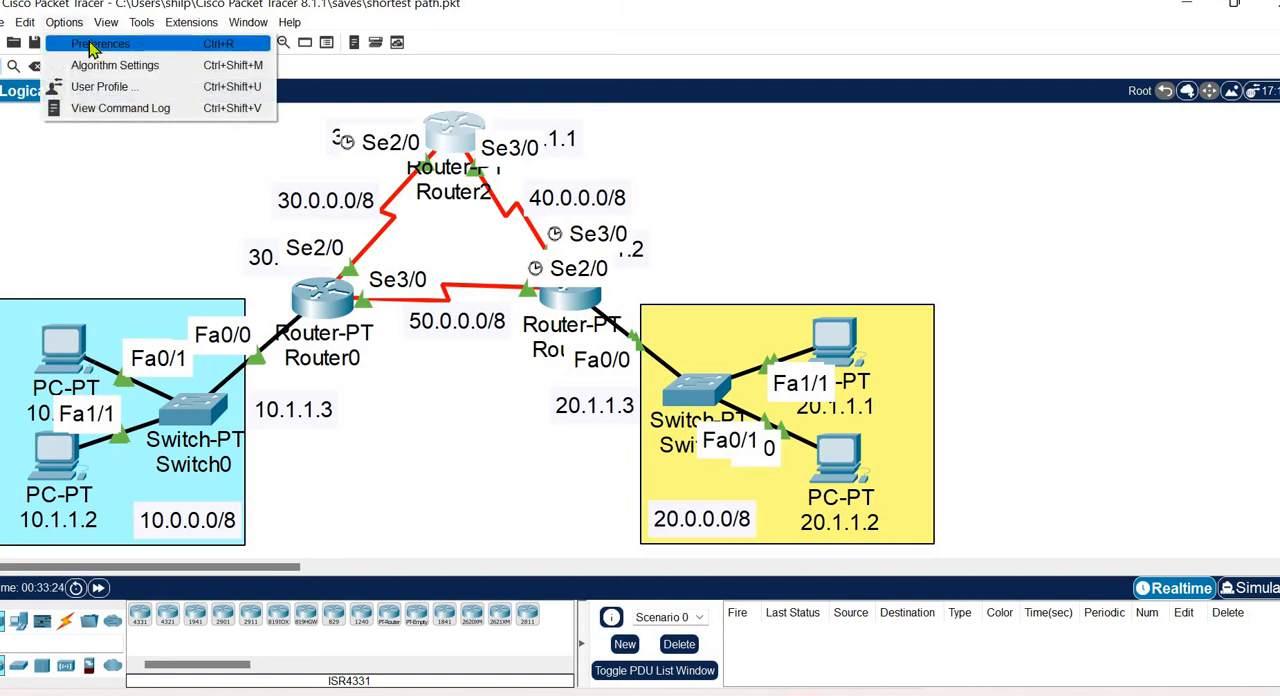
click(92, 47)
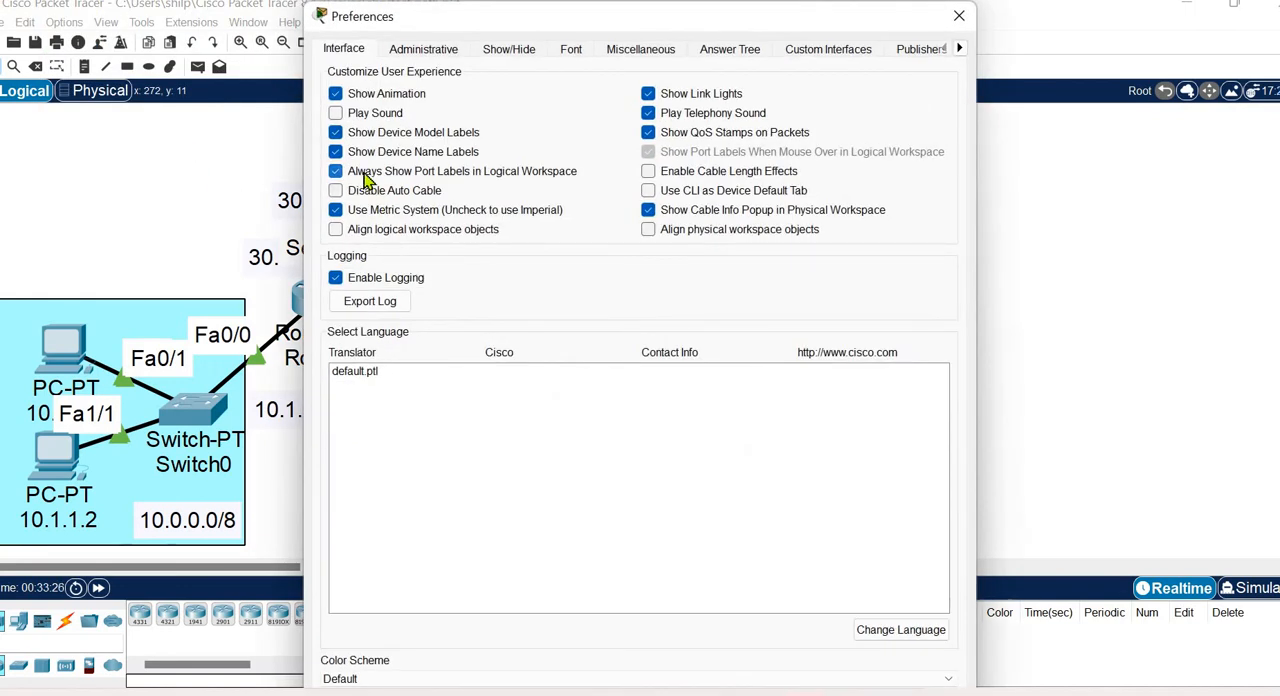
click(365, 178)
click(959, 16)
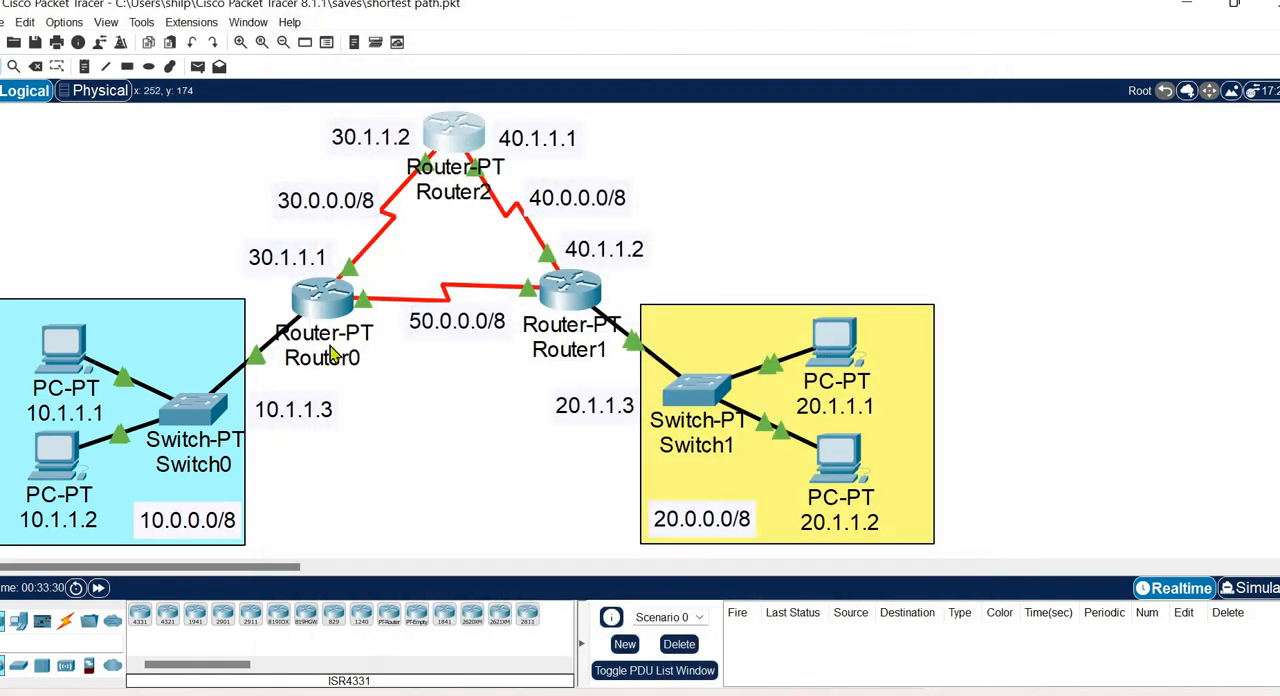
Send a simple PDU from Router0 to Router1 to test the direct serial link.
mouse_move(332, 352)
click(198, 67)
click(312, 298)
click(583, 292)
click(583, 291)
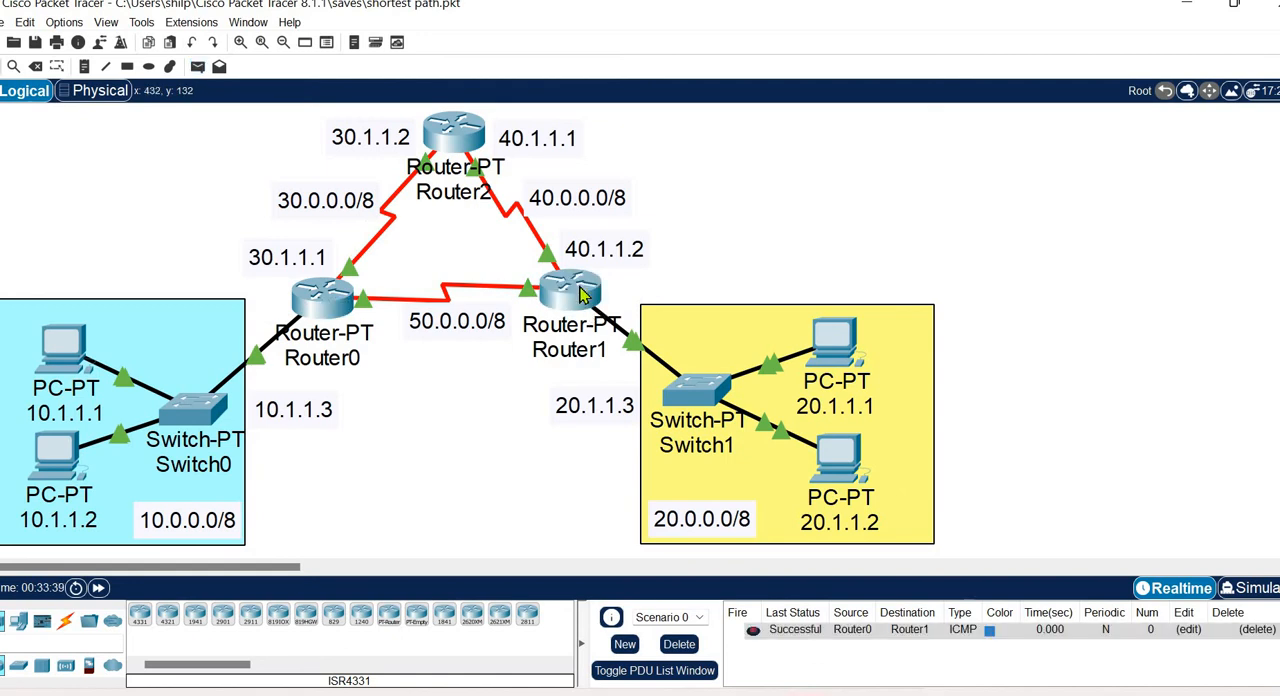
Send simple PDUs from Router1 to Router2 and from Router2 to Router0 to test both serial links.
click(197, 67)
click(568, 293)
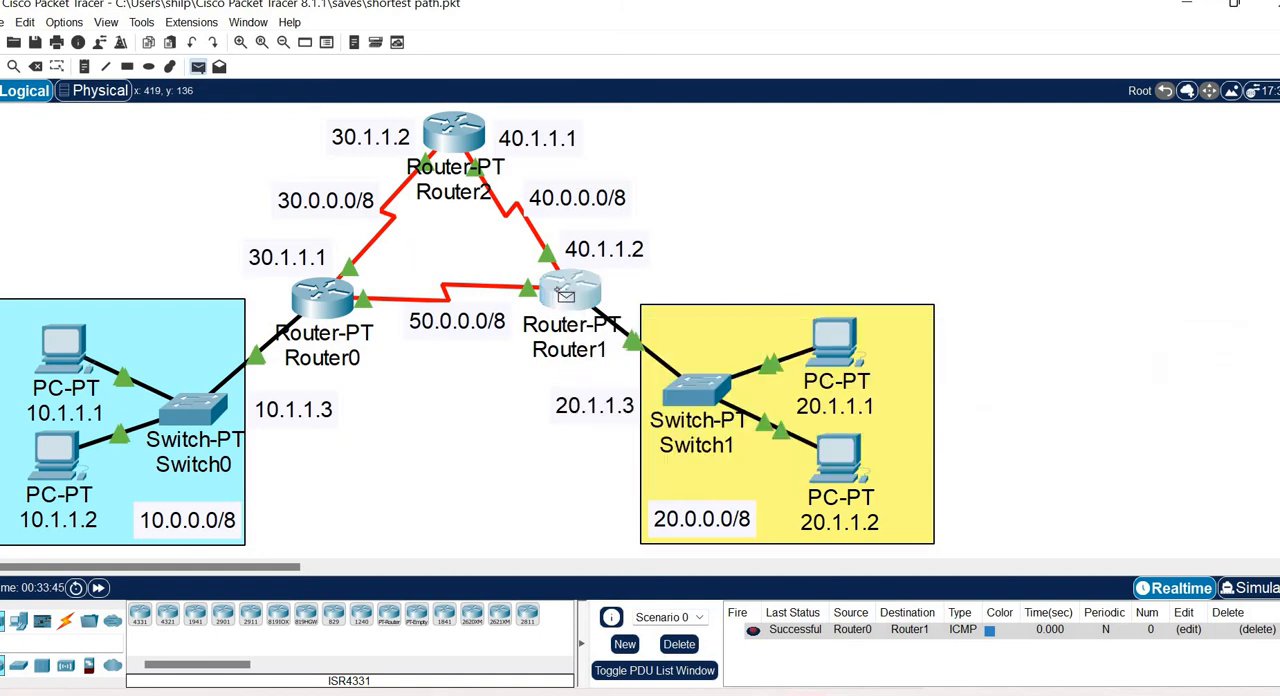
click(440, 125)
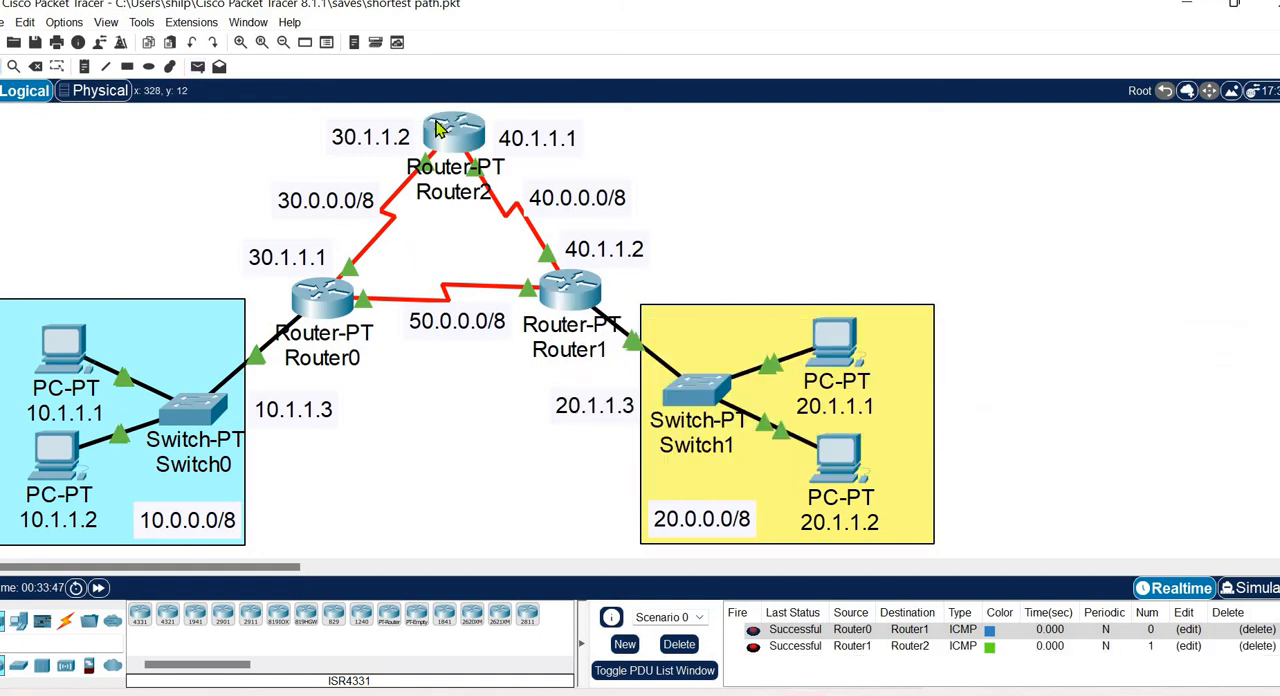
click(197, 67)
click(454, 133)
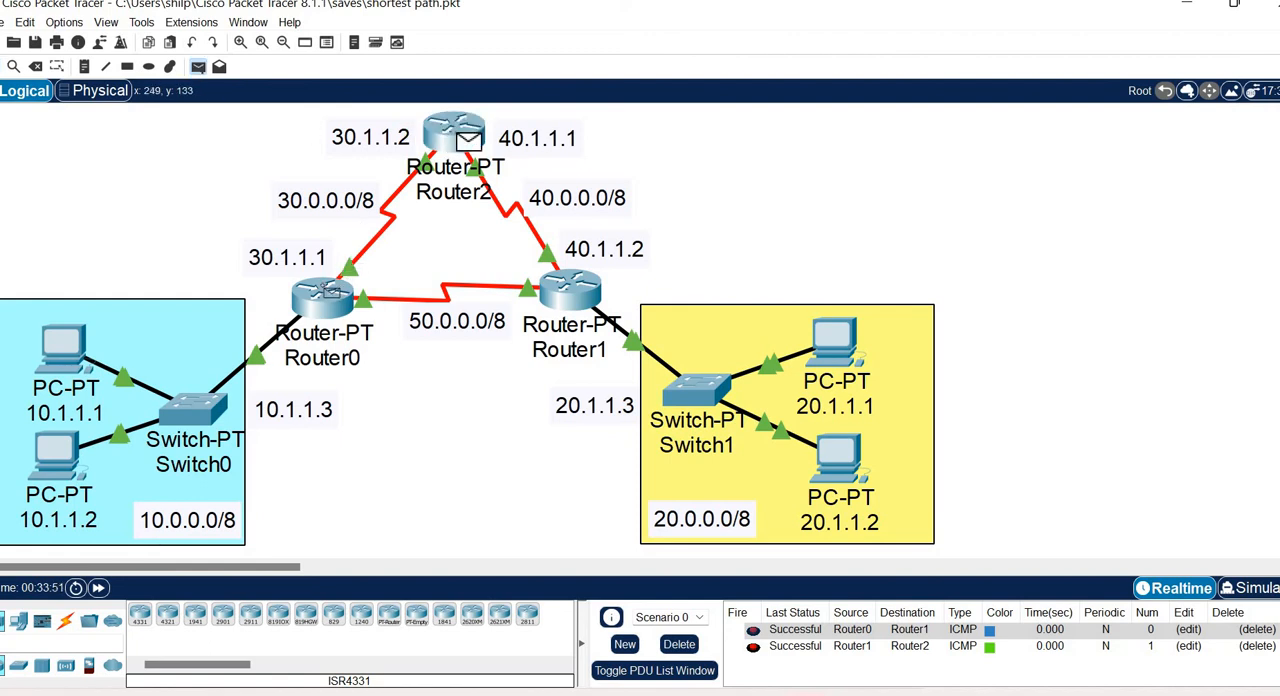
click(328, 293)
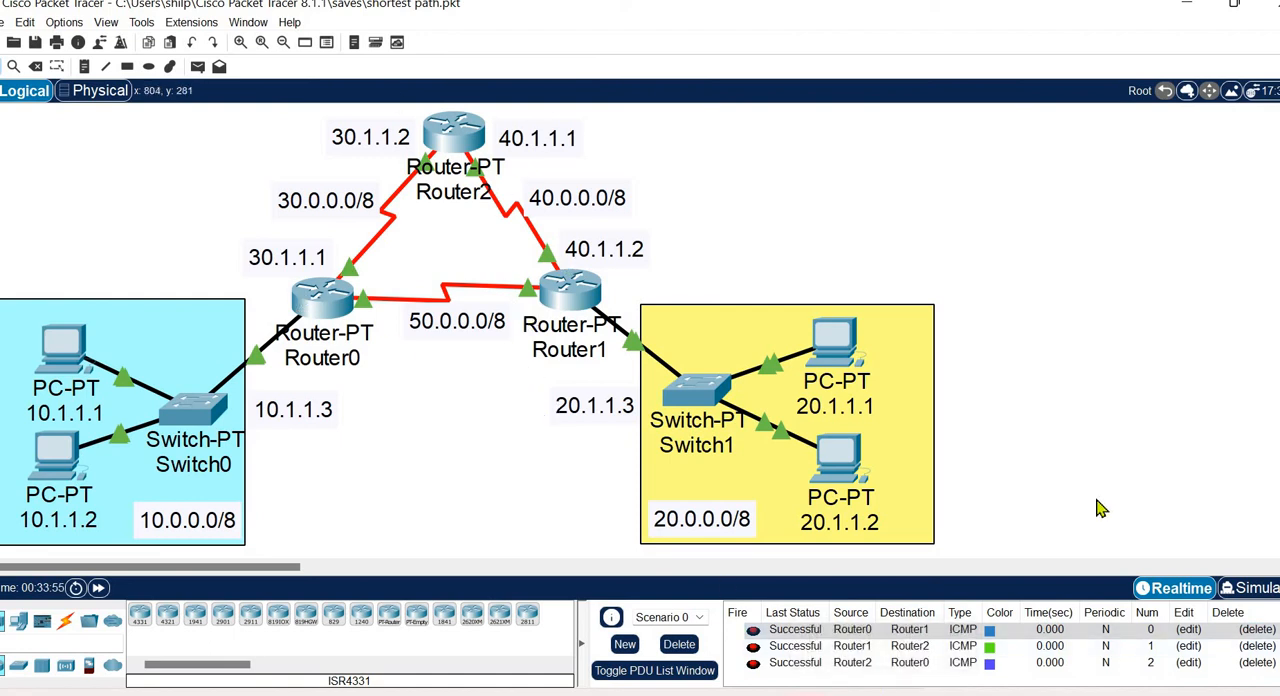
Delete all three router-to-router test PDUs from the scenario's PDU list.
click(1264, 634)
click(1264, 634)
click(1264, 634)
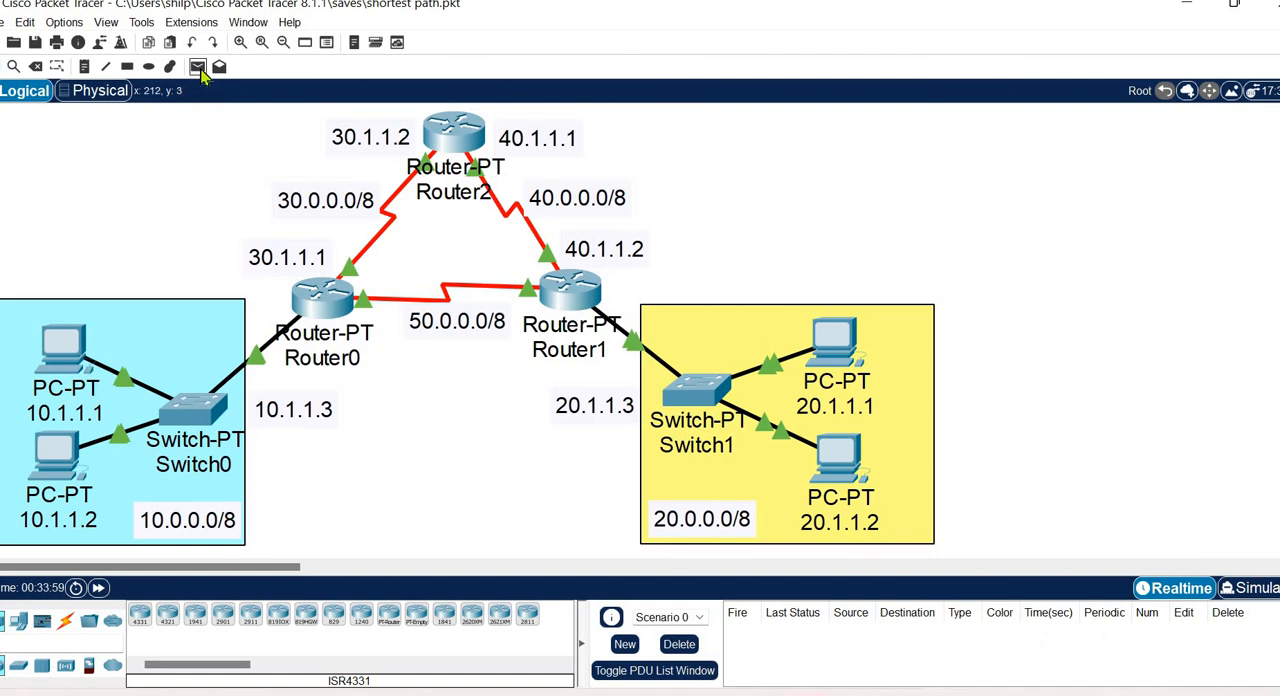
Test cross-LAN connectivity with simple PDUs from PC 10.1.1.1 to 20.1.1.1 and from 20.1.1.2 to 10.1.1.1, and delete both PDU entries.
click(50, 340)
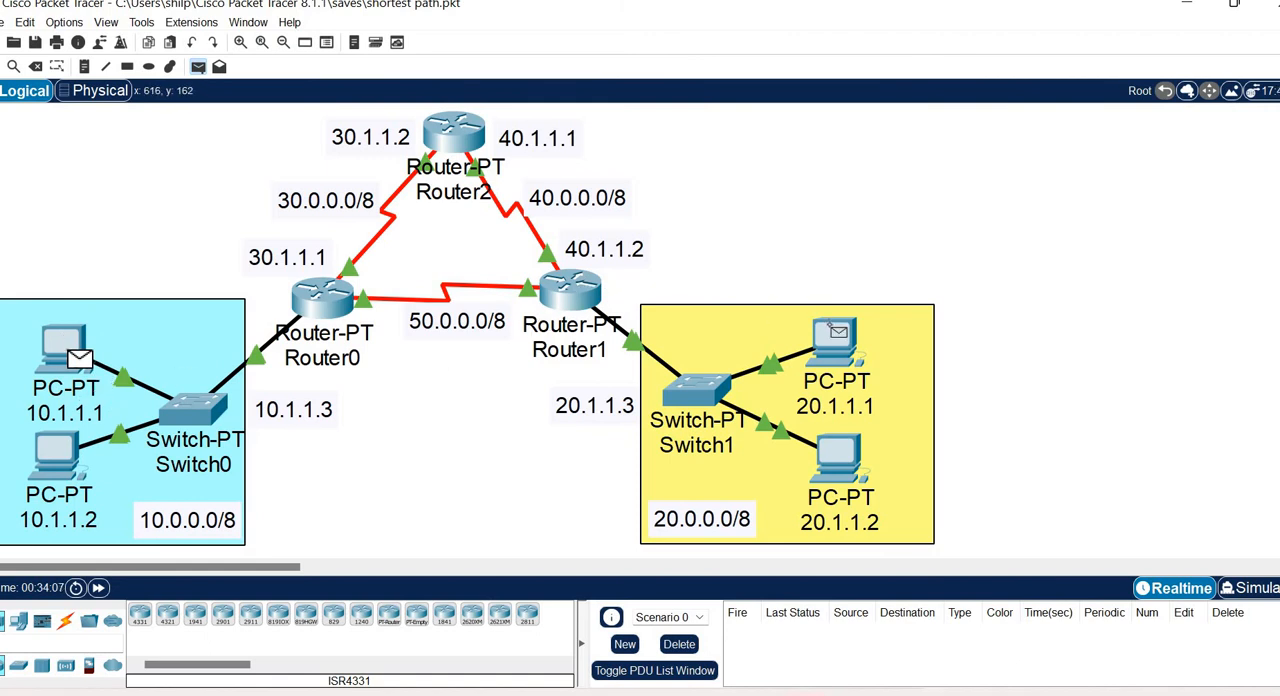
click(838, 337)
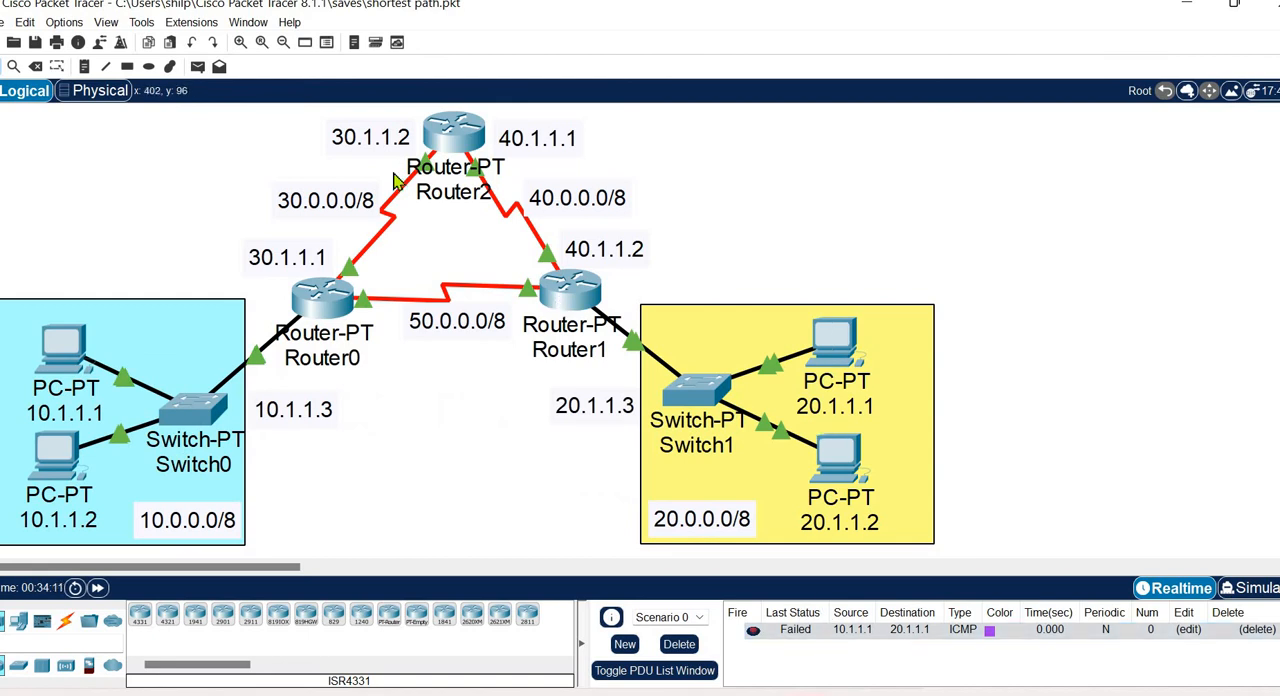
click(199, 68)
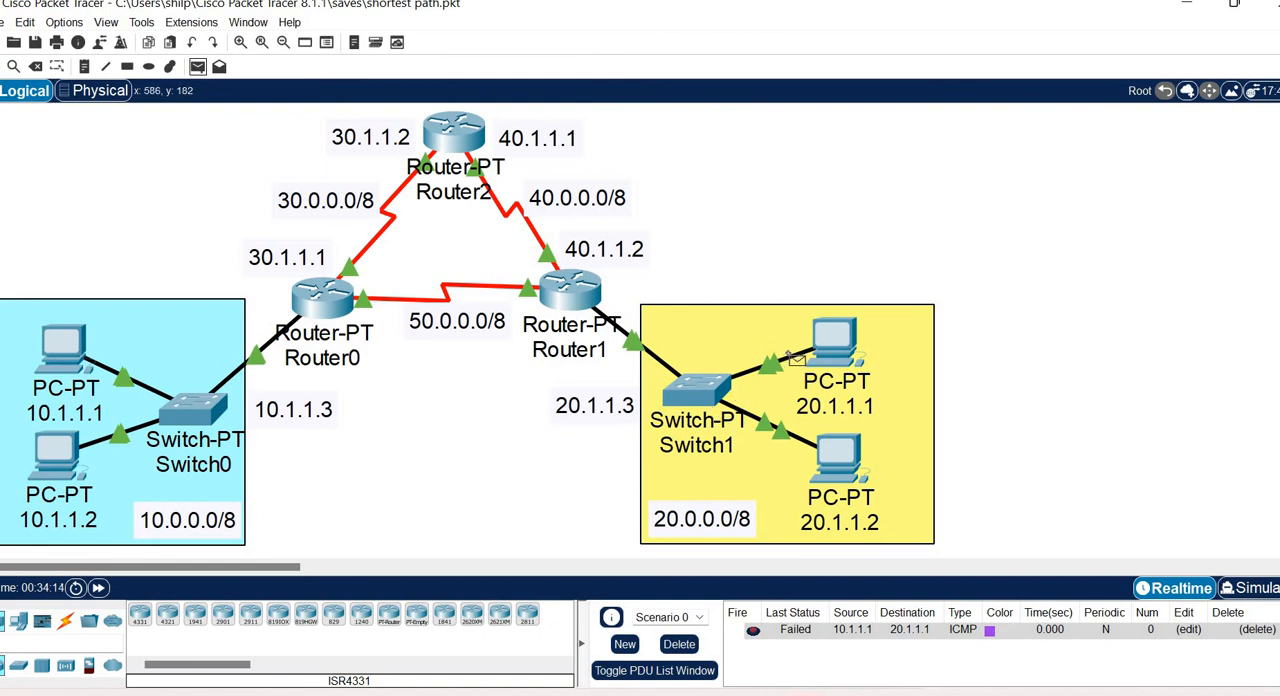
click(838, 455)
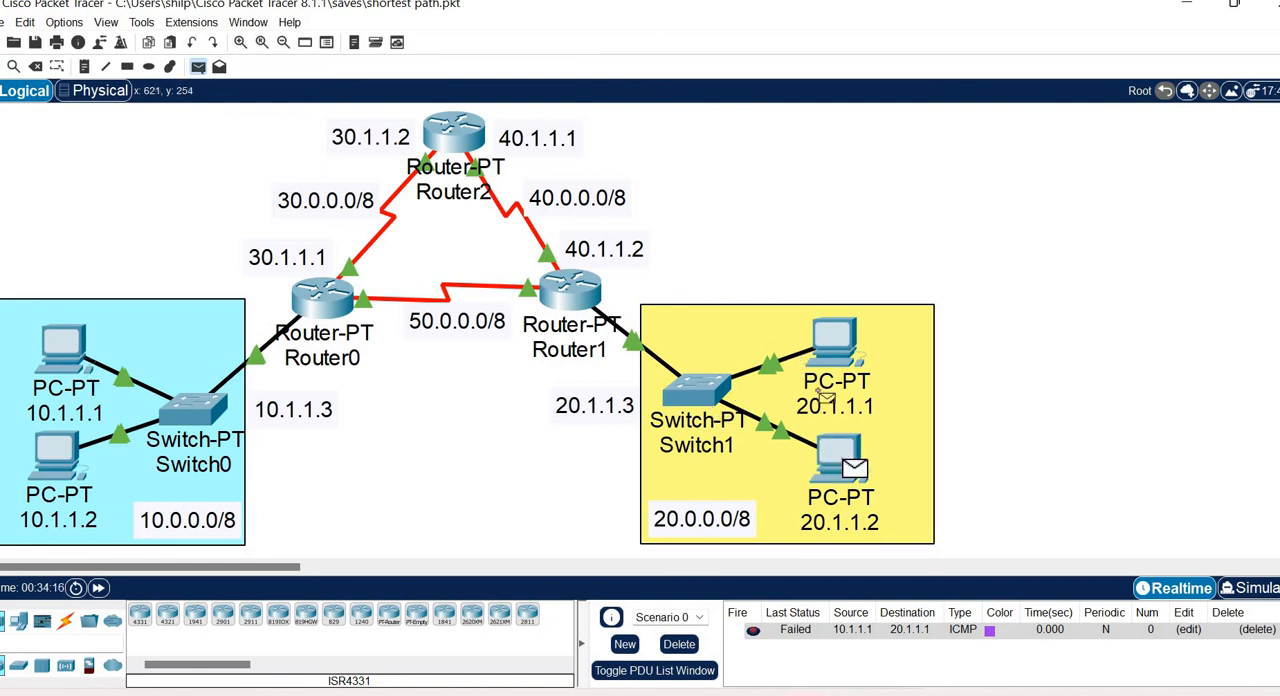
click(55, 343)
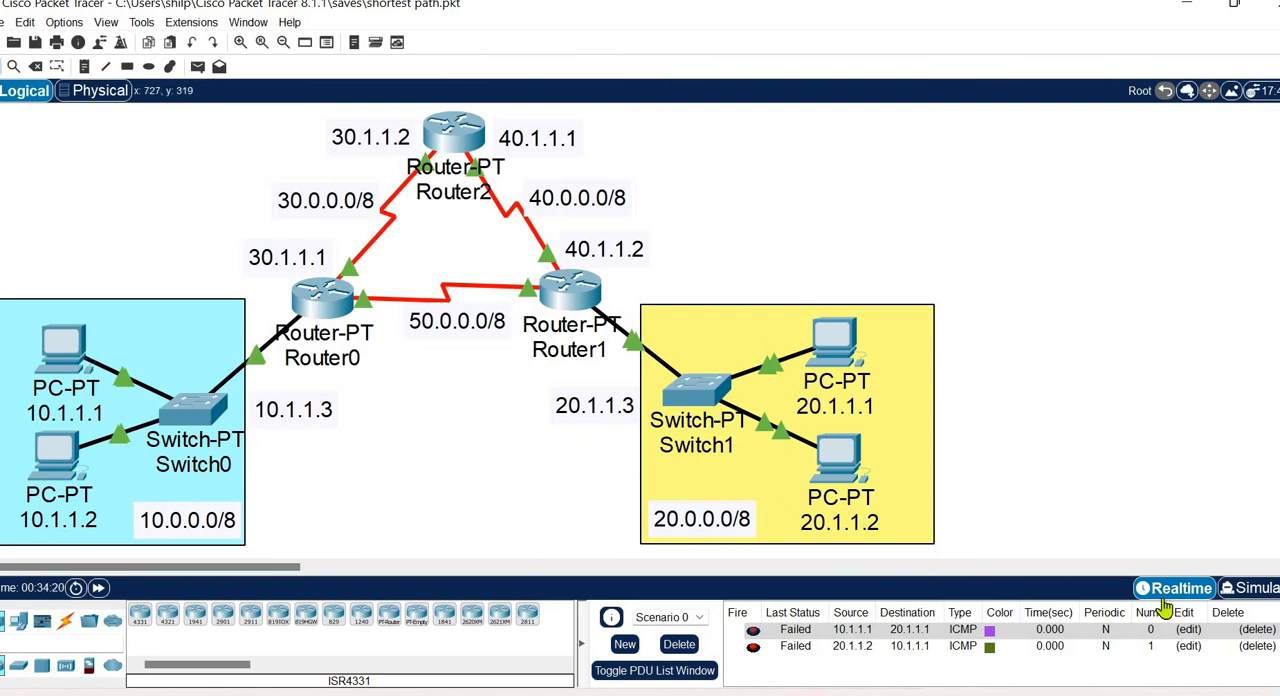
click(1259, 637)
click(1259, 637)
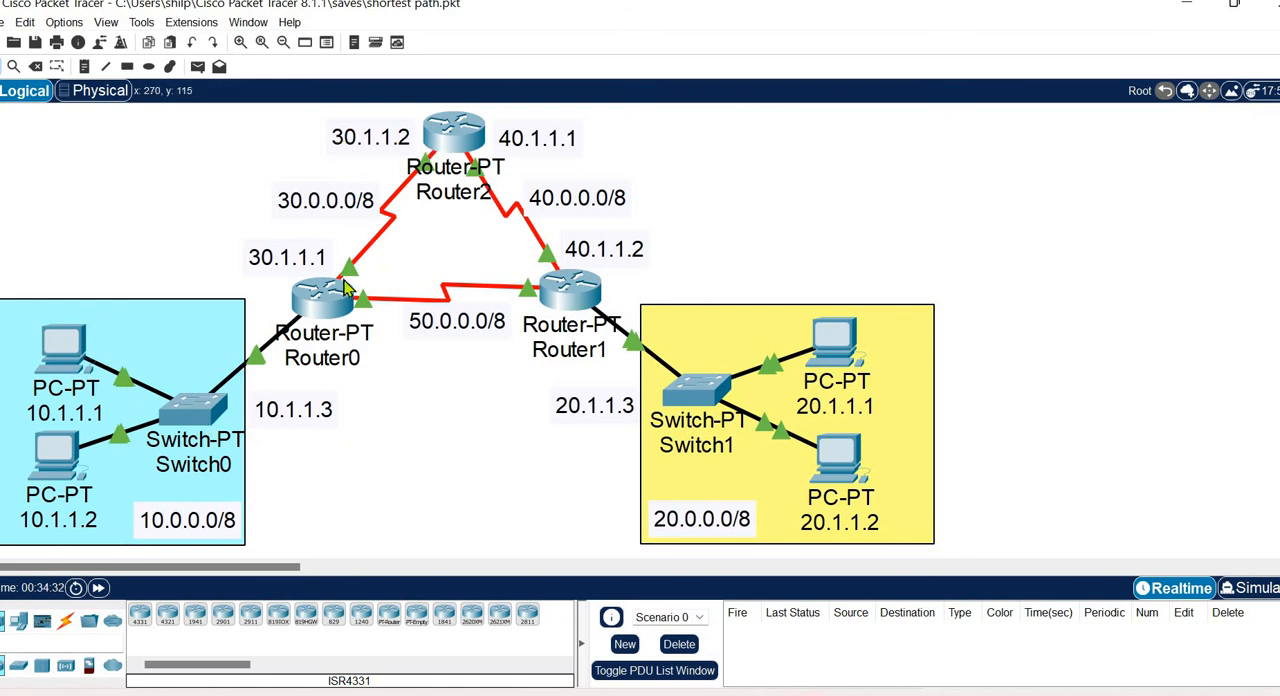
Open Router0's RIP routing configuration and add network 10.0.0.0.
click(335, 312)
drag(1015, 120, 893, 125)
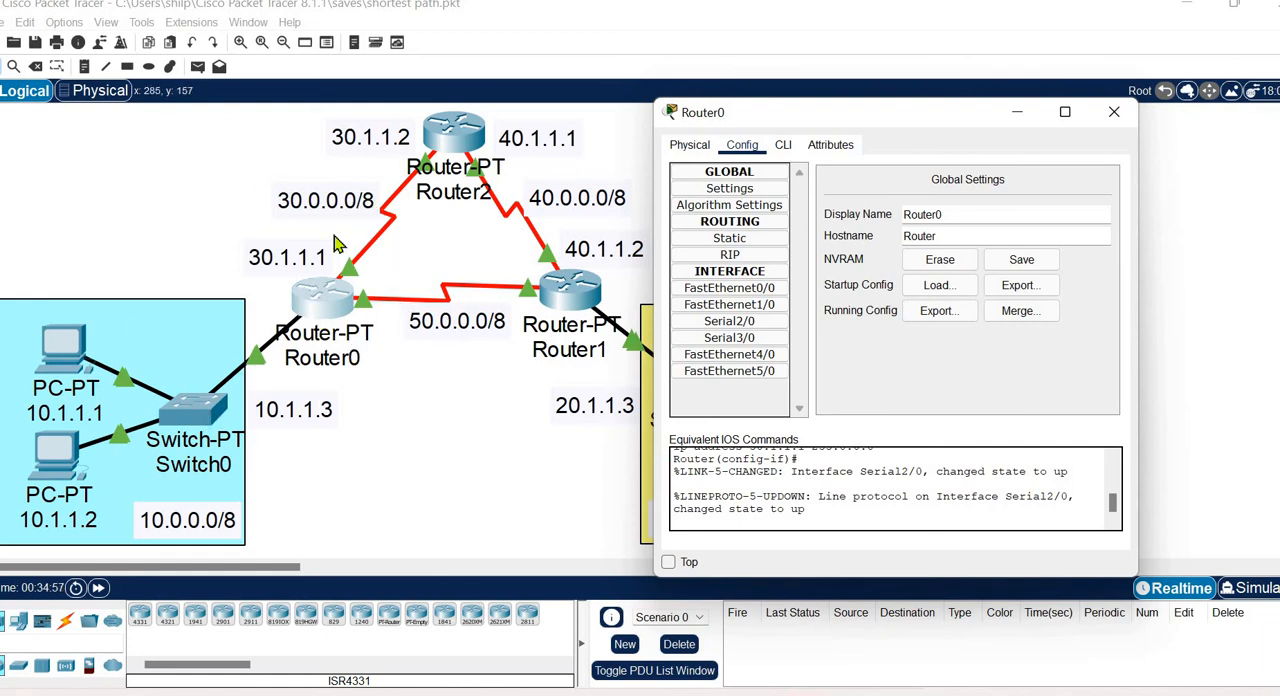
click(757, 262)
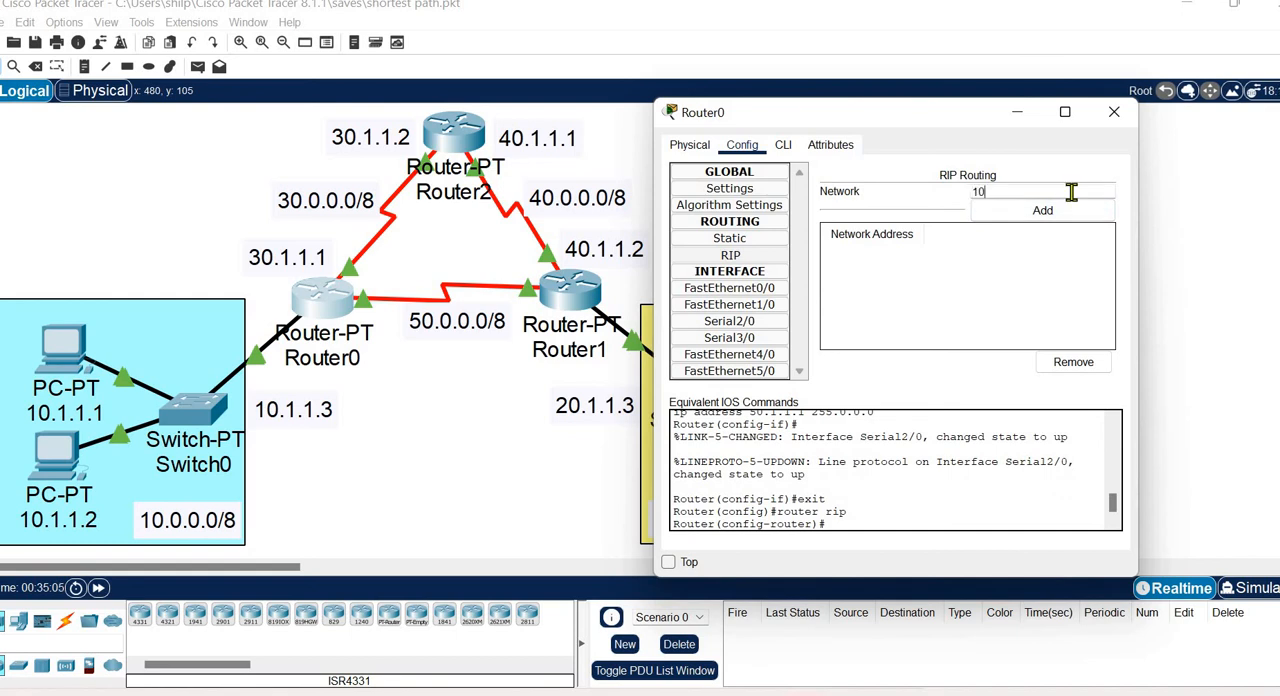
text(10.0.0.0)
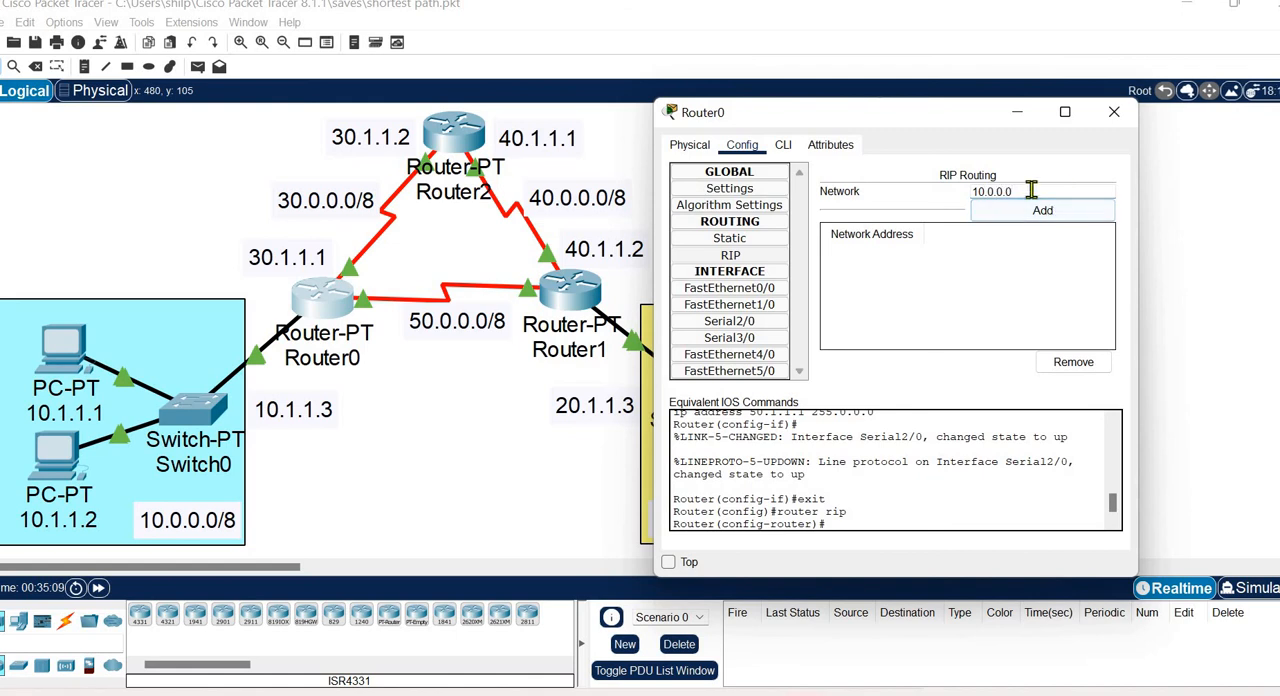
double_click(995, 191)
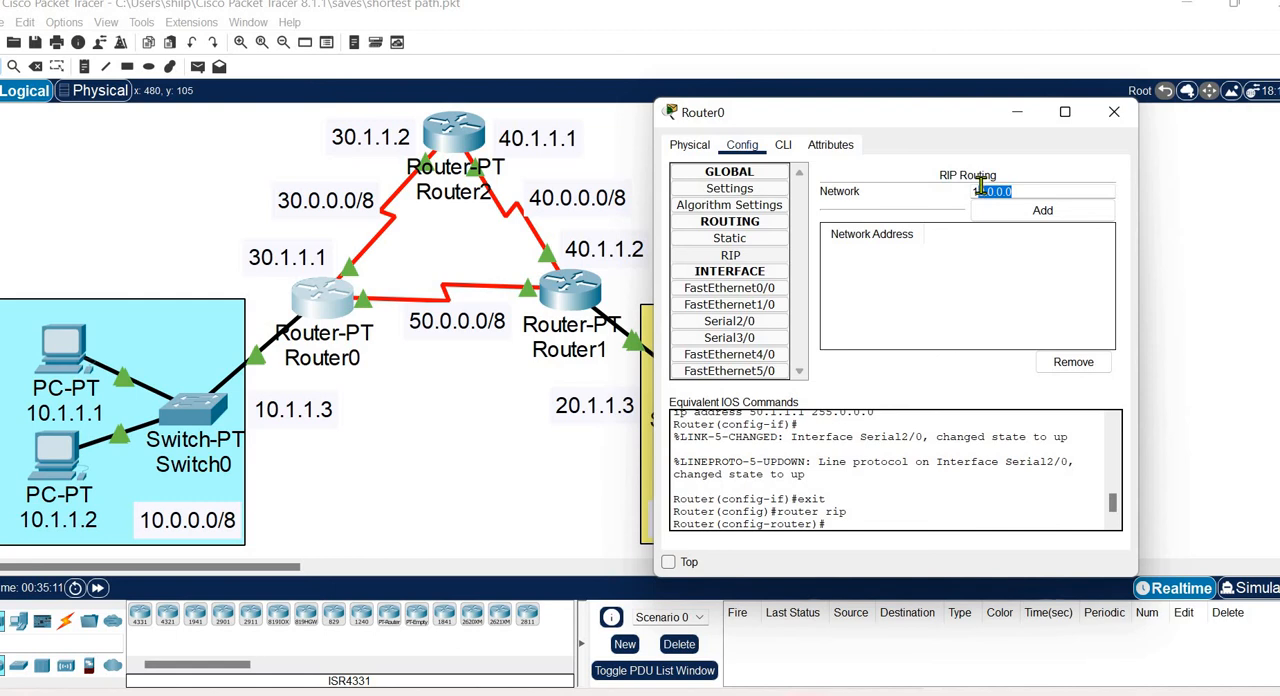
click(1060, 220)
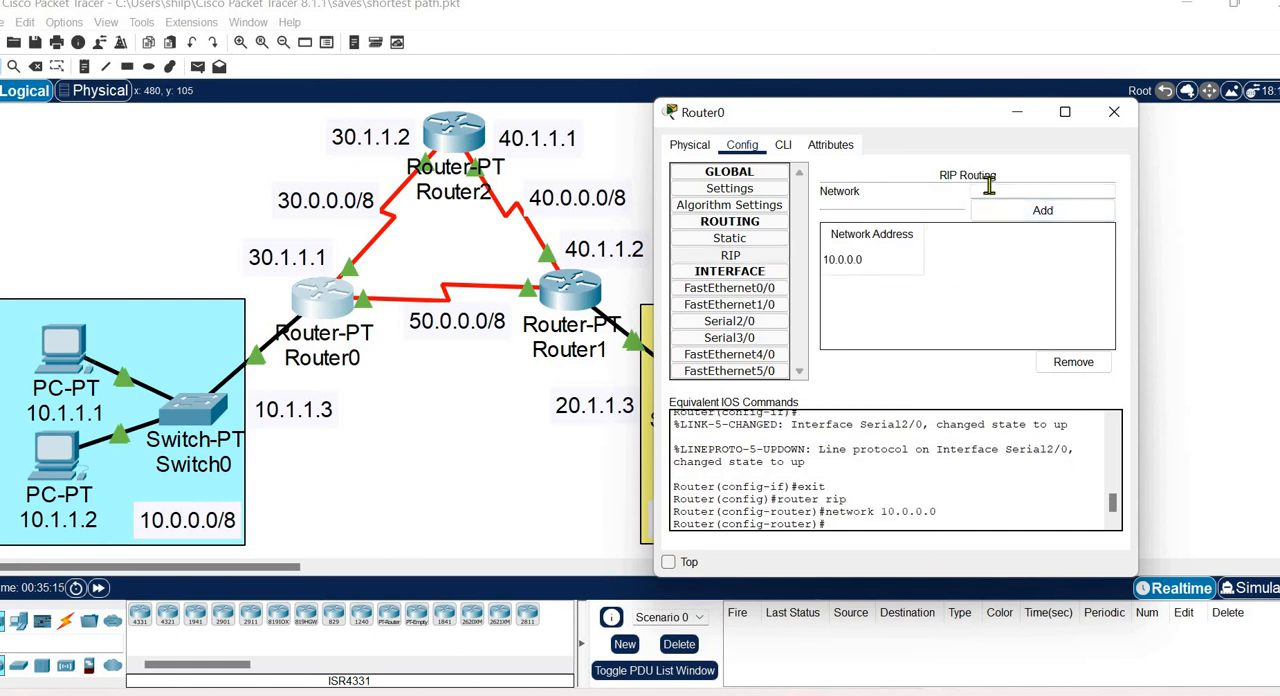
Add networks 30.0.0.0 and 50.0.0.0 to Router0's RIP routing and close its configuration window.
click(990, 192)
text(30.0.0.0)
click(1057, 212)
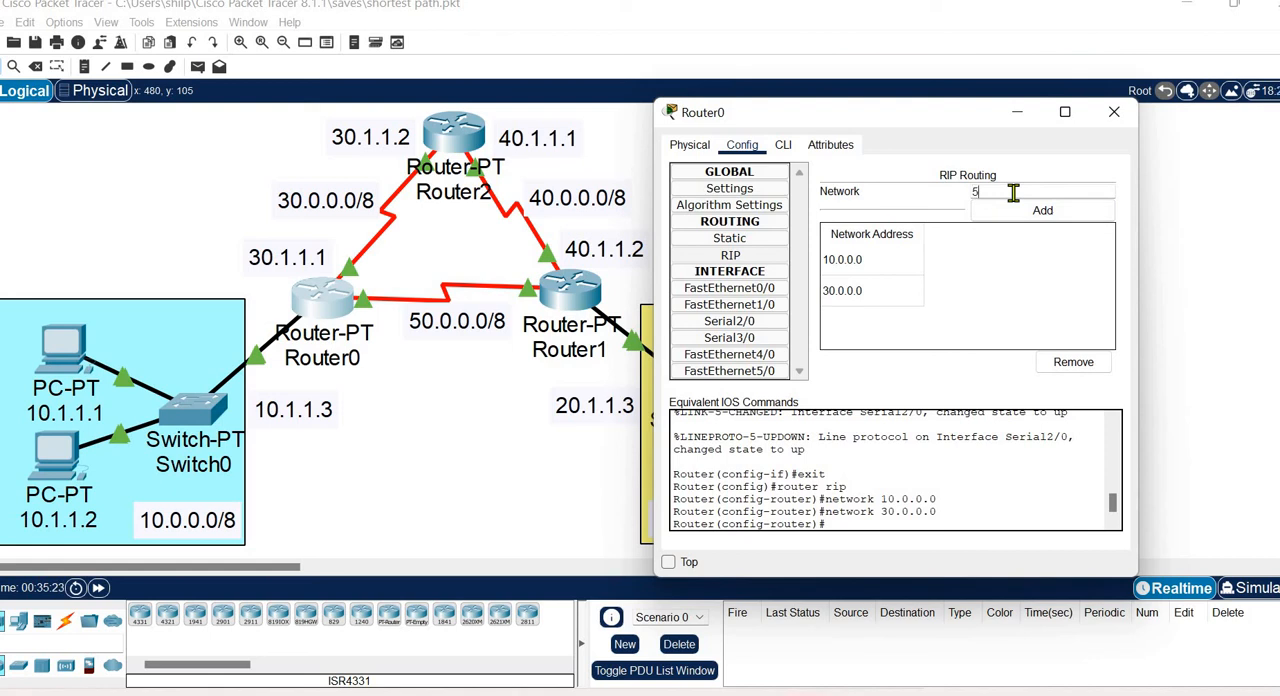
click(1013, 193)
text(50.0.0.0)
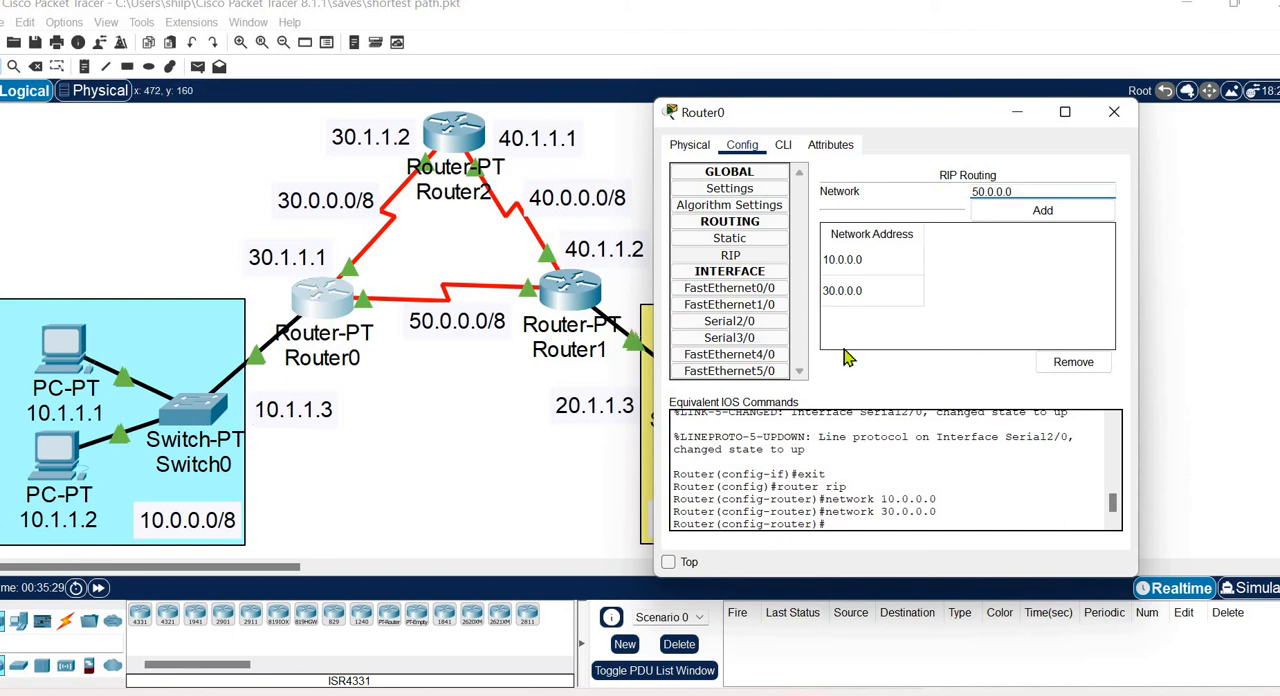
click(1037, 213)
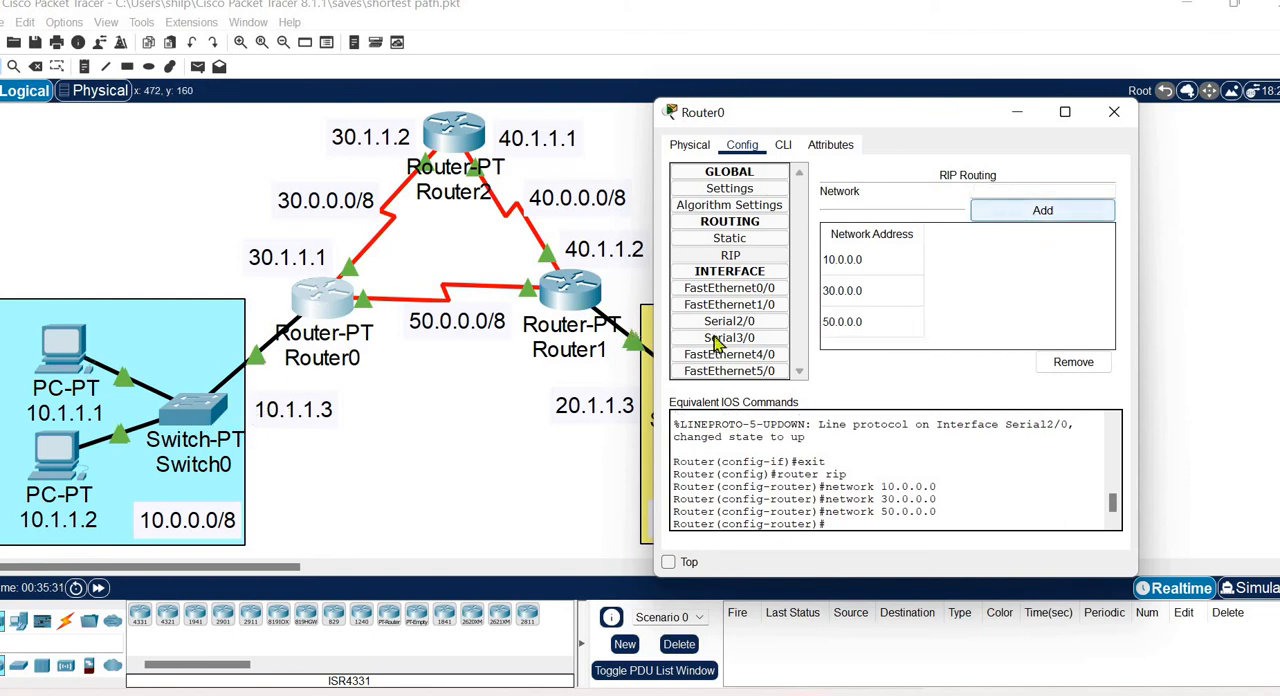
click(1110, 110)
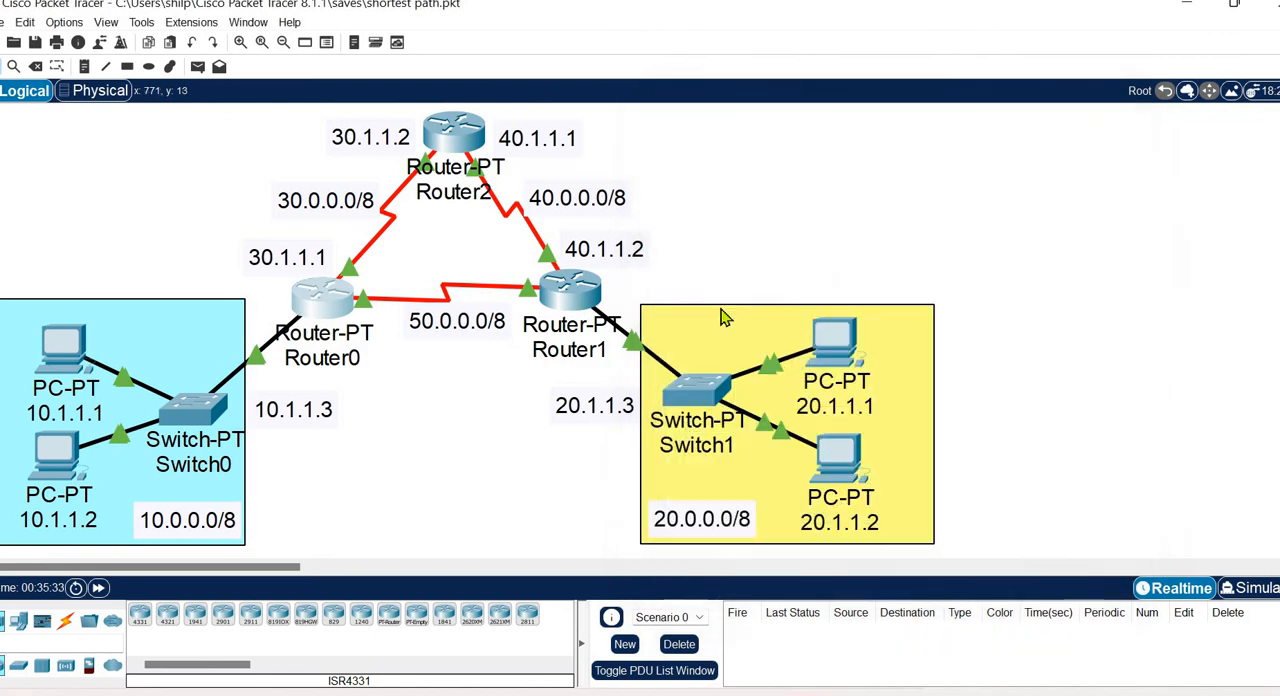
Open Router1's RIP routing configuration and add network 20.0.0.0.
click(572, 288)
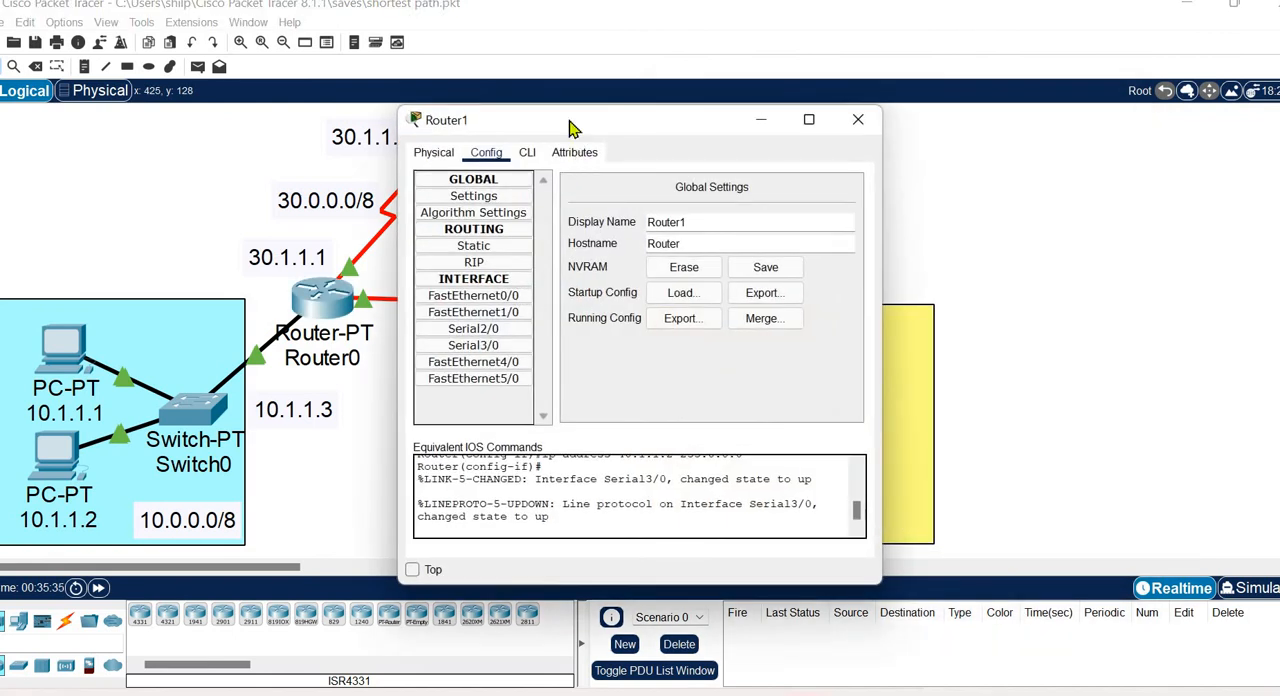
drag(660, 120, 945, 103)
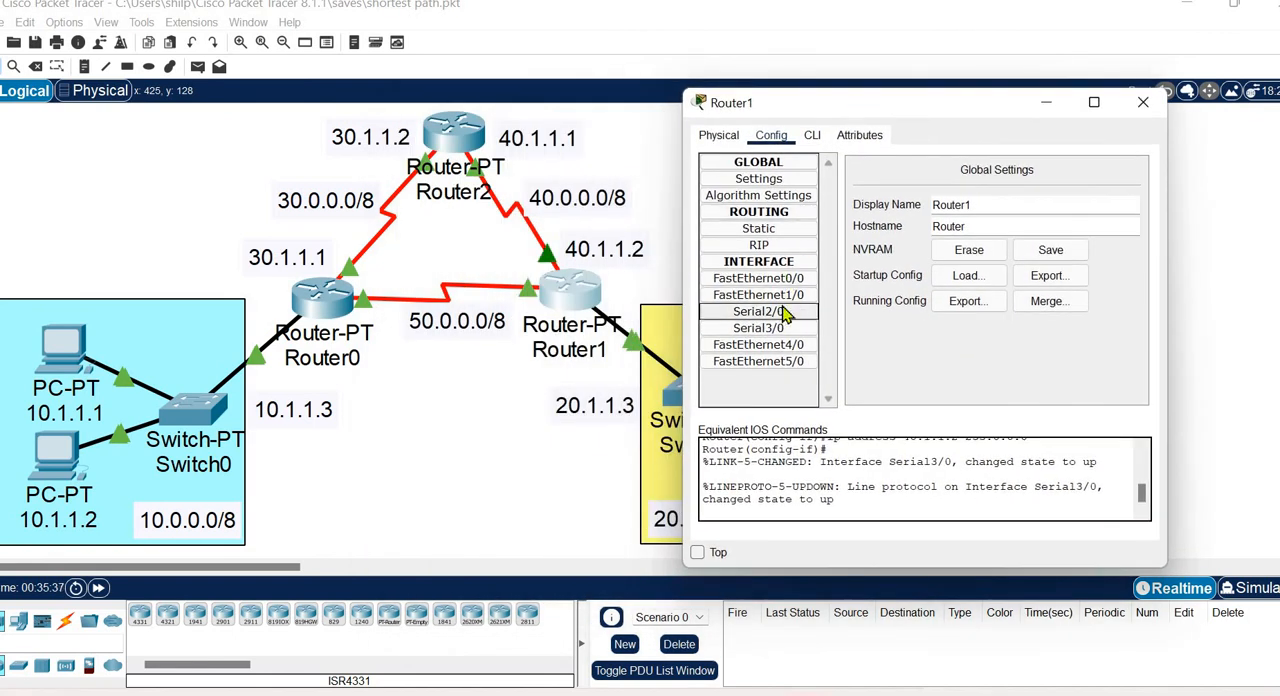
click(783, 247)
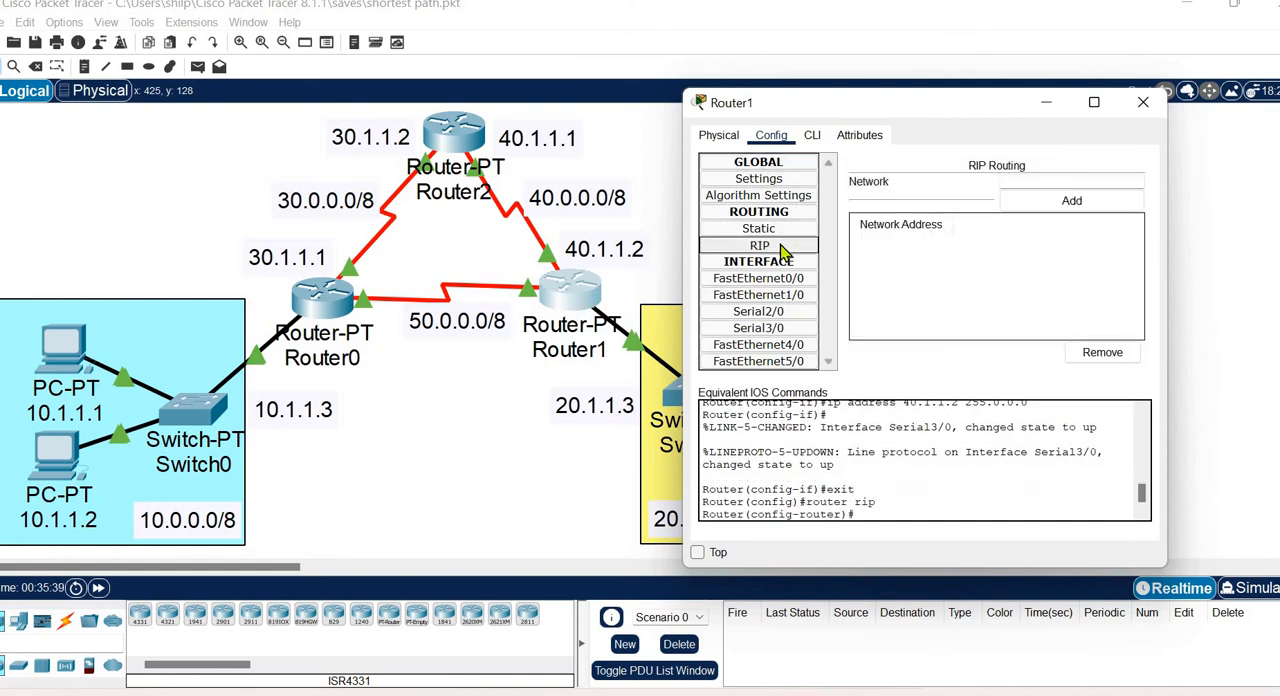
click(1026, 181)
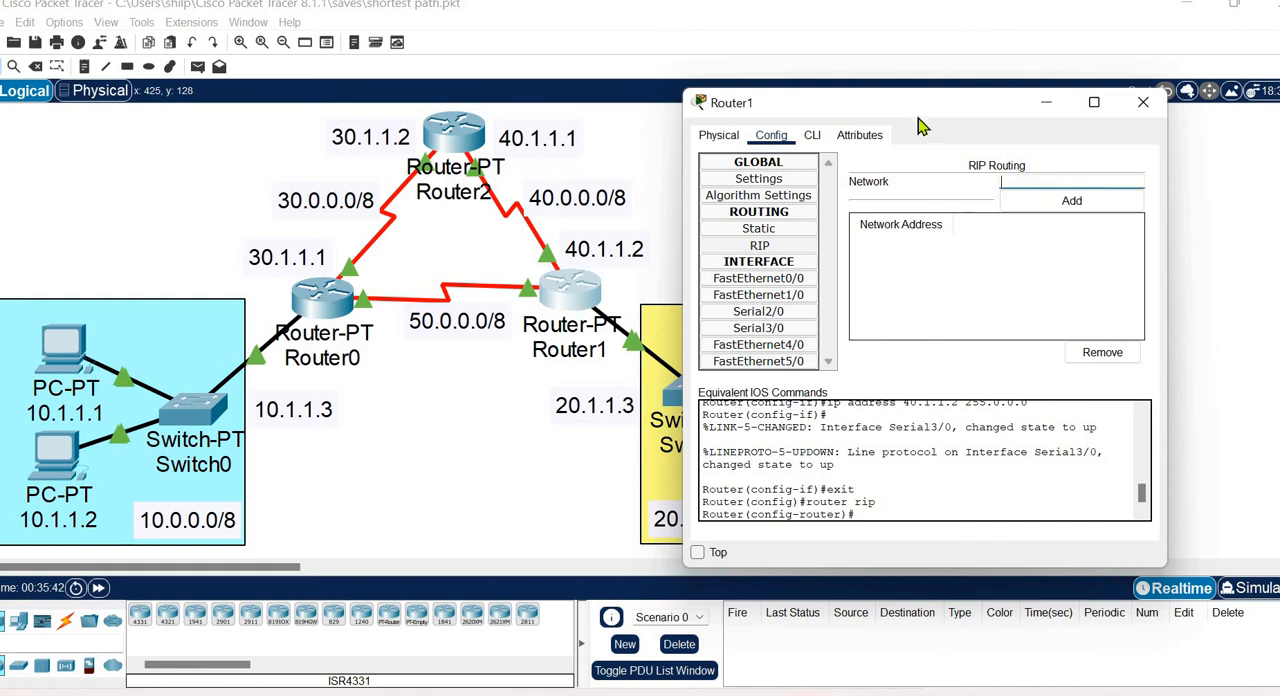
drag(938, 122, 973, 124)
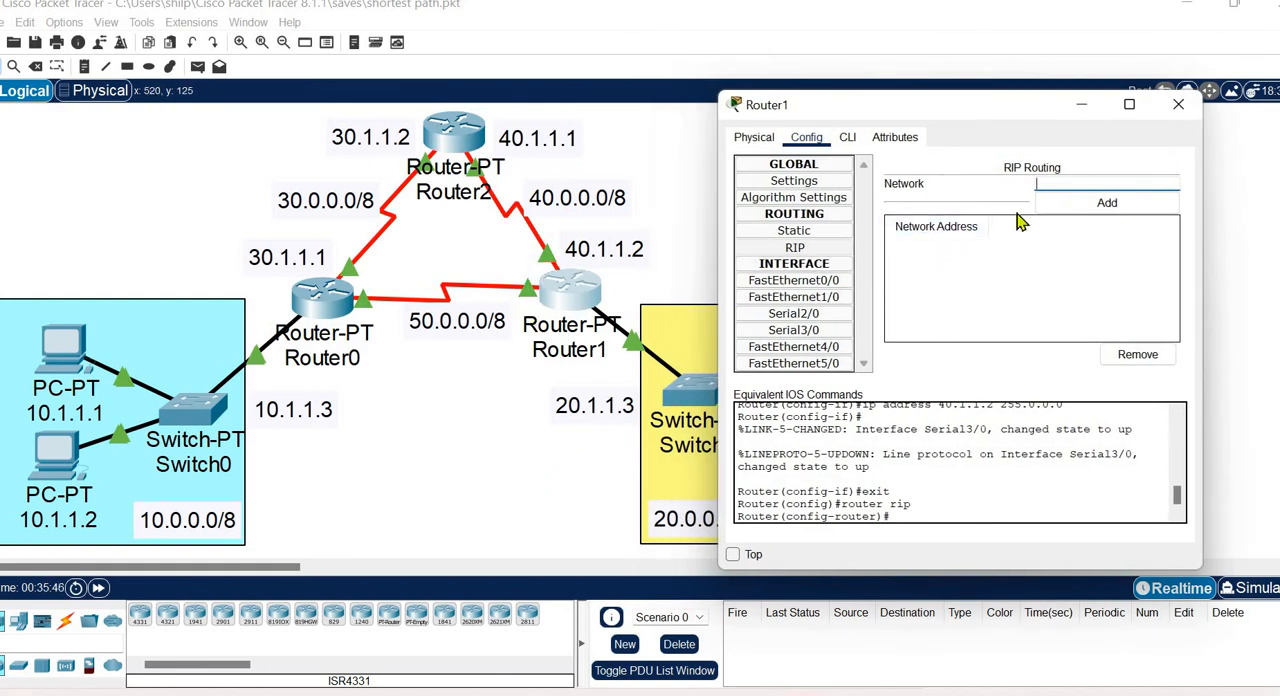
text(20.0.0.0)
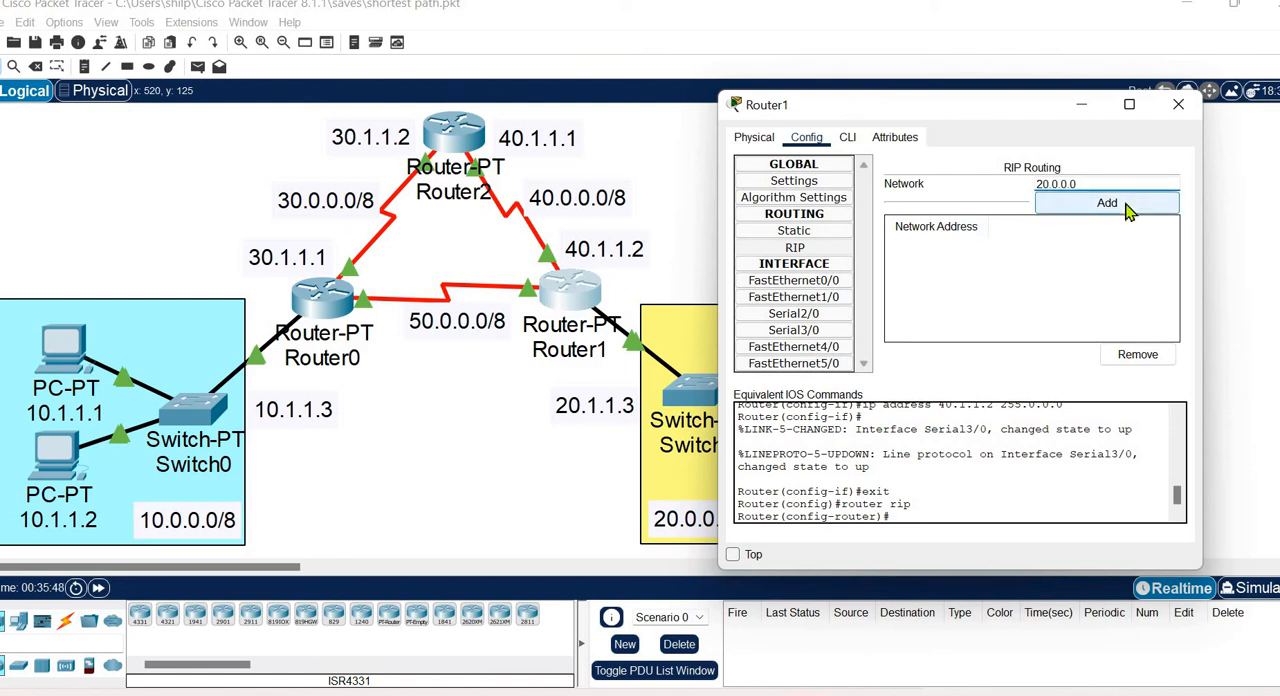
click(1107, 203)
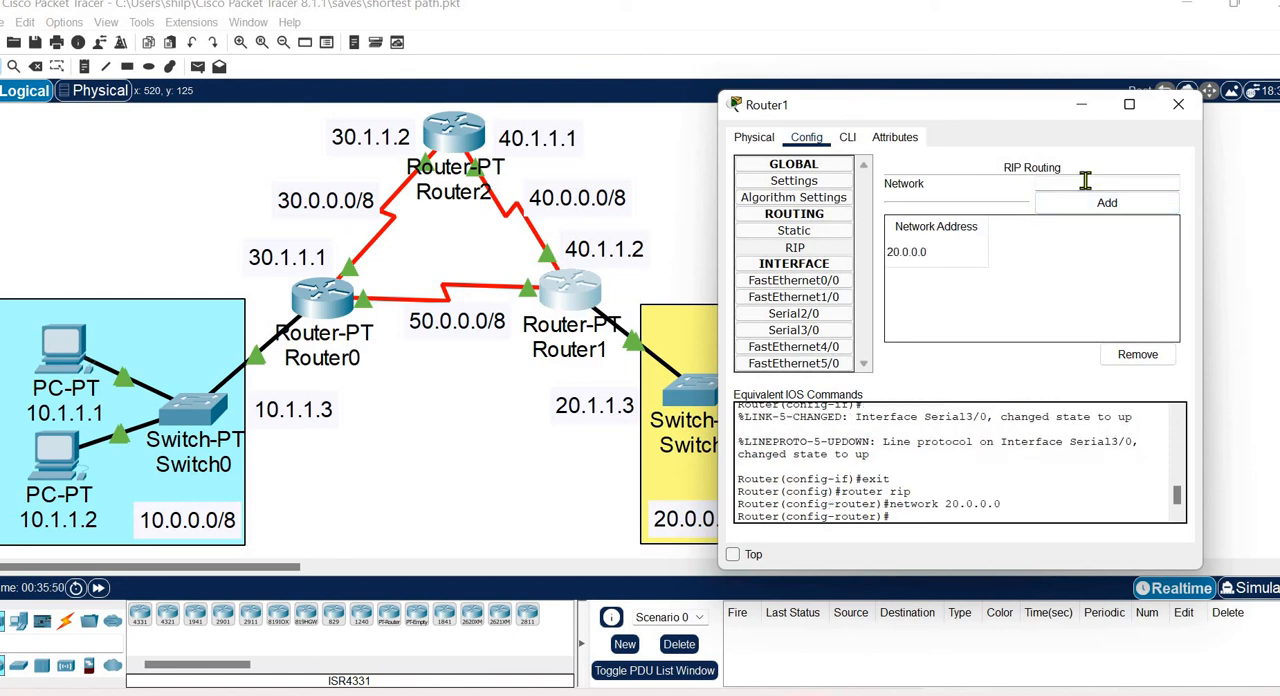
Add networks 40.0.0.0 and 50.0.0.0 to Router1's RIP routing and close its configuration window.
text(40.0.0.0)
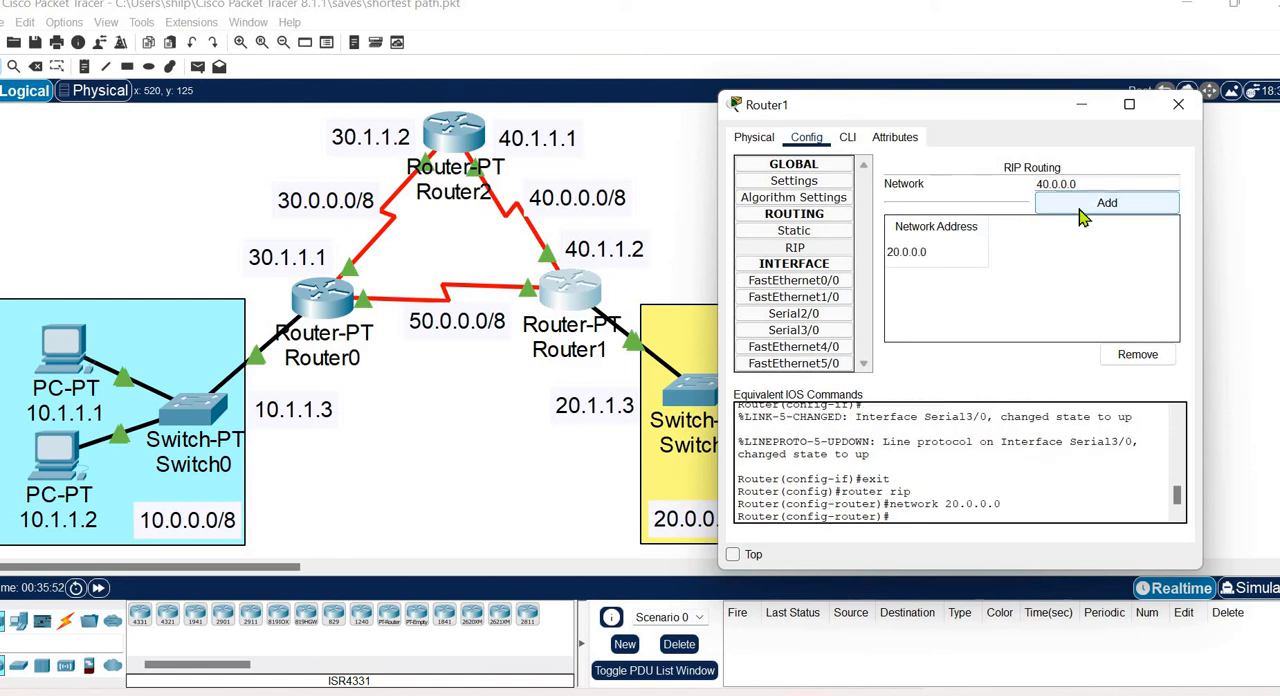
click(1085, 203)
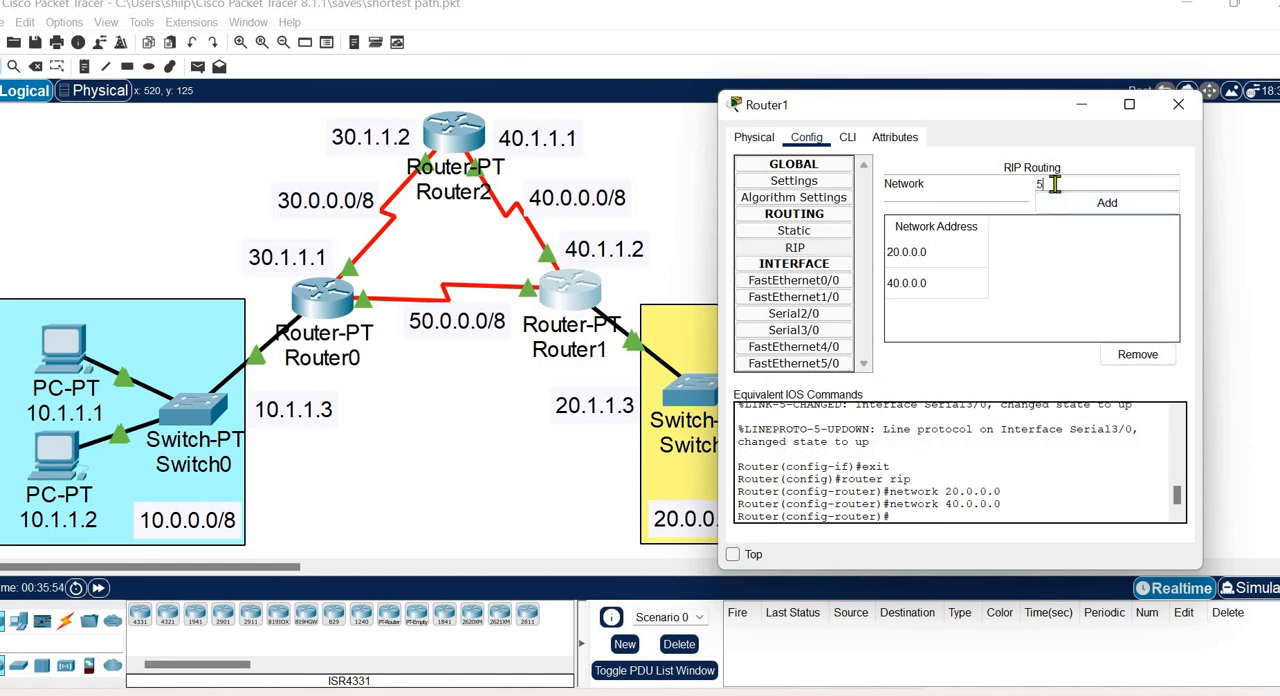
click(1068, 210)
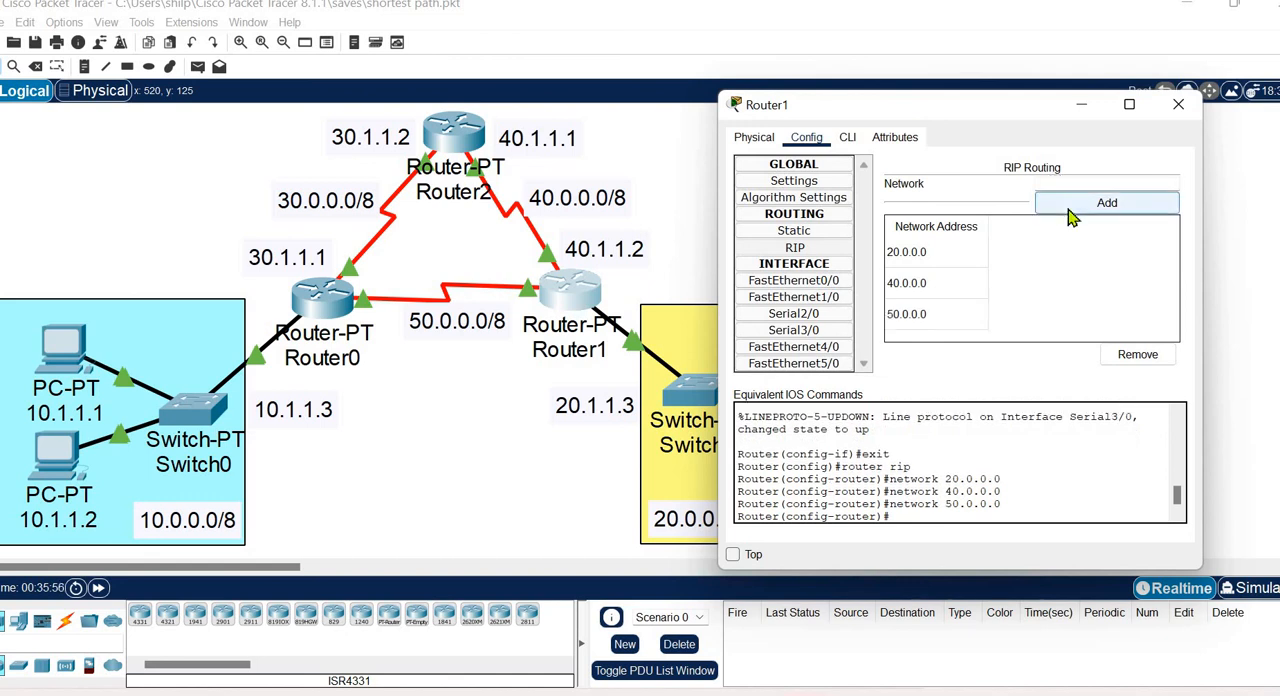
click(1178, 104)
Add networks 30.0.0.0 and 40.0.0.0 to Router2's RIP routing and close its configuration window.
click(450, 135)
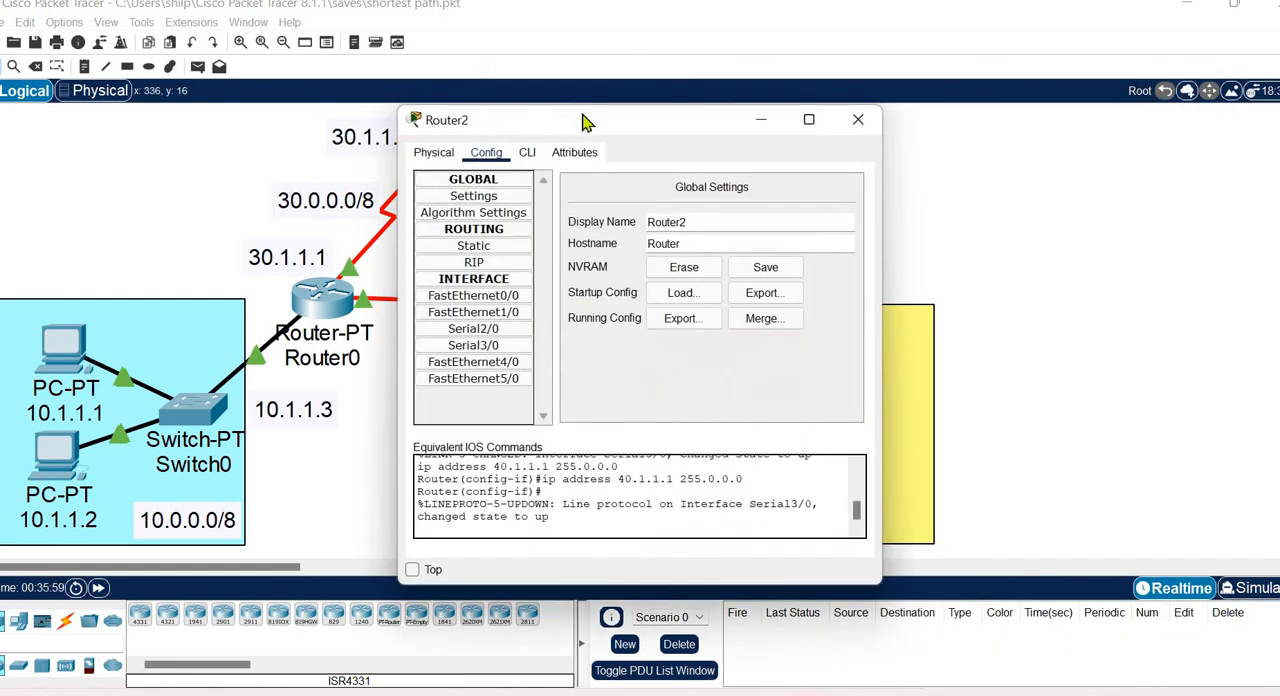
drag(1088, 82, 867, 98)
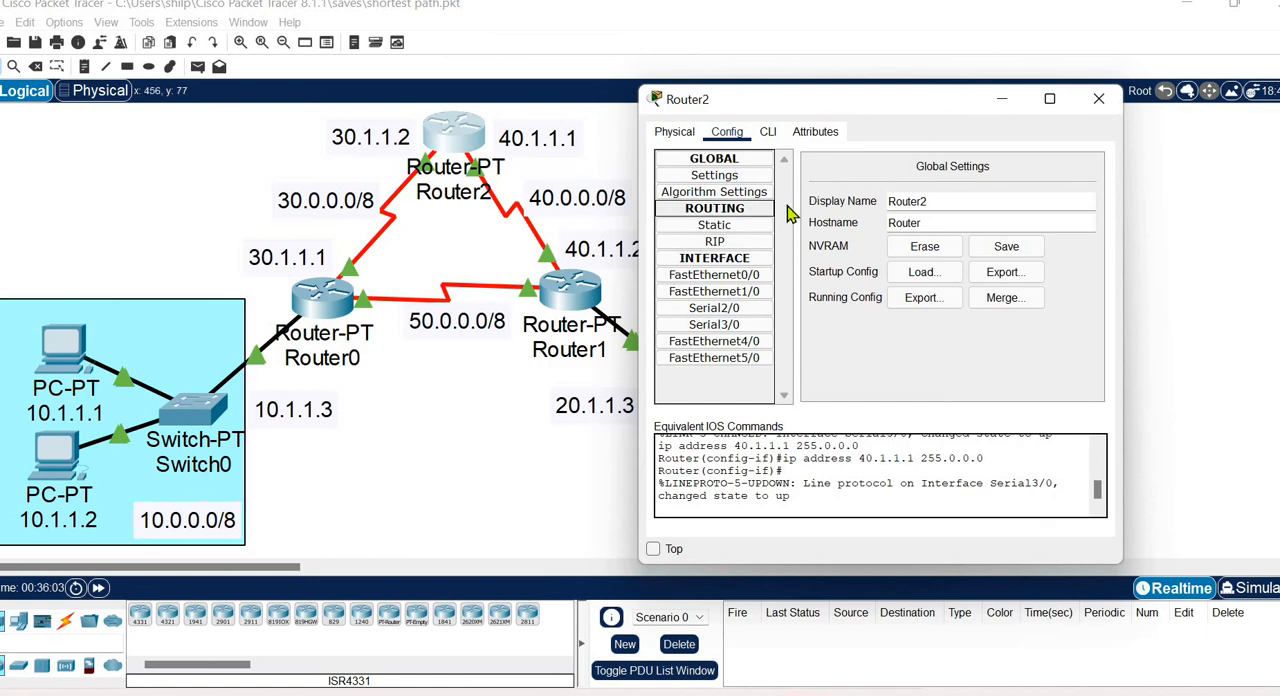
click(736, 243)
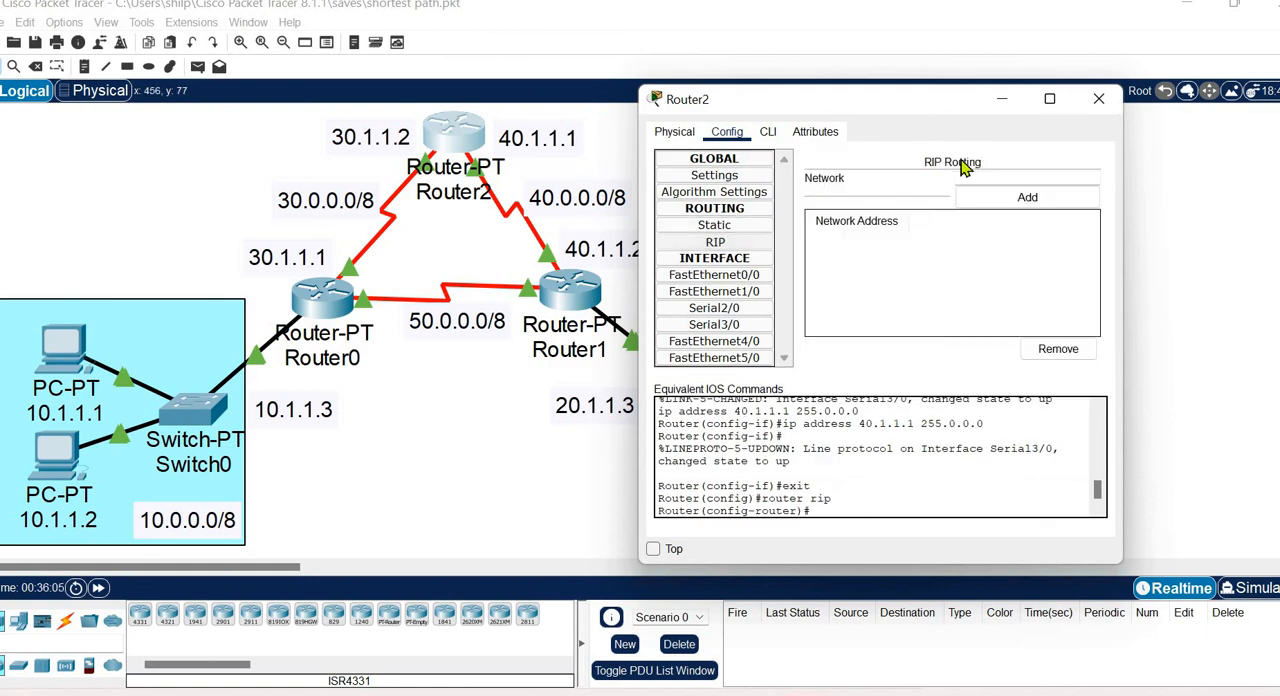
text(30.0.0.0)
click(990, 199)
click(979, 178)
text(40.0.0.0)
click(1001, 200)
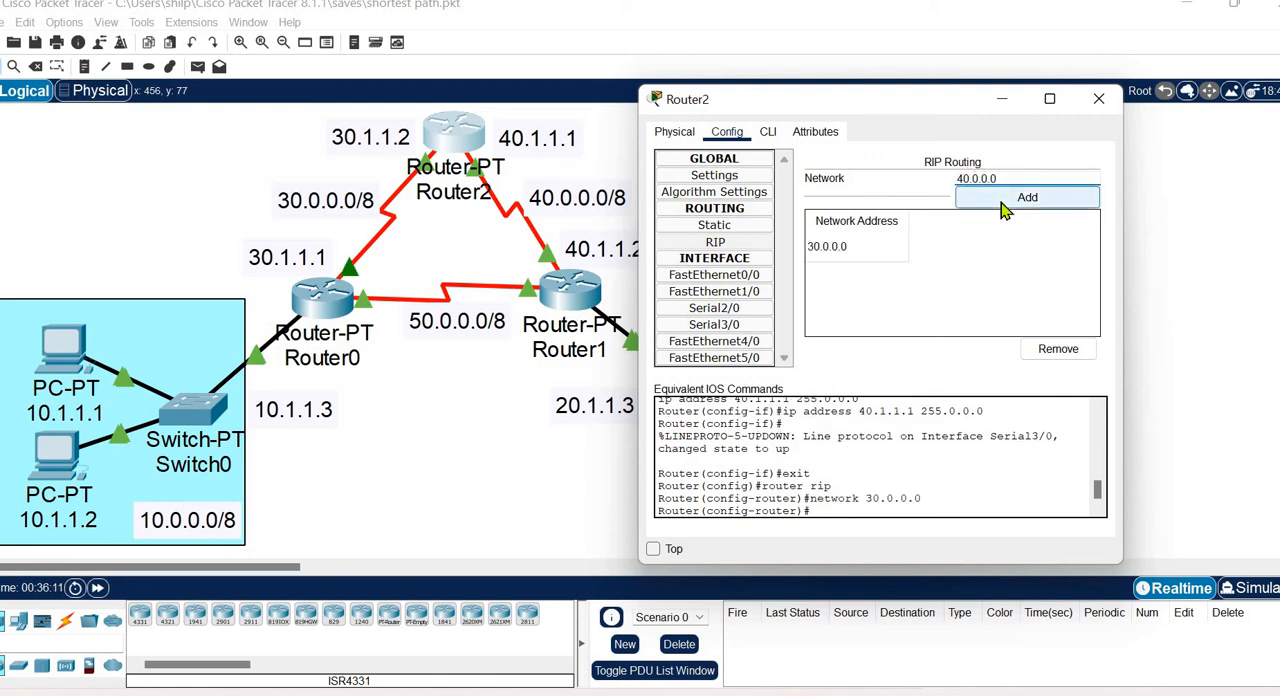
click(1098, 98)
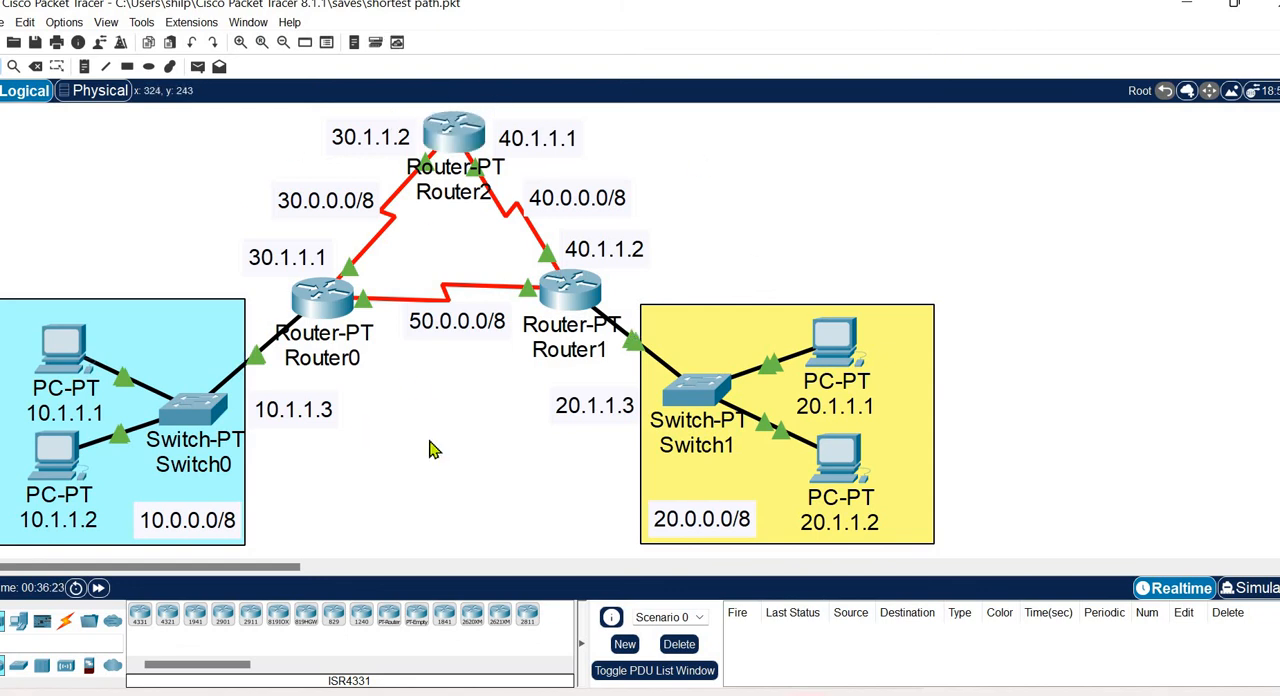
Send a simple PDU from PC 10.1.1.1 to PC 20.1.1.1 to test connectivity between the LANs.
click(197, 67)
click(62, 344)
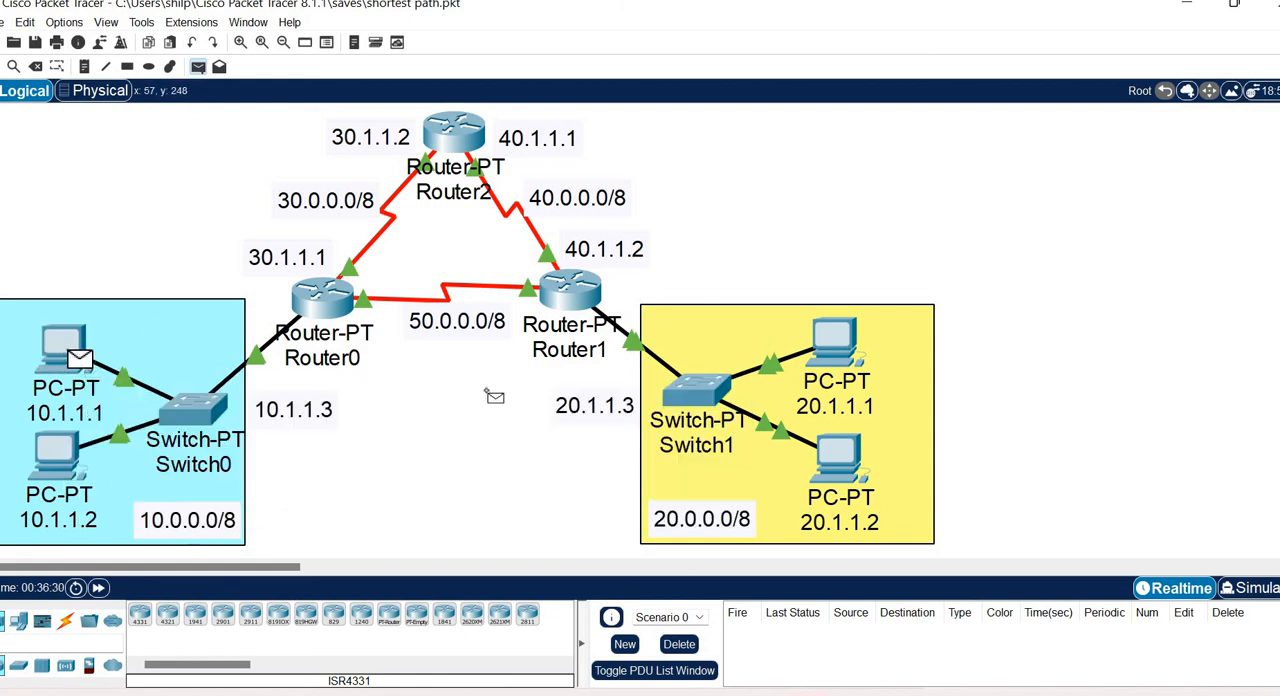
click(833, 336)
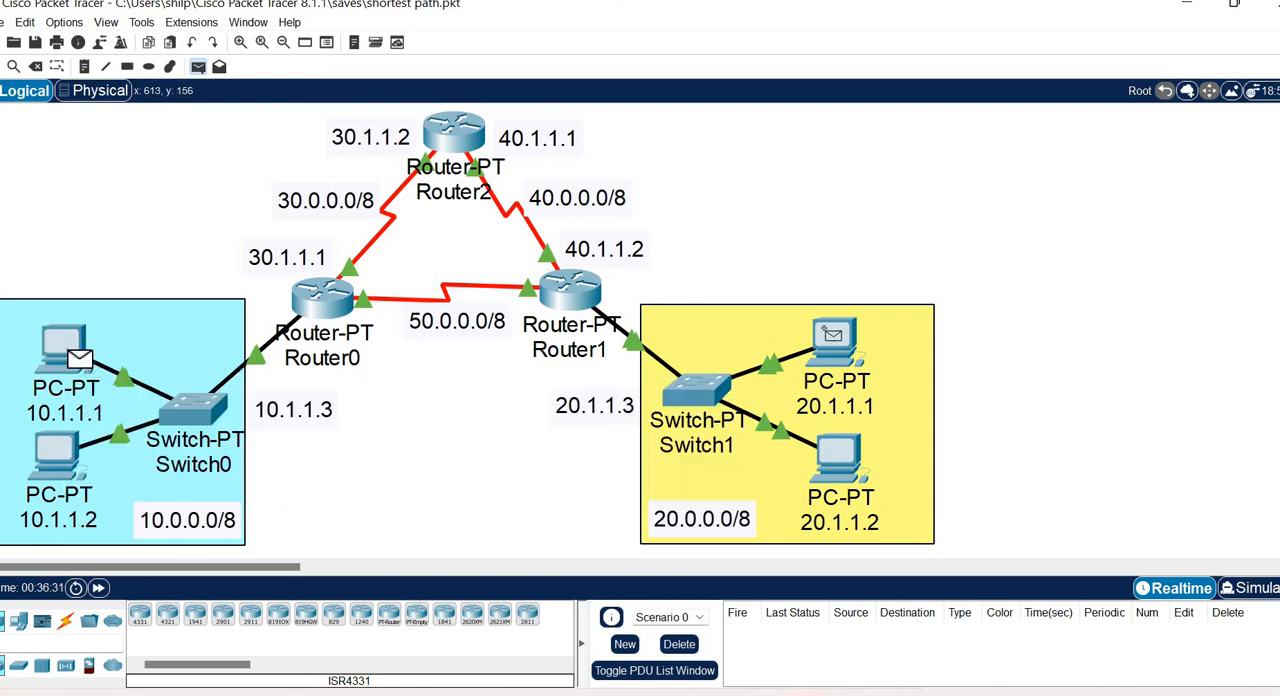
click(833, 336)
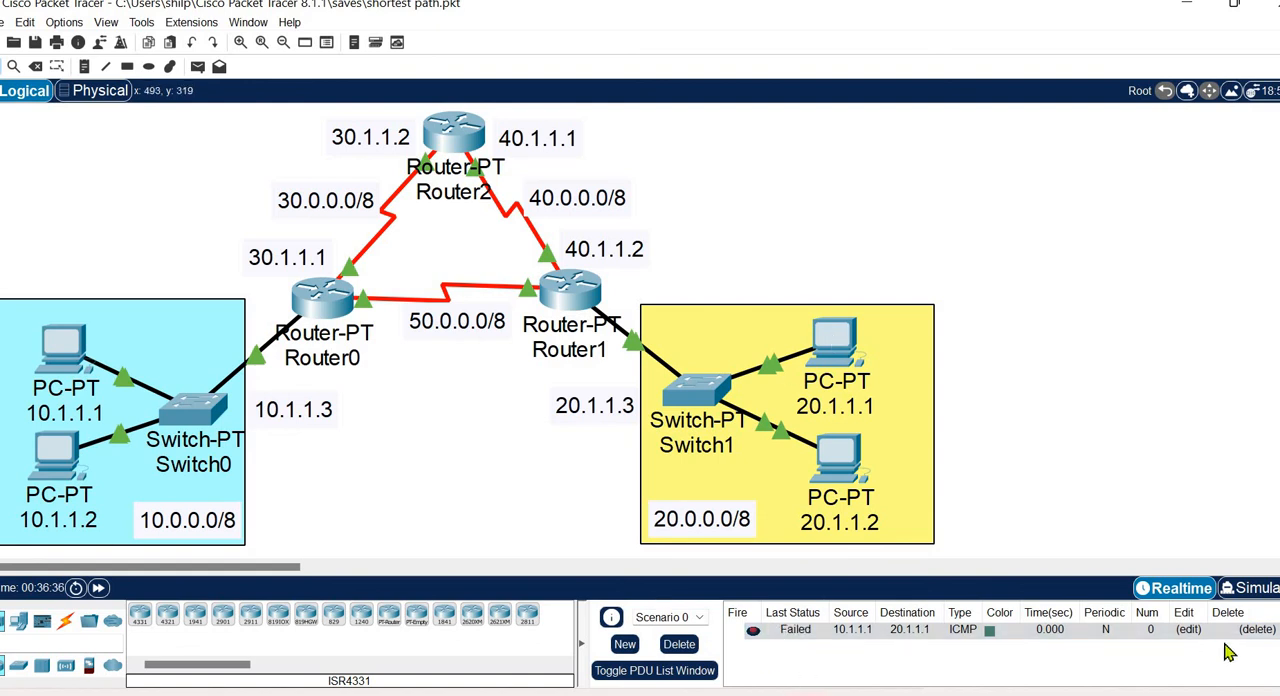
Send another simple PDU from PC 10.1.1.1 to PC 20.1.1.1 and delete the first PDU's entry from the list.
click(197, 67)
click(61, 343)
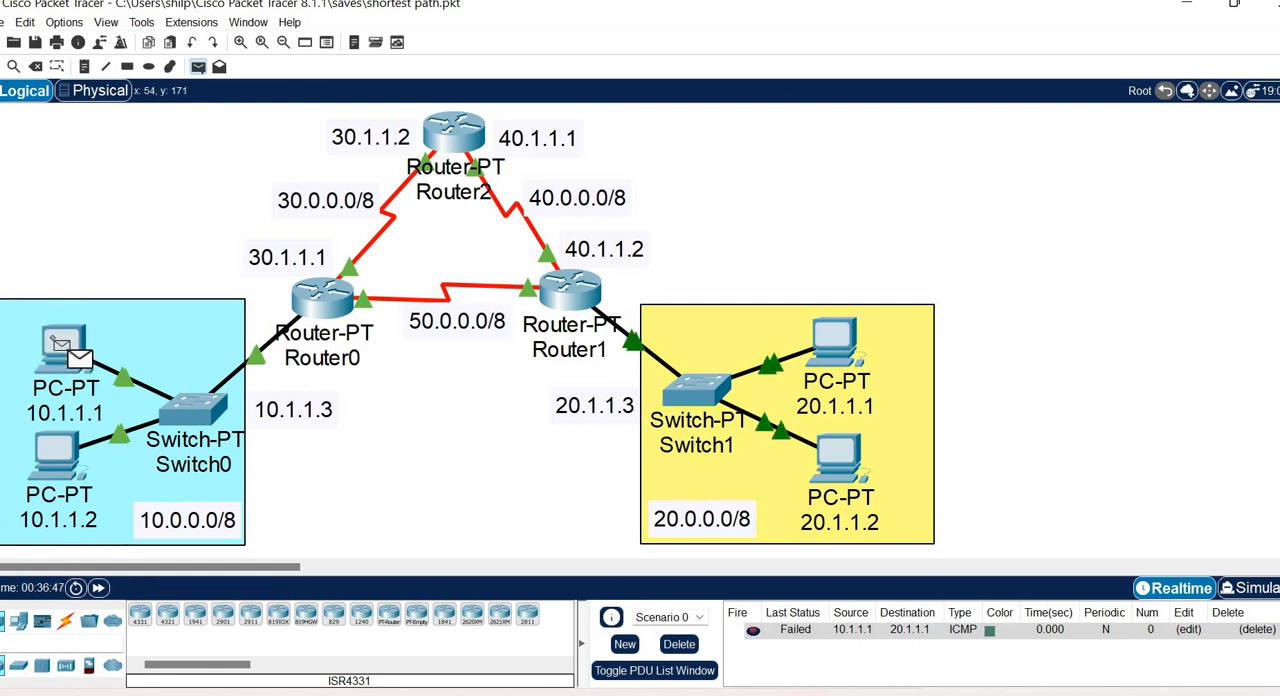
click(844, 342)
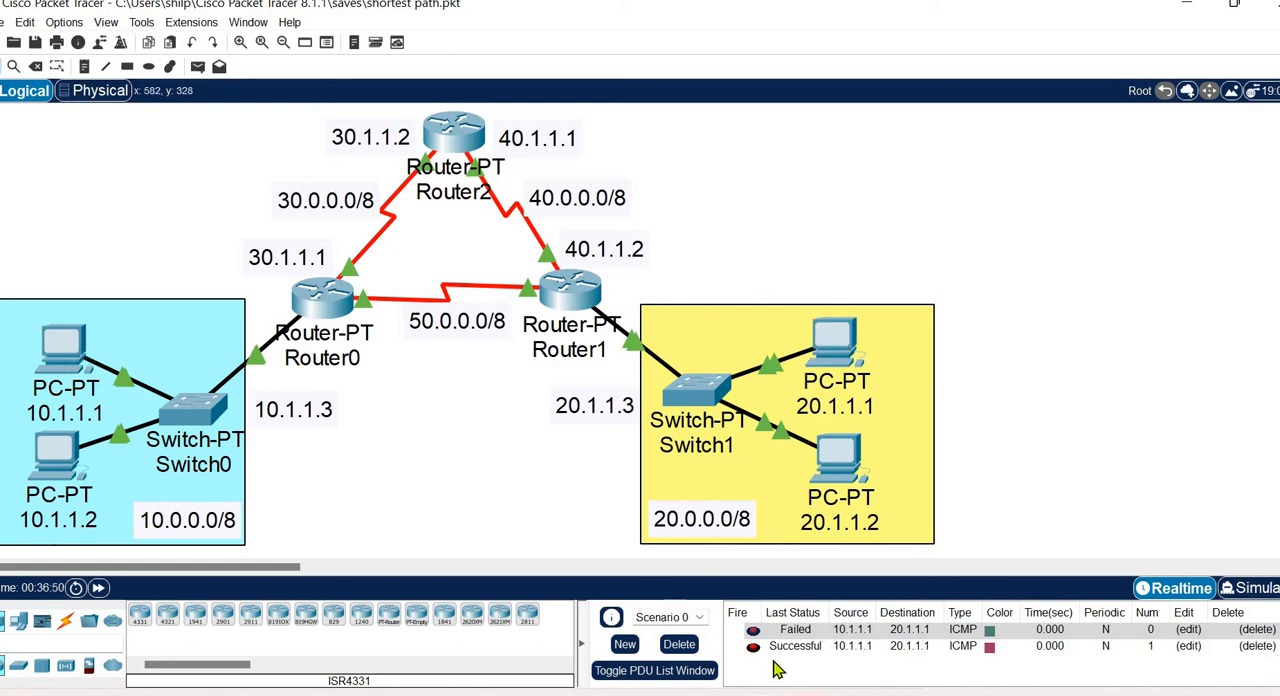
click(1257, 630)
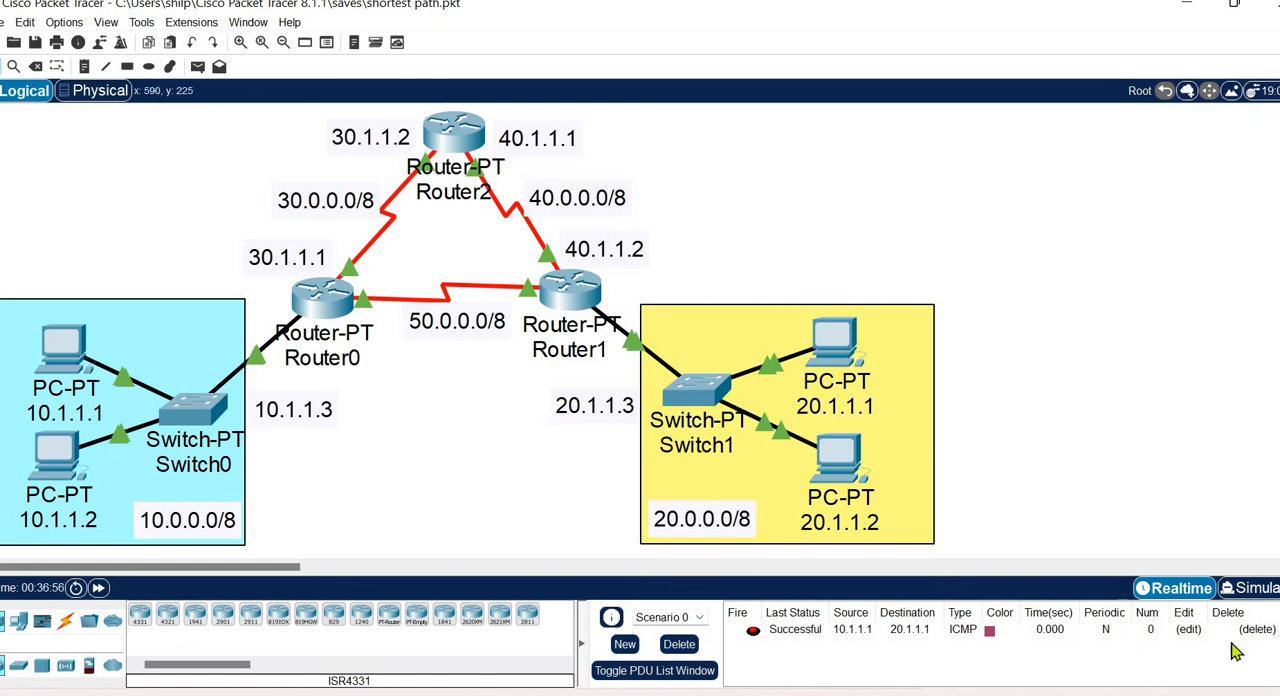
Play the PDU from 10.1.1.1 to 20.1.1.1 in Simulation mode to trace its route, and return to Realtime mode.
click(1245, 588)
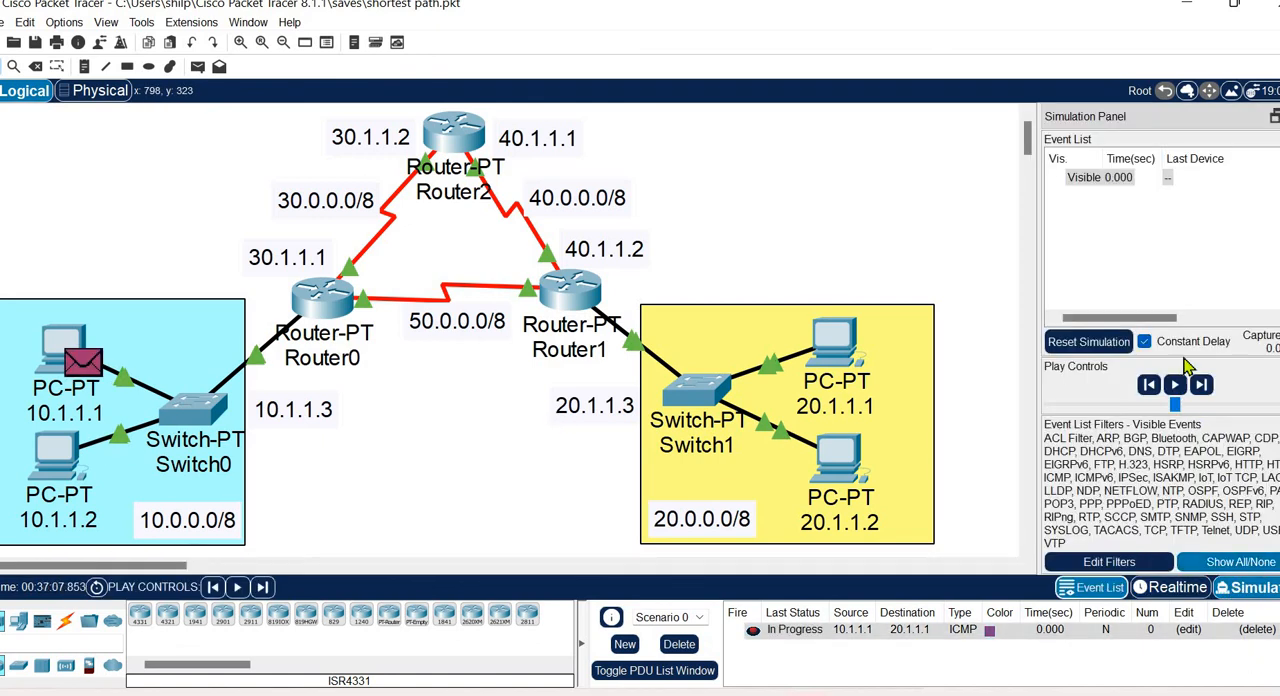
click(1175, 386)
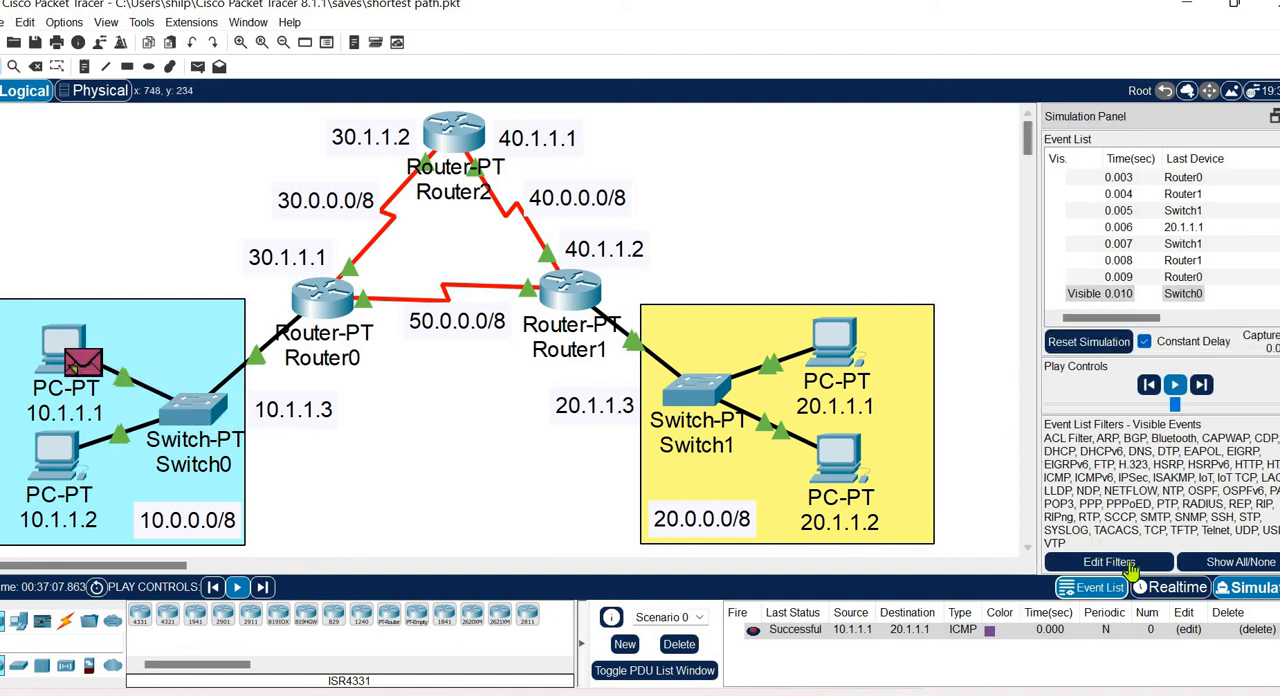
click(1165, 588)
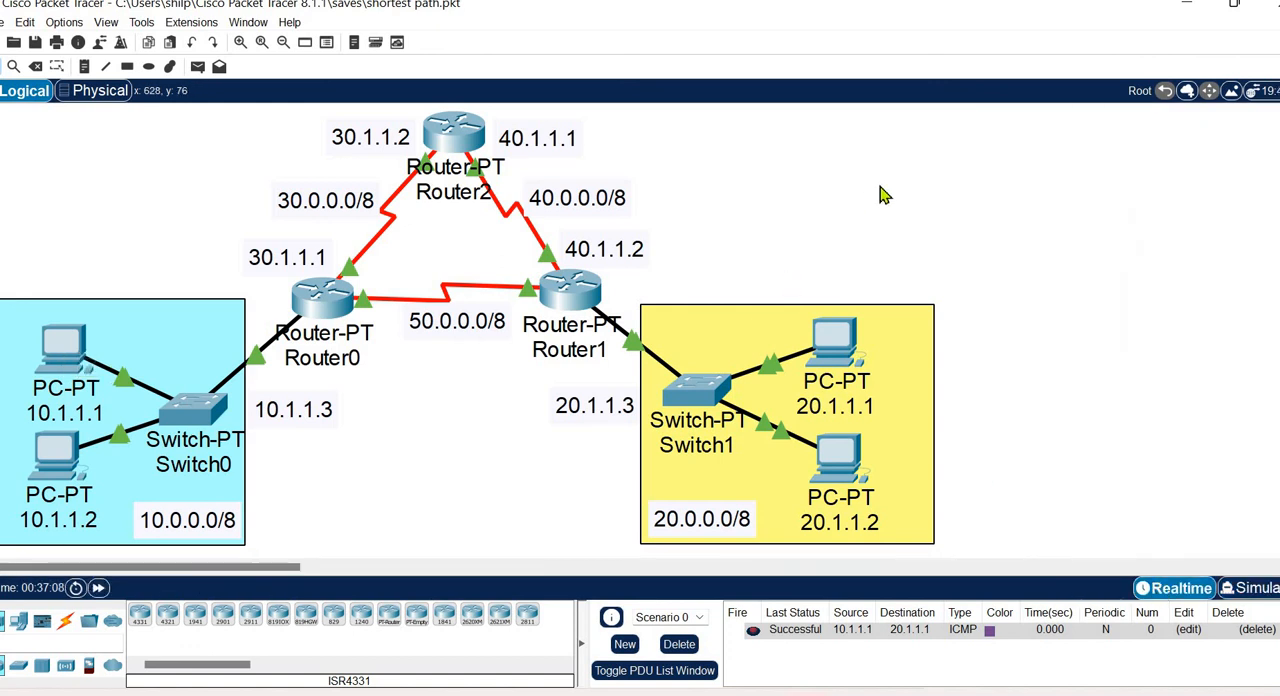